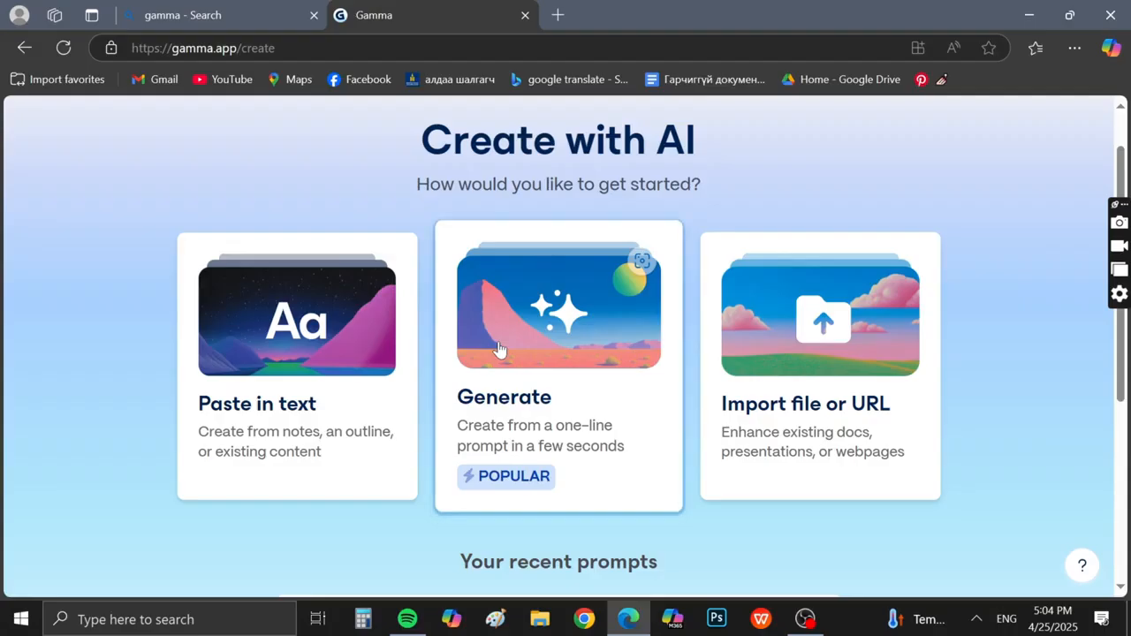
Start creating from a one-line prompt with Generate and try to set the number of cards to 30.
{"action": "left_click", "coordinate": [500, 350]}
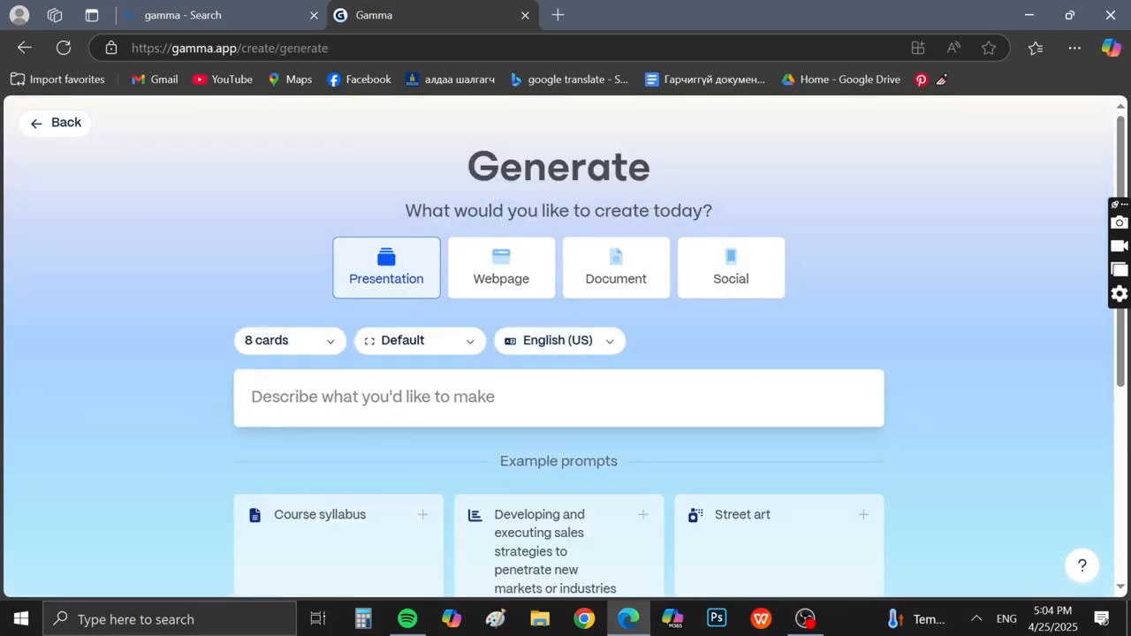
{"action": "left_click", "coordinate": [324, 343]}
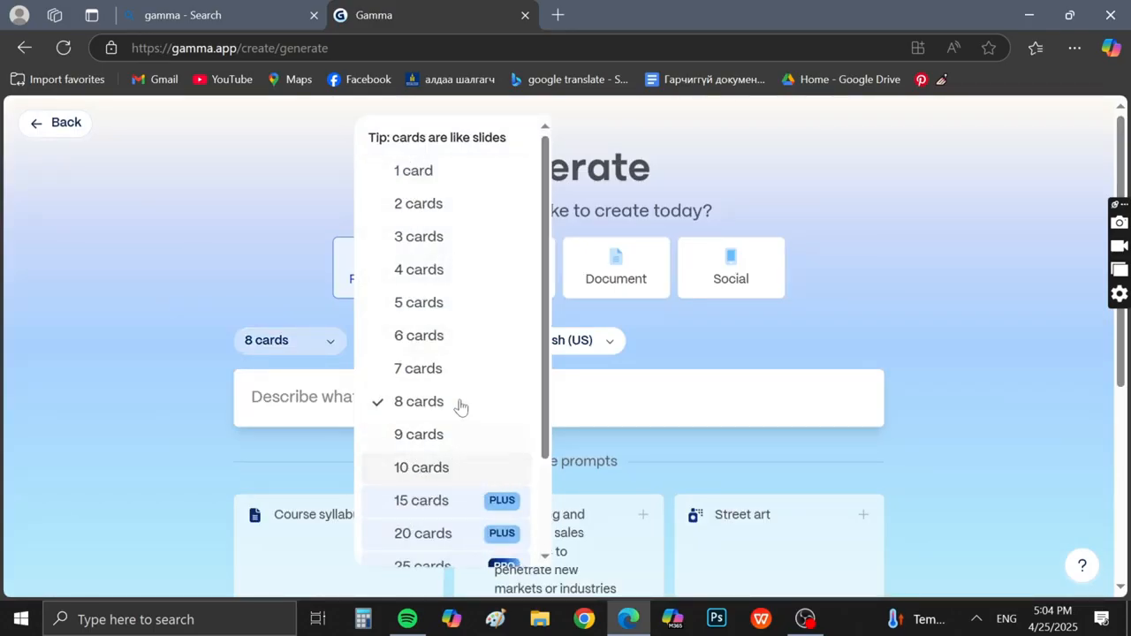
{"action": "scroll", "coordinate": [461, 407], "scroll_direction": "down", "scroll_amount": 2}
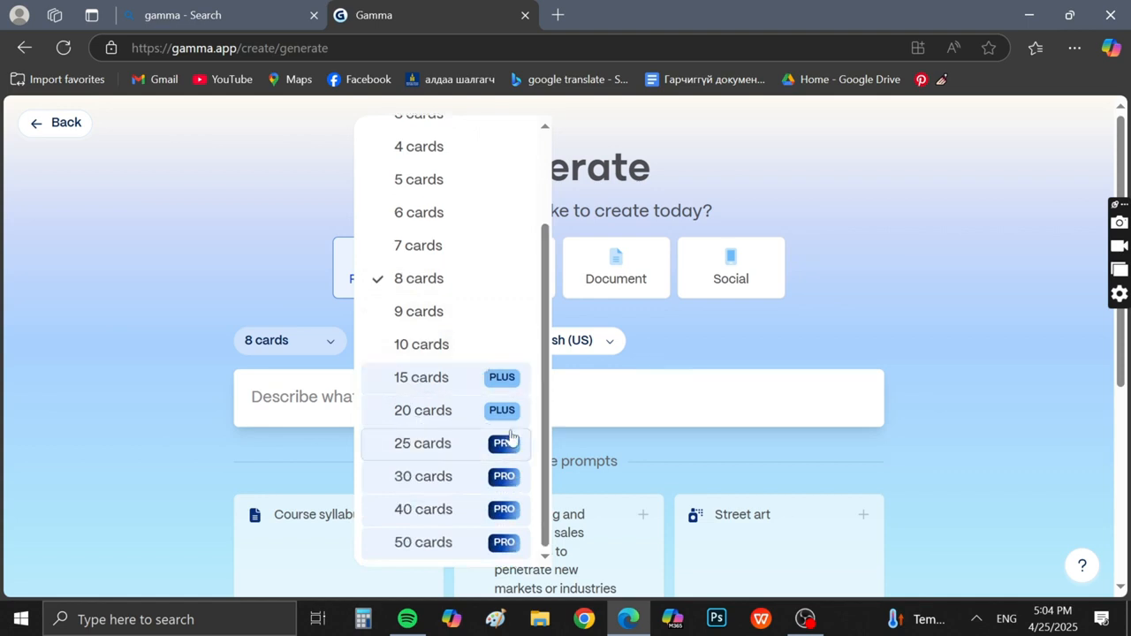
{"action": "left_click", "coordinate": [430, 480]}
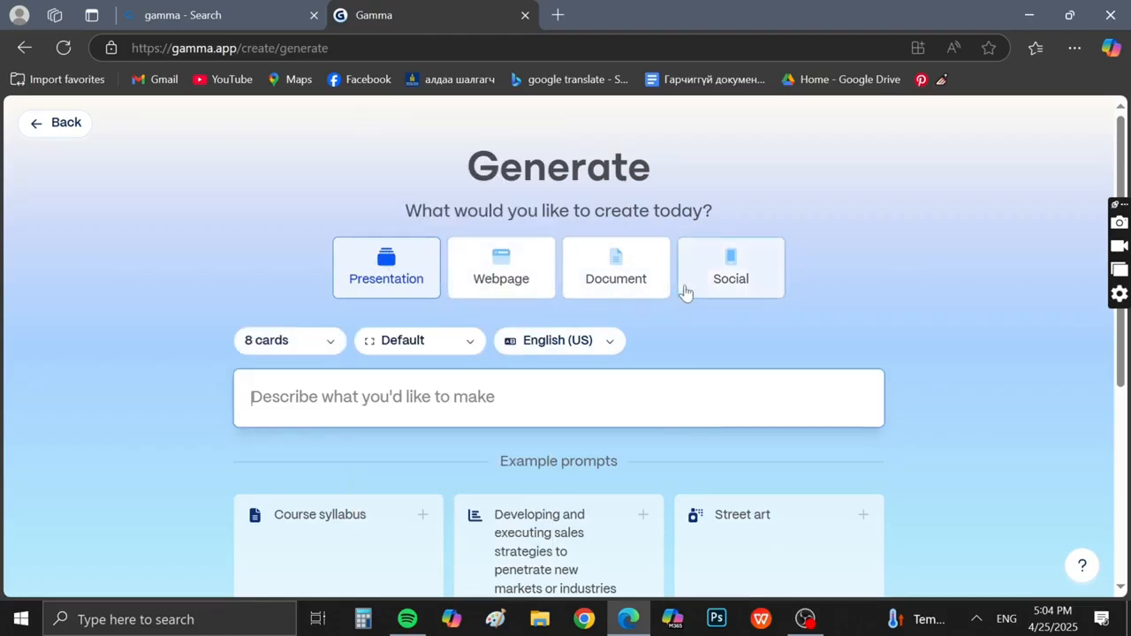
Look through the Webpage, Document and Social formats and return to the Presentation format.
{"action": "left_click", "coordinate": [538, 284]}
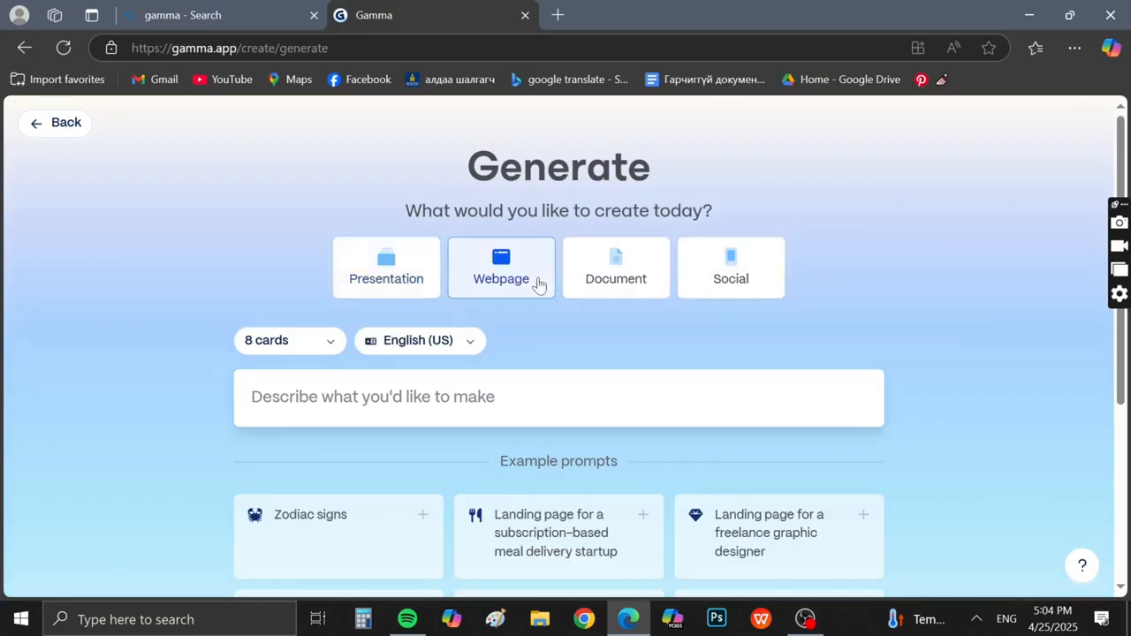
{"action": "left_click", "coordinate": [632, 262]}
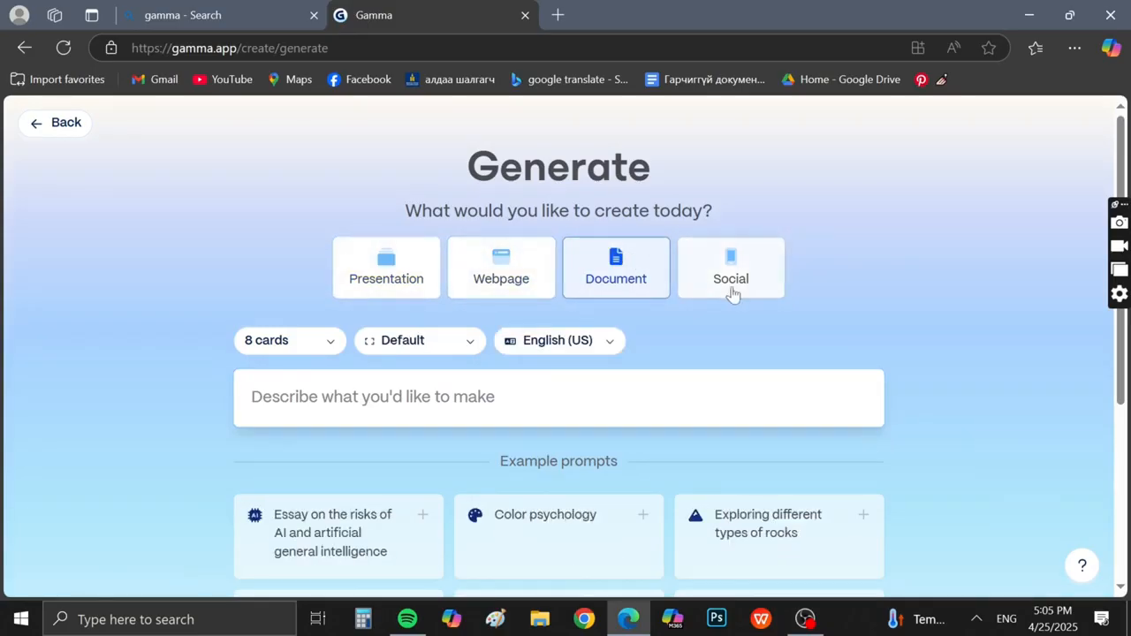
{"action": "left_click", "coordinate": [733, 294]}
{"action": "left_click", "coordinate": [407, 264]}
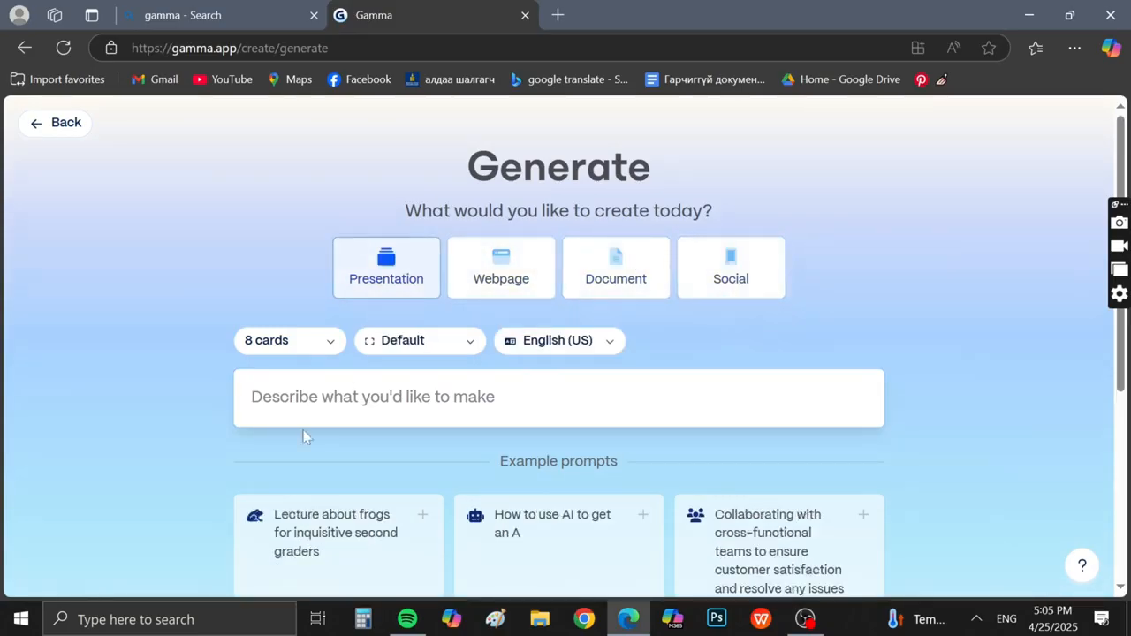
Generate a presentation outline from the prompt "Надад мэдлэг гэдэг сэдэвтэй хийж өгнө үү. Монгол хэл дээр хийж өгөөрэй".
{"action": "scroll", "coordinate": [559, 353], "scroll_direction": "down", "scroll_amount": 1}
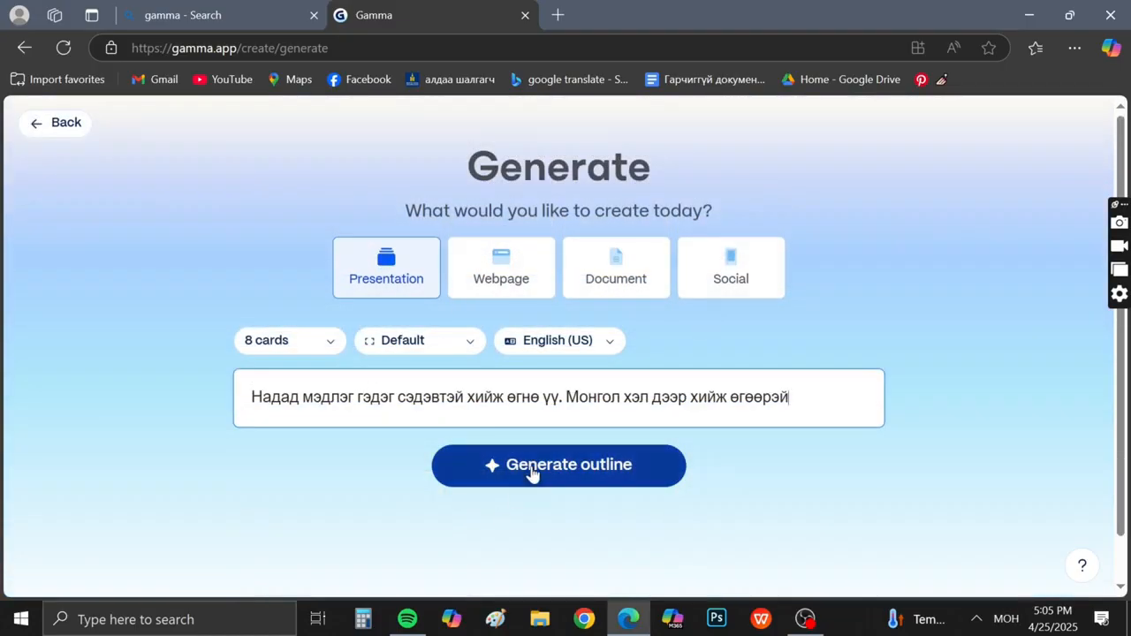
{"action": "left_click", "coordinate": [533, 474]}
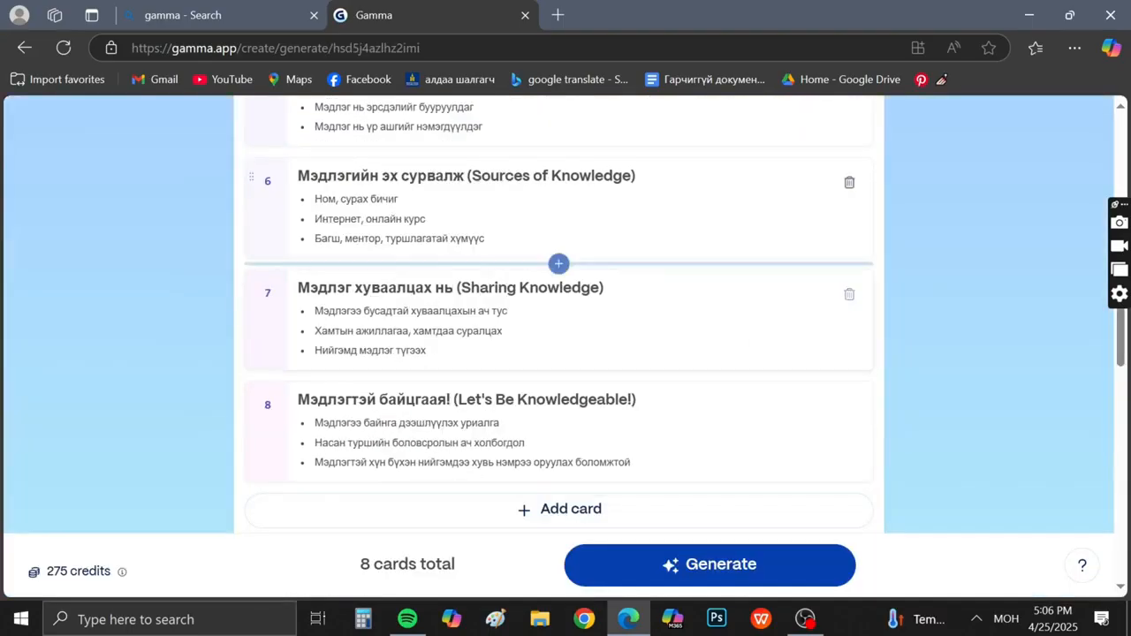
Move the "Мэдлэг хуваалцах нь (Sharing Knowledge)" outline card to position 6, just before the Sources of Knowledge card.
{"action": "left_click_drag", "start_coordinate": [247, 292], "coordinate": [267, 257]}
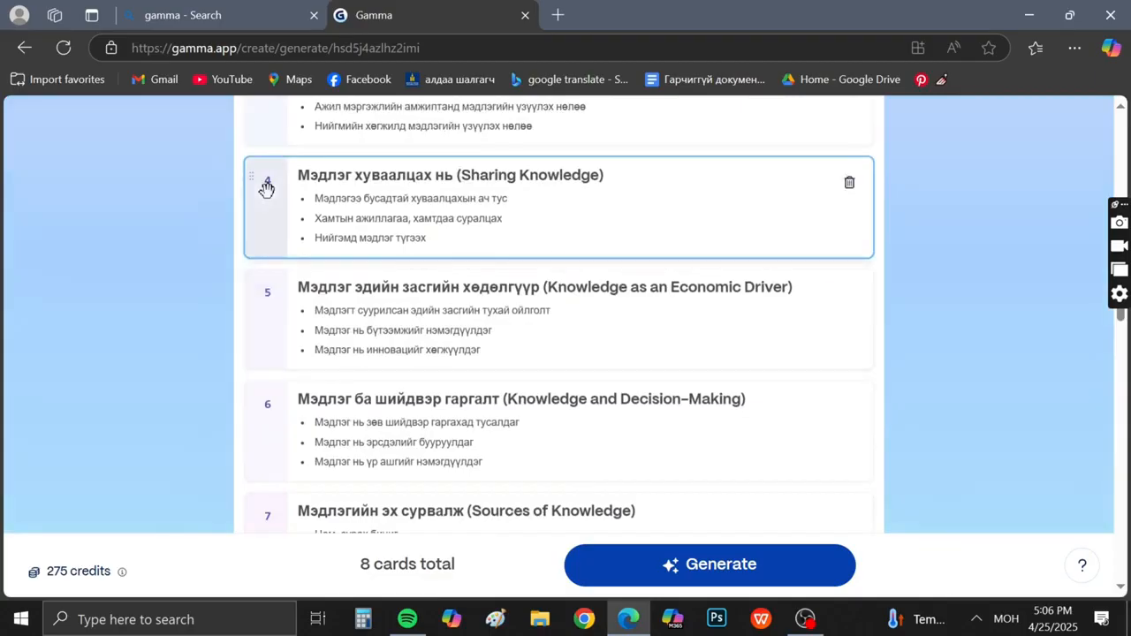
{"action": "left_click_drag", "start_coordinate": [265, 182], "coordinate": [220, 378]}
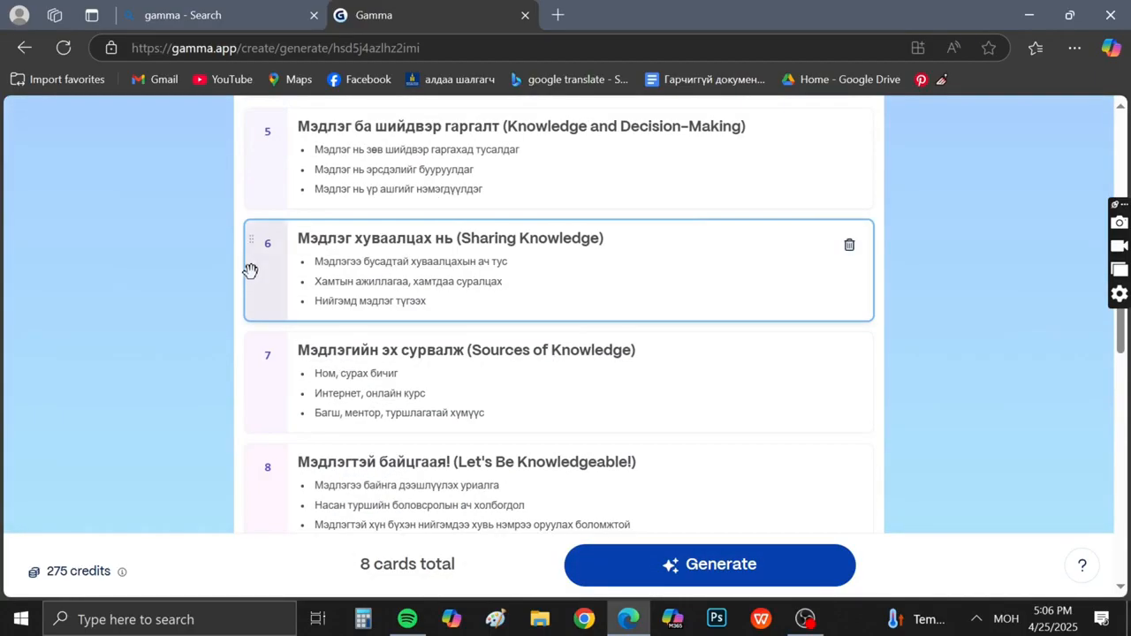
{"action": "scroll", "coordinate": [250, 270], "scroll_direction": "up", "scroll_amount": 1}
Add a ninth card at the end of the outline with the text "Мэдлэгийн загвар".
{"action": "scroll", "coordinate": [250, 271], "scroll_direction": "down", "scroll_amount": 5}
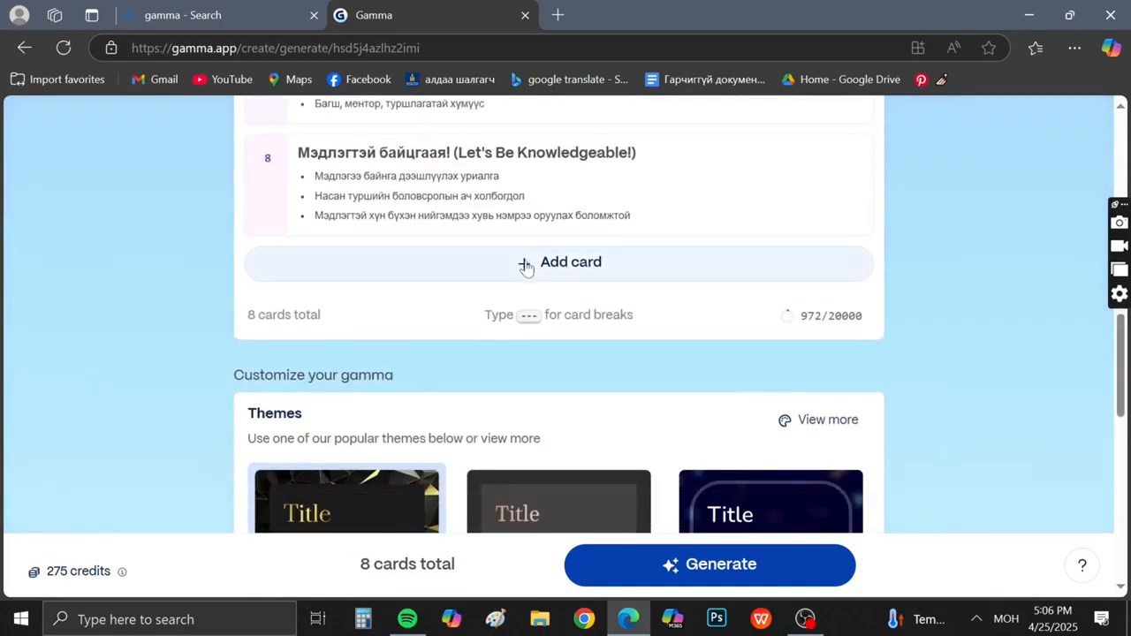
{"action": "left_click", "coordinate": [525, 265]}
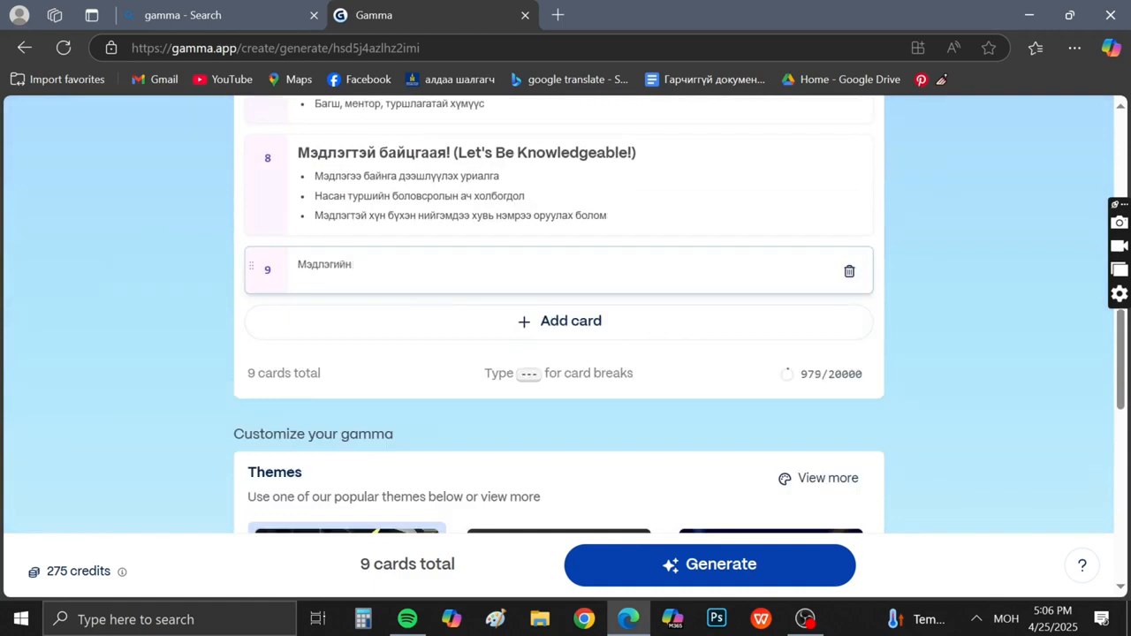
{"action": "type", "text": "эгийн загвар"}
Choose the Snowball theme and generate the presentation from the outline.
{"action": "scroll", "coordinate": [804, 267], "scroll_direction": "down", "scroll_amount": 1}
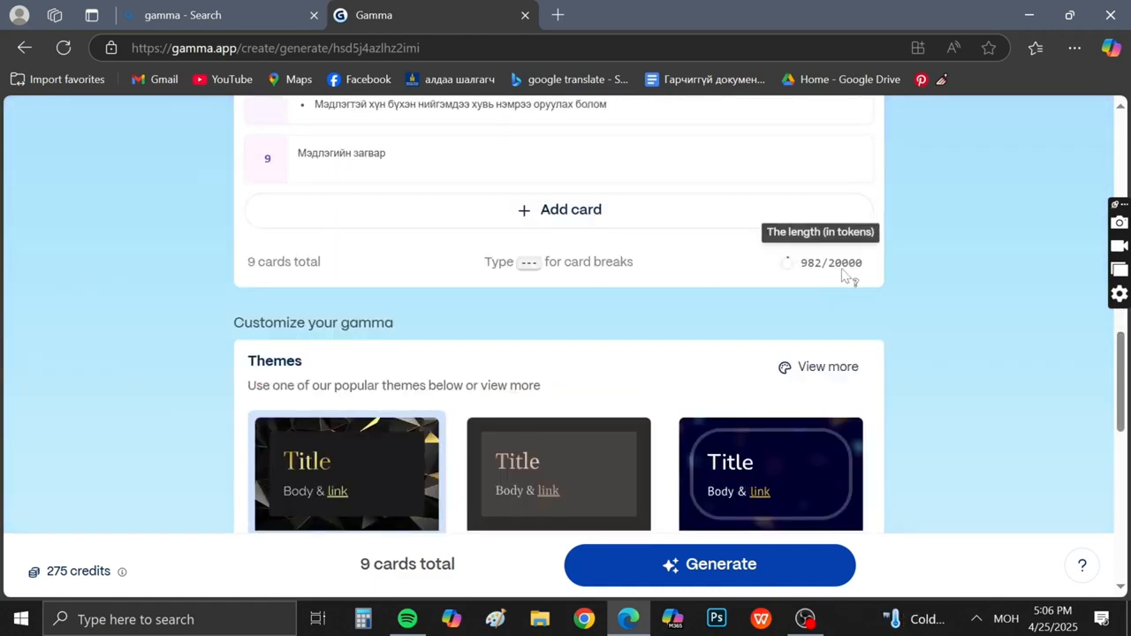
{"action": "scroll", "coordinate": [415, 301], "scroll_direction": "down", "scroll_amount": 3}
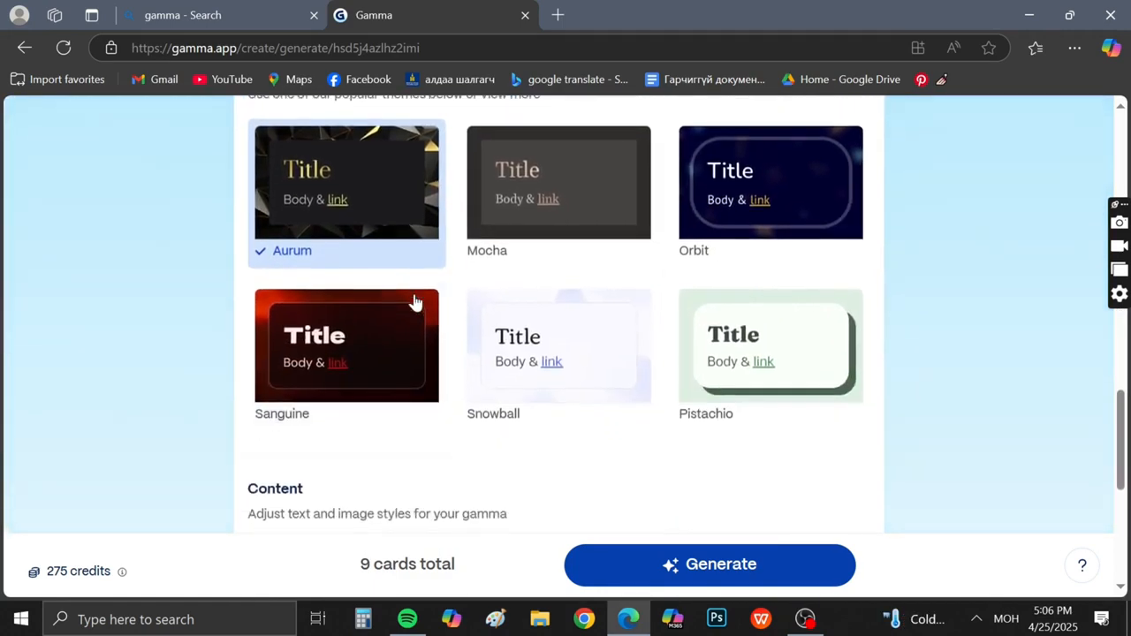
{"action": "left_click", "coordinate": [577, 321]}
{"action": "scroll", "coordinate": [462, 265], "scroll_direction": "down", "scroll_amount": 3}
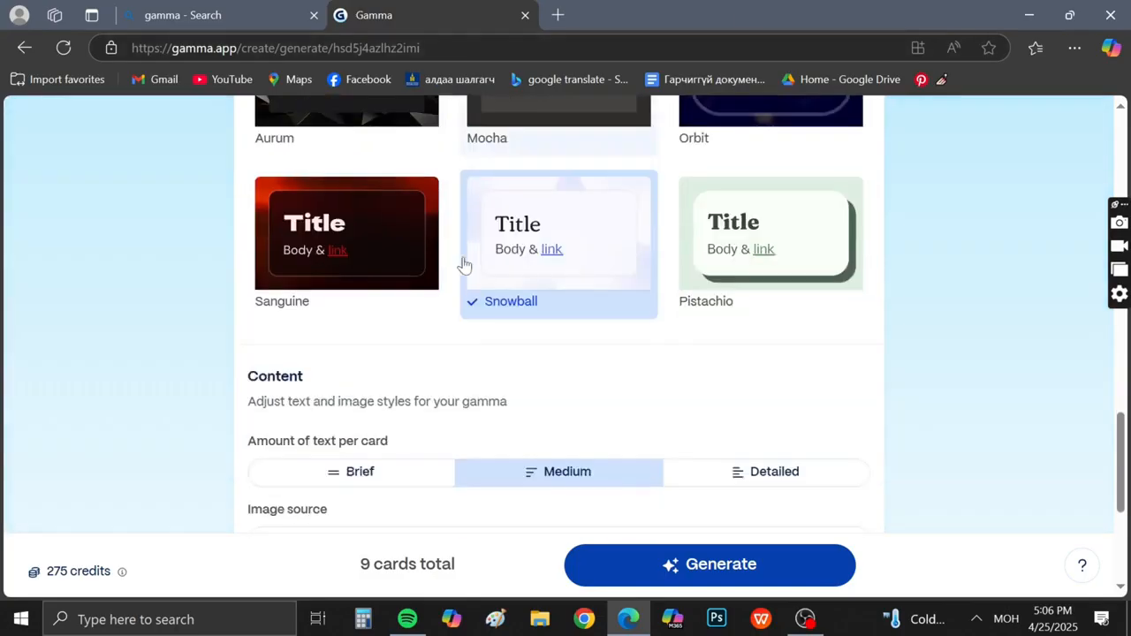
{"action": "scroll", "coordinate": [465, 265], "scroll_direction": "down", "scroll_amount": 2}
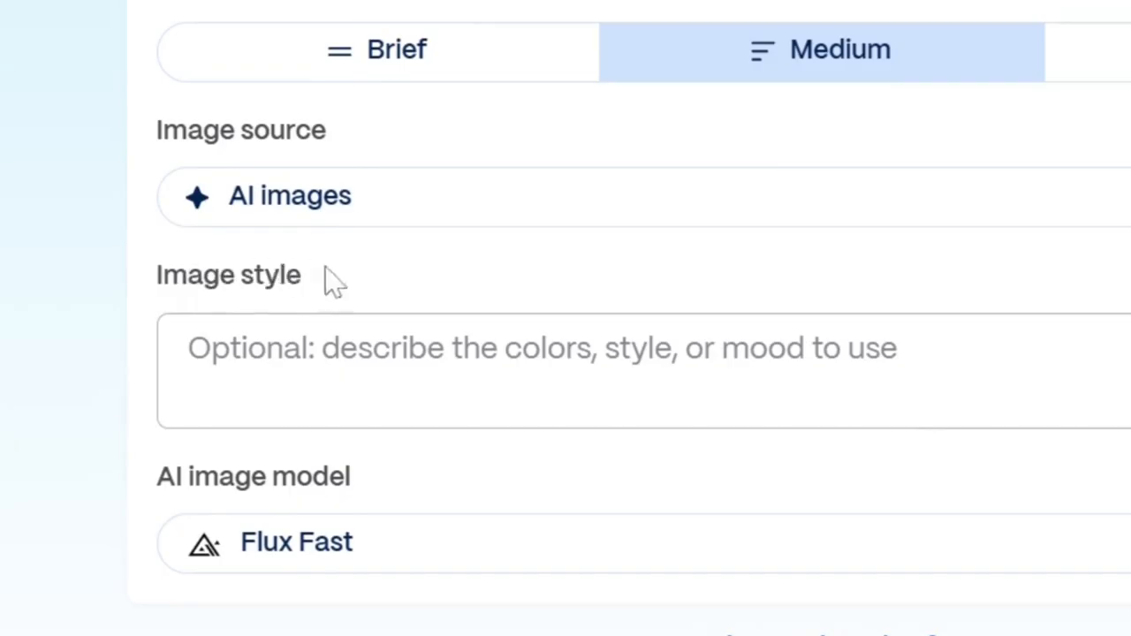
{"action": "left_click", "coordinate": [188, 347]}
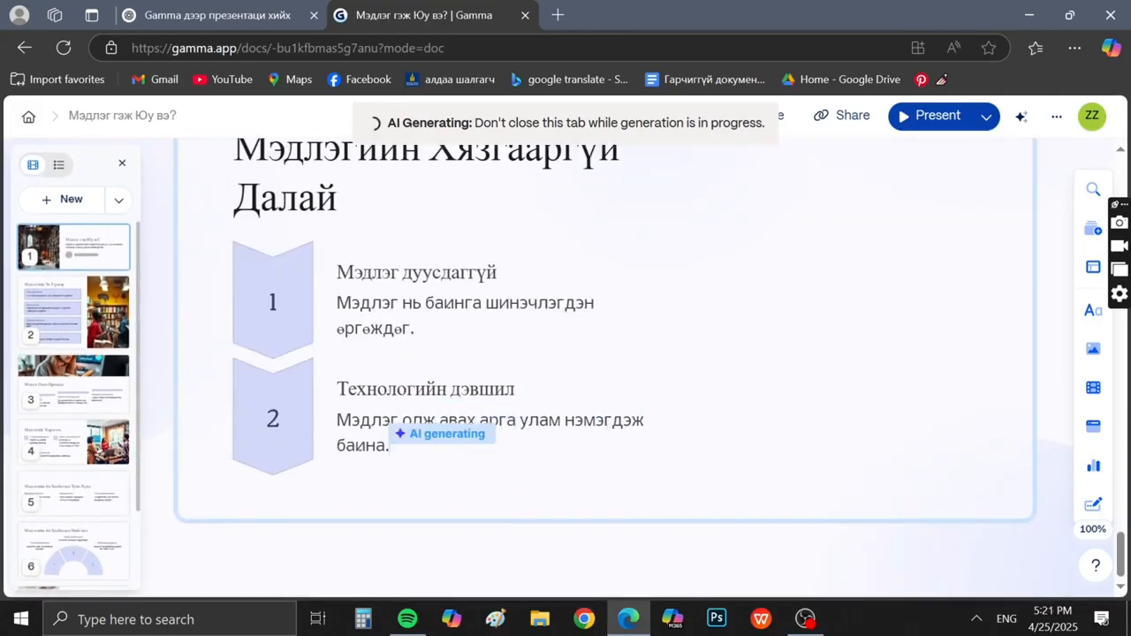
Insert a Four columns template card inside the first card, below the author line.
{"action": "mouse_move", "coordinate": [1093, 228]}
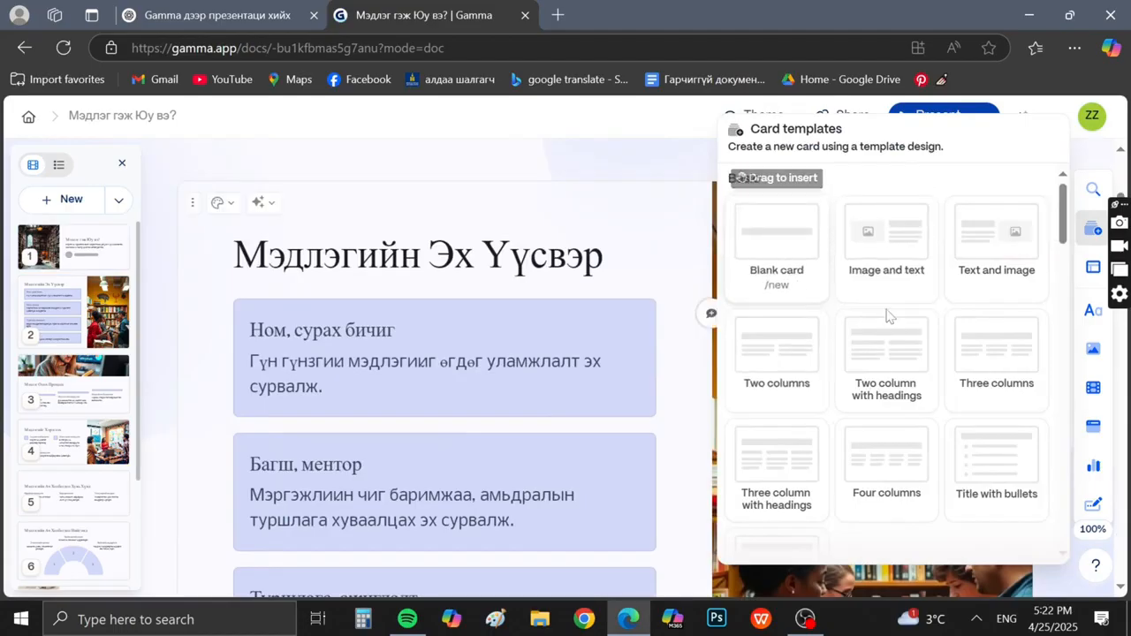
{"action": "scroll", "coordinate": [888, 317], "scroll_direction": "down", "scroll_amount": 1}
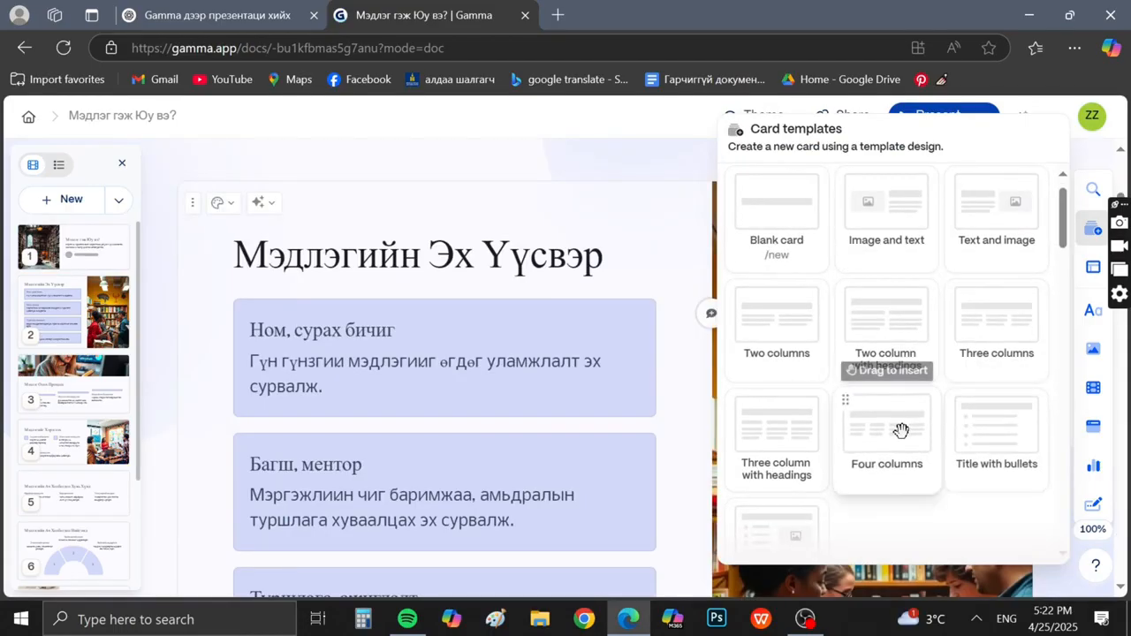
{"action": "left_click_drag", "start_coordinate": [732, 336], "coordinate": [658, 256]}
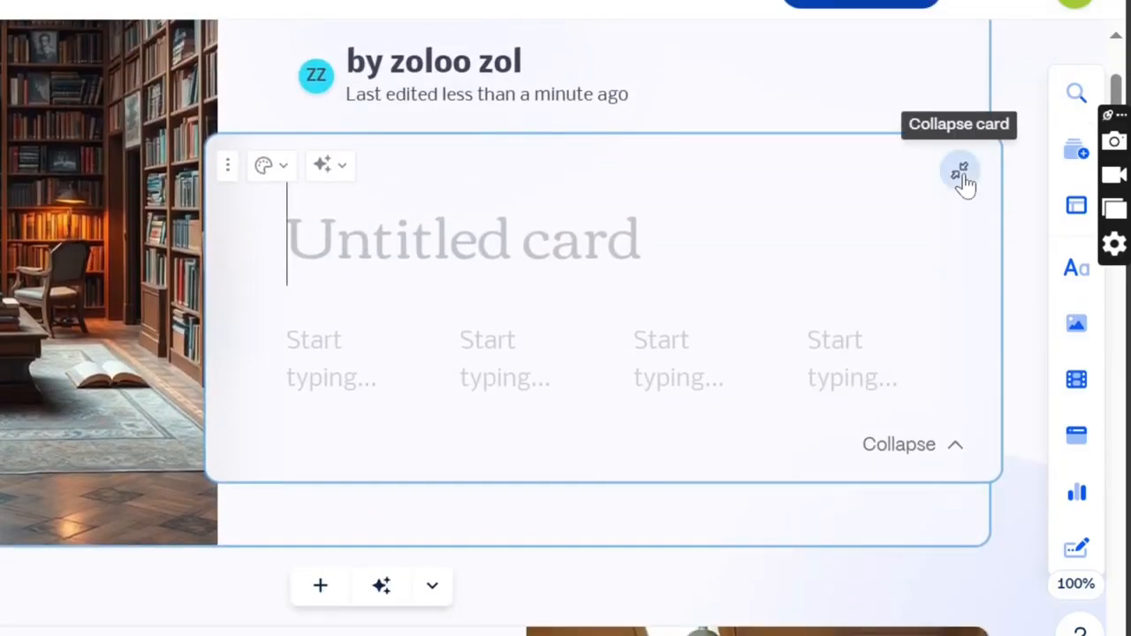
{"action": "left_click", "coordinate": [961, 174]}
Insert a "Pyramid with outside text" template card between the first card and the "Мэдлэгийн Эх Үүсвэр" card.
{"action": "left_click", "coordinate": [1075, 152]}
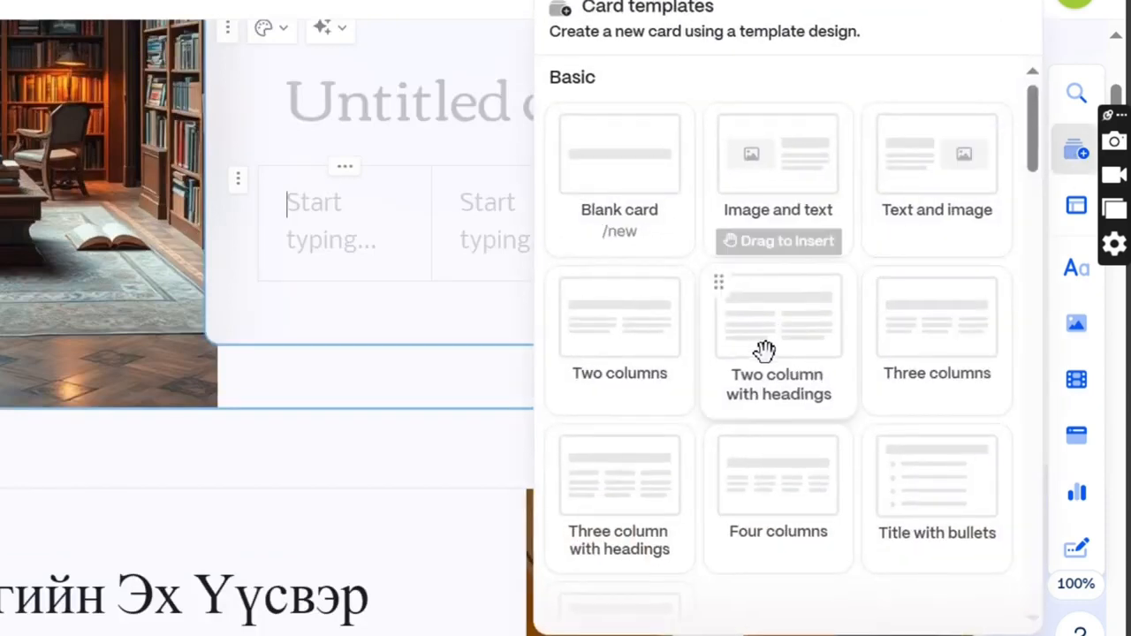
{"action": "scroll", "coordinate": [764, 351], "scroll_direction": "down", "scroll_amount": 7}
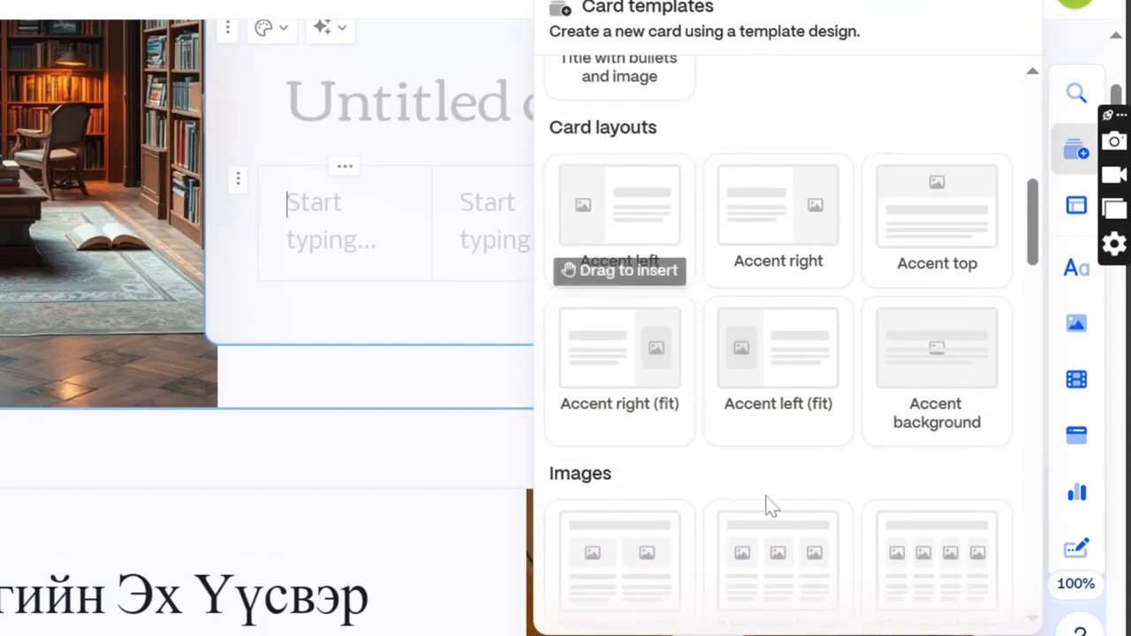
{"action": "scroll", "coordinate": [766, 502], "scroll_direction": "down", "scroll_amount": 5}
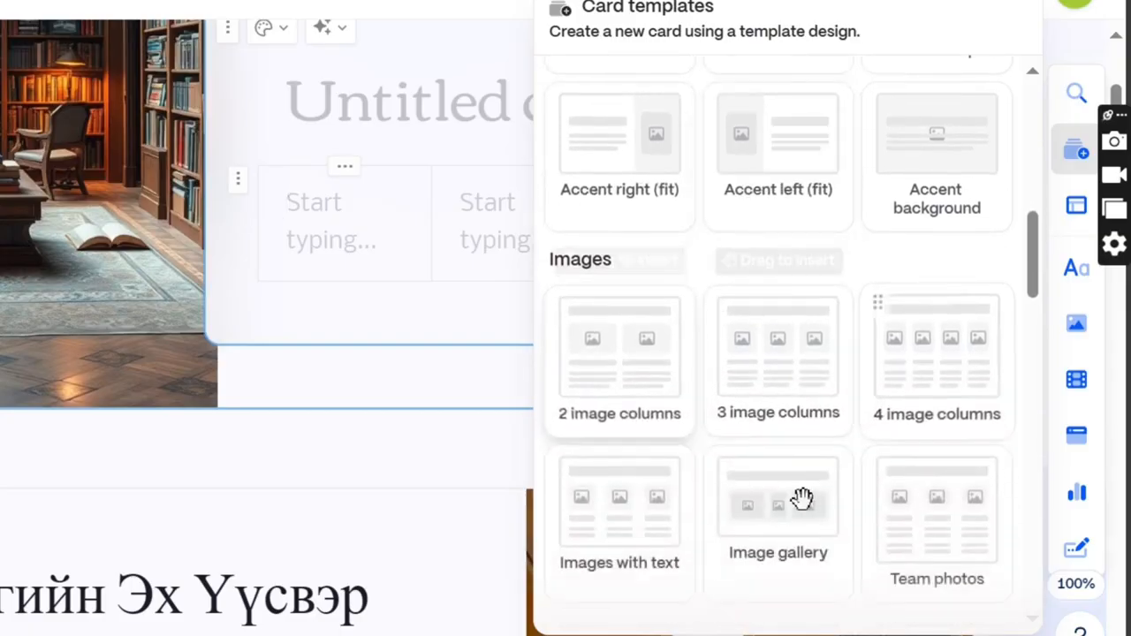
{"action": "scroll", "coordinate": [801, 497], "scroll_direction": "down", "scroll_amount": 5}
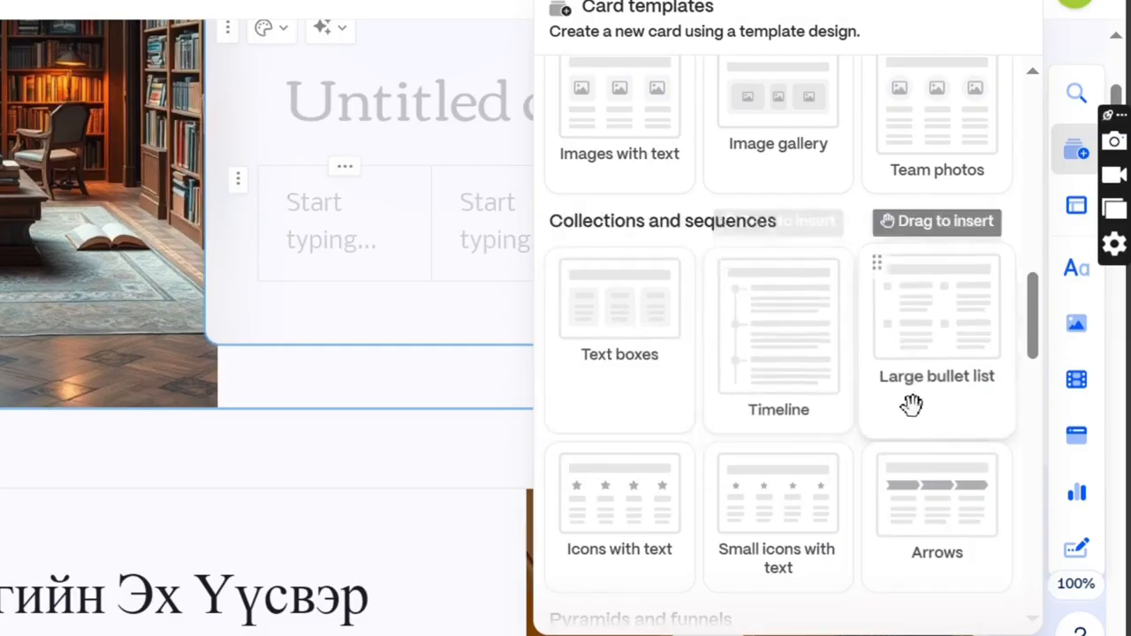
{"action": "scroll", "coordinate": [806, 411], "scroll_direction": "down", "scroll_amount": 2}
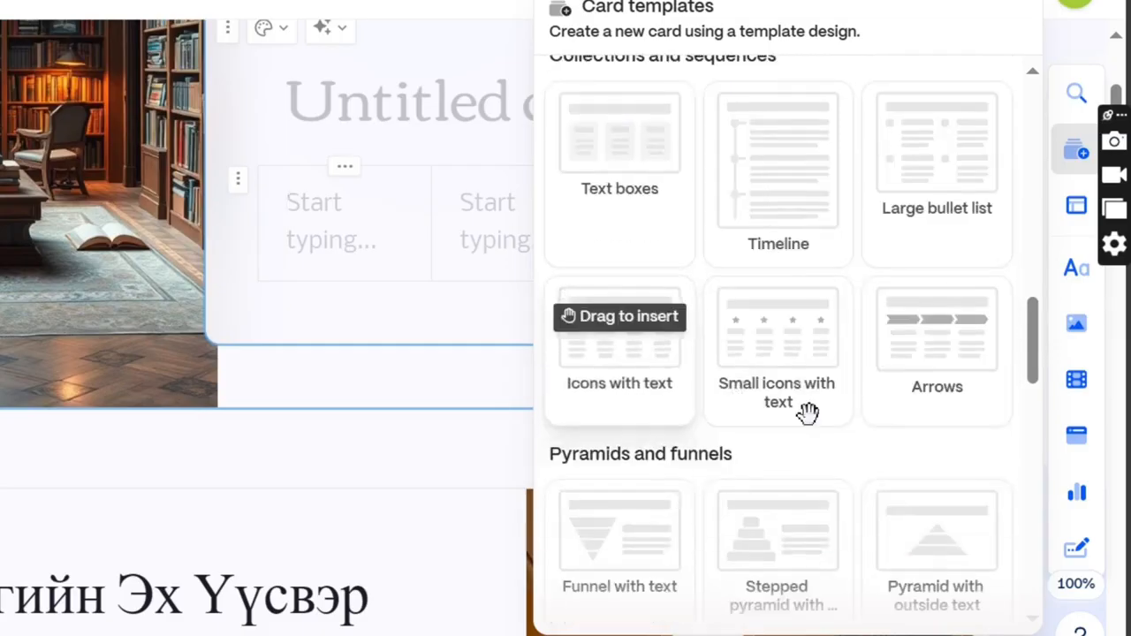
{"action": "scroll", "coordinate": [671, 537], "scroll_direction": "down", "scroll_amount": 2}
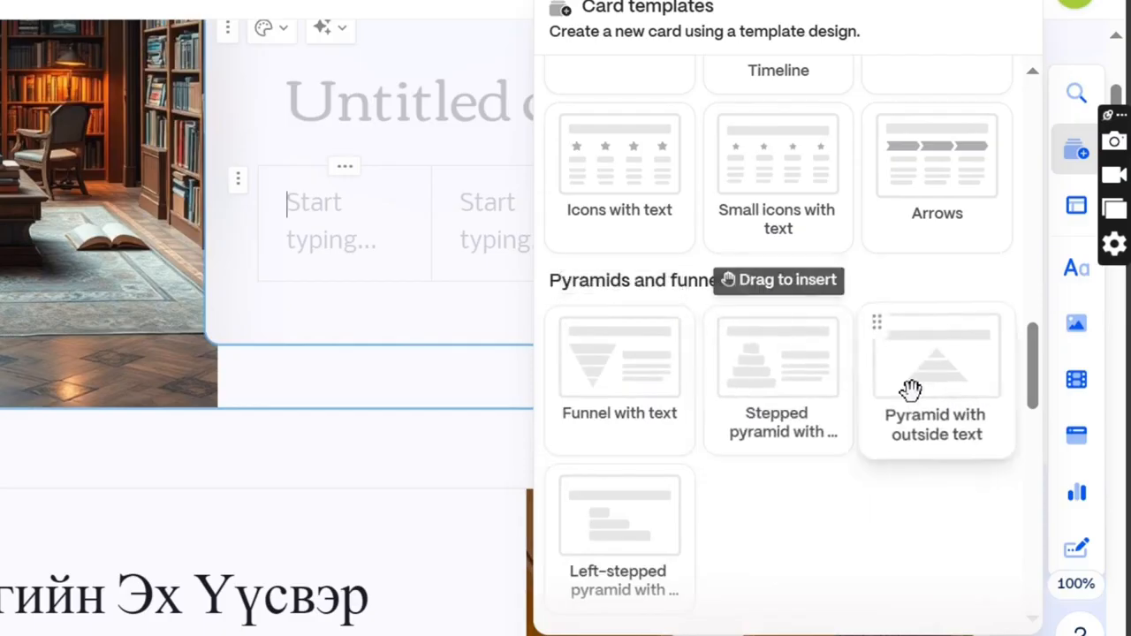
{"action": "left_click_drag", "start_coordinate": [910, 390], "coordinate": [381, 439]}
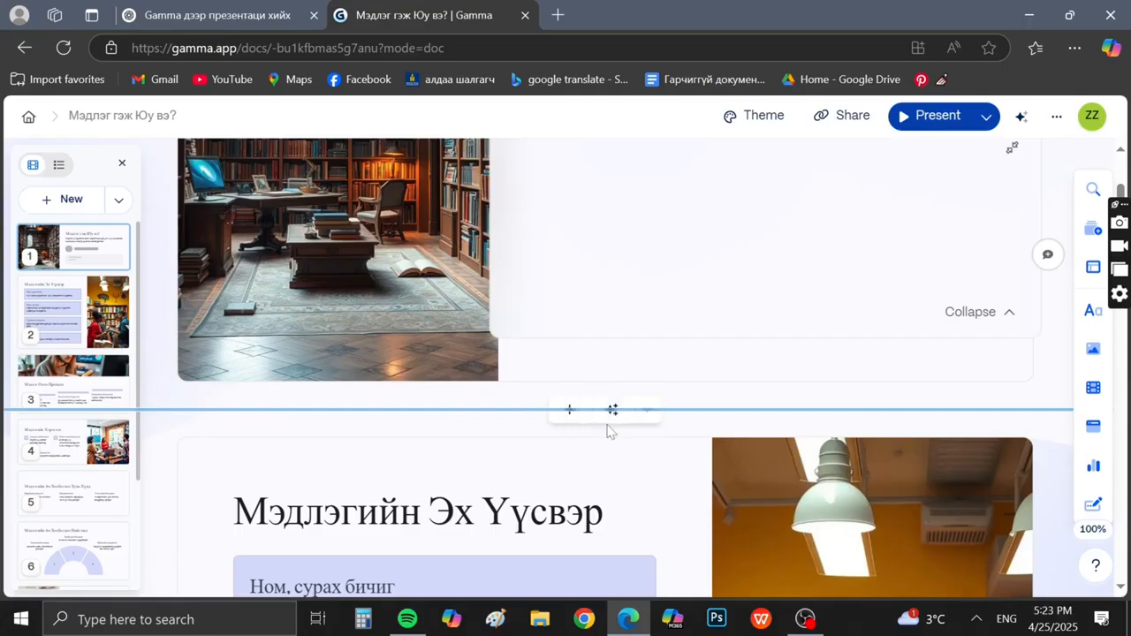
Replace the number on the pyramid's top level with the YouTube icon.
{"action": "scroll", "coordinate": [607, 431], "scroll_direction": "down", "scroll_amount": 4}
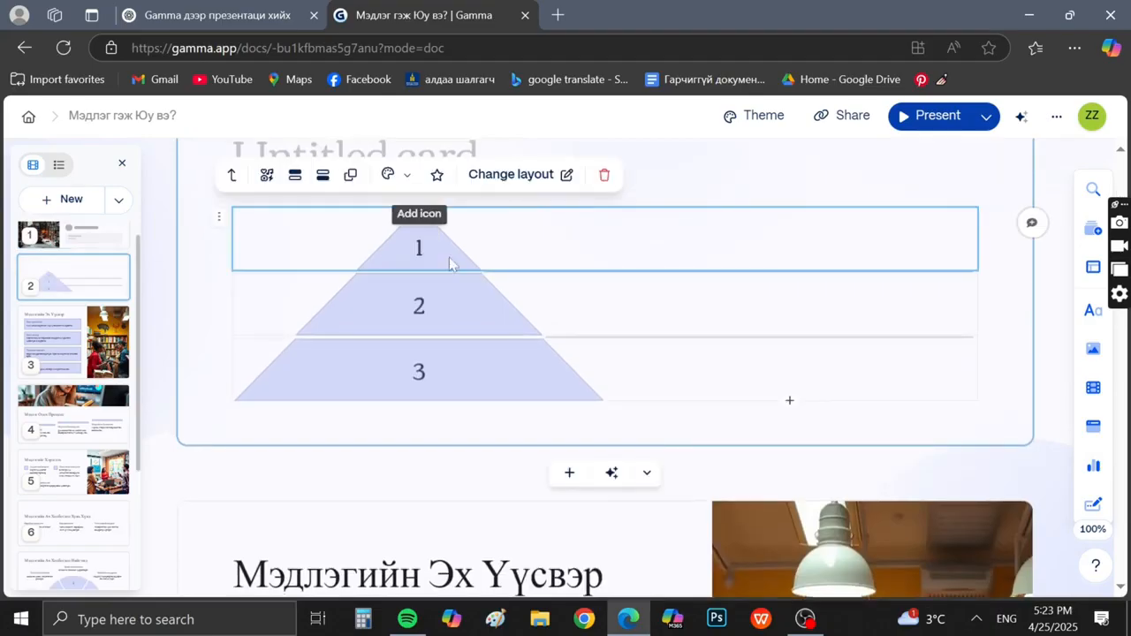
{"action": "left_click", "coordinate": [418, 246]}
{"action": "left_click", "coordinate": [704, 504]}
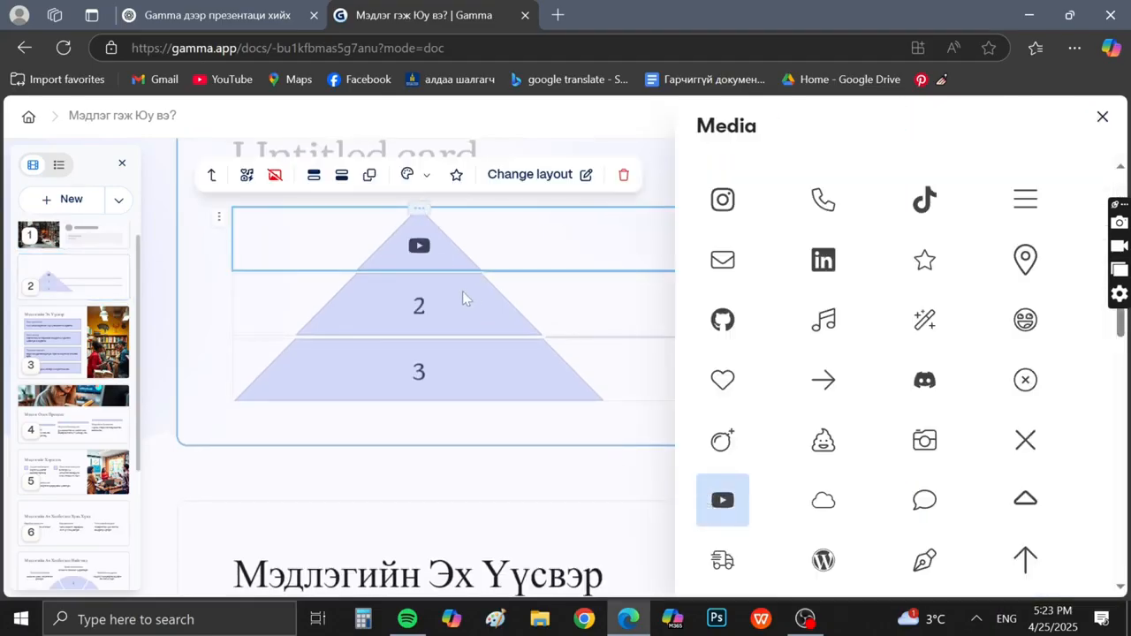
Replace the second pyramid level's number with the graduate icon found by searching "education", and add a fourth level to the pyramid.
{"action": "left_click", "coordinate": [427, 305]}
{"action": "left_click", "coordinate": [419, 306]}
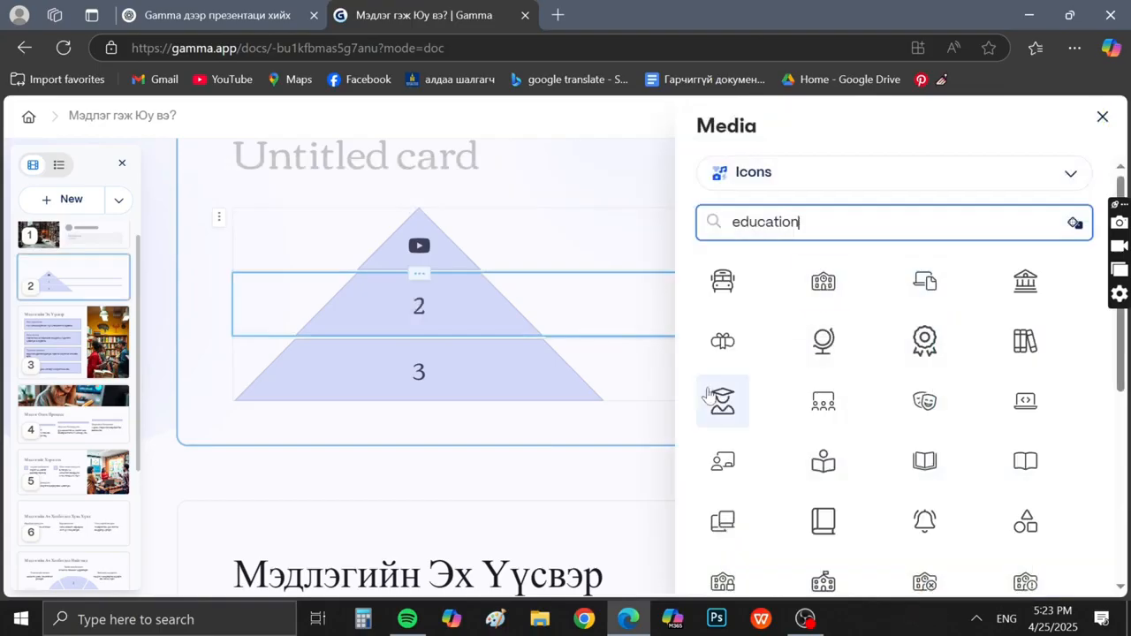
{"action": "left_click", "coordinate": [721, 399]}
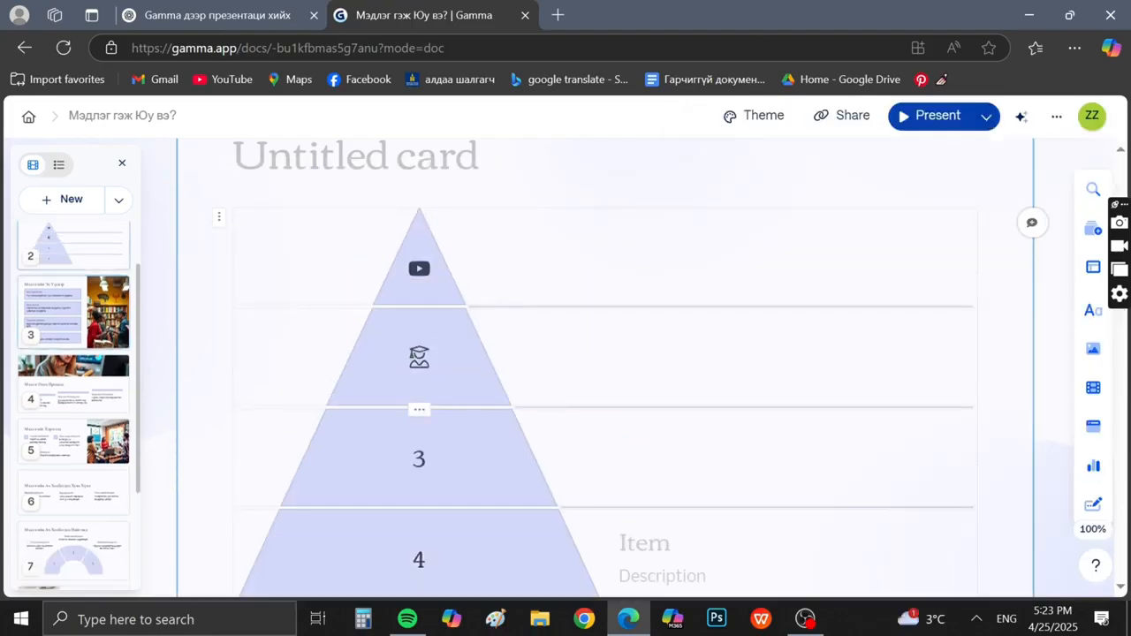
{"action": "scroll", "coordinate": [605, 369], "scroll_direction": "down", "scroll_amount": 3}
{"action": "scroll", "coordinate": [605, 369], "scroll_direction": "up", "scroll_amount": 2}
{"action": "scroll", "coordinate": [605, 370], "scroll_direction": "down", "scroll_amount": 1}
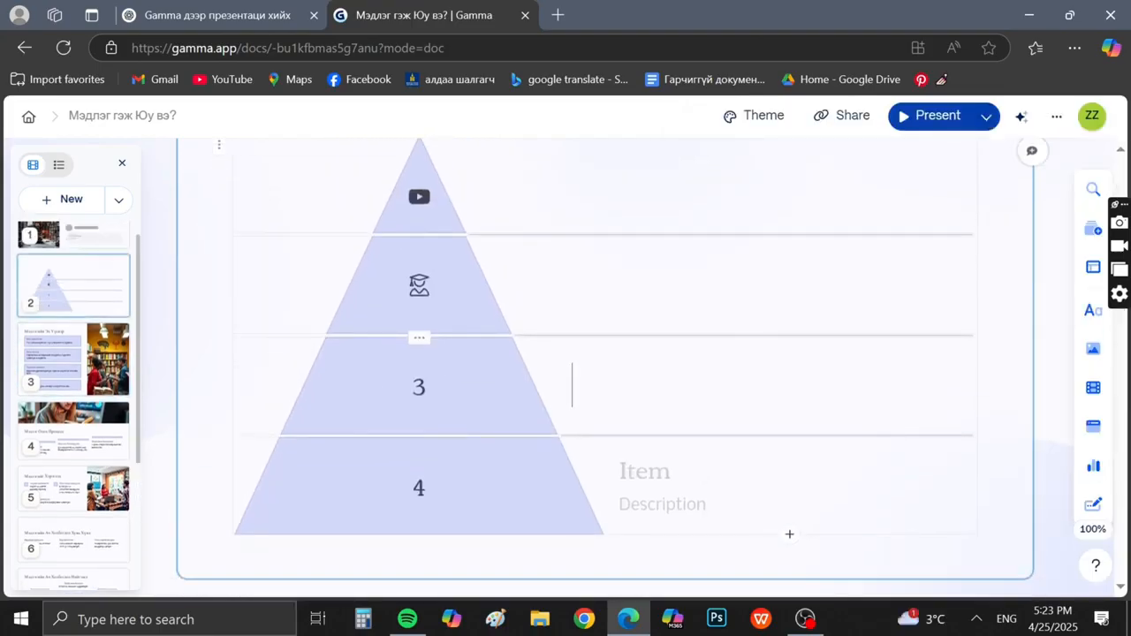
Insert a Pie chart template card between the pyramid card and the "Мэдлэгийн Эх Үүсвэр" card.
{"action": "left_click", "coordinate": [1094, 232]}
{"action": "scroll", "coordinate": [936, 371], "scroll_direction": "down", "scroll_amount": 15}
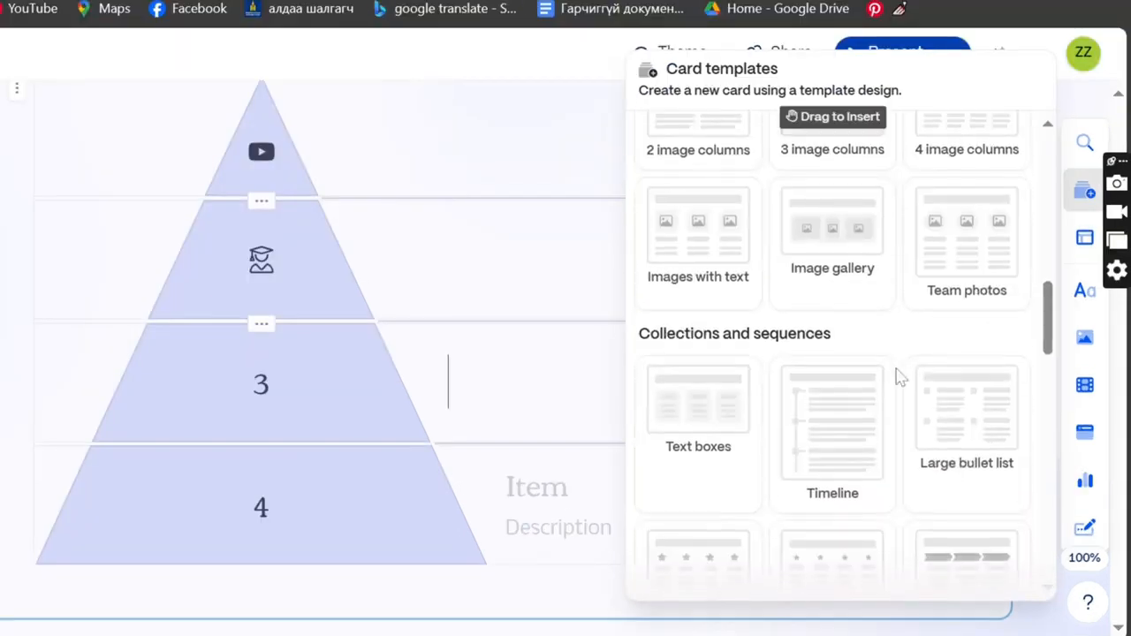
{"action": "scroll", "coordinate": [894, 366], "scroll_direction": "down", "scroll_amount": 1}
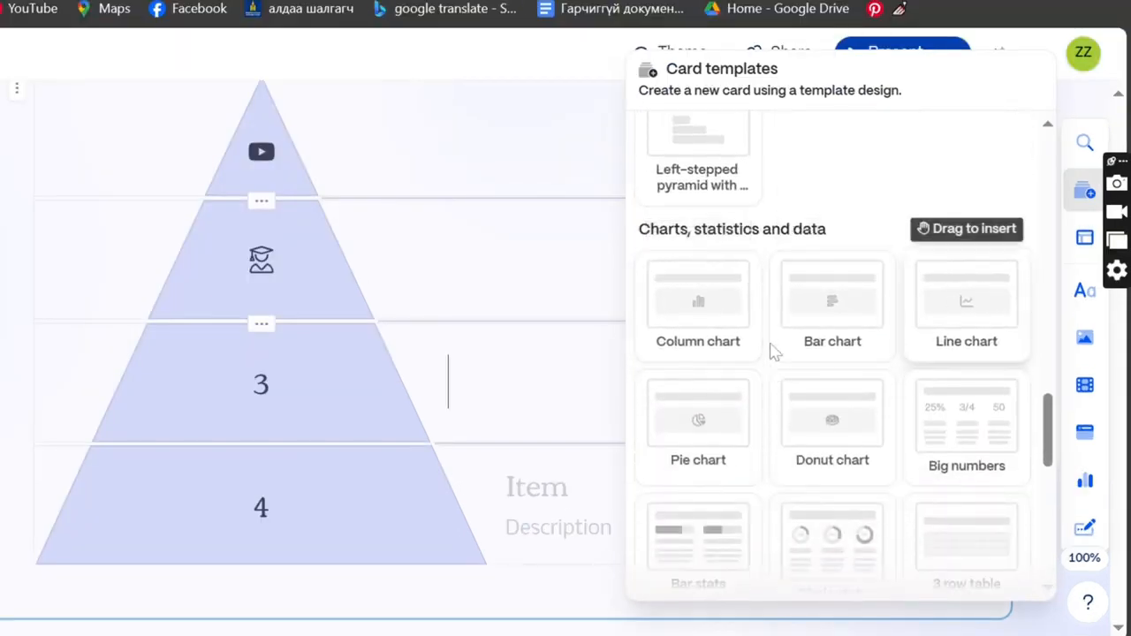
{"action": "scroll", "coordinate": [707, 351], "scroll_direction": "down", "scroll_amount": 1}
{"action": "left_click", "coordinate": [699, 335]}
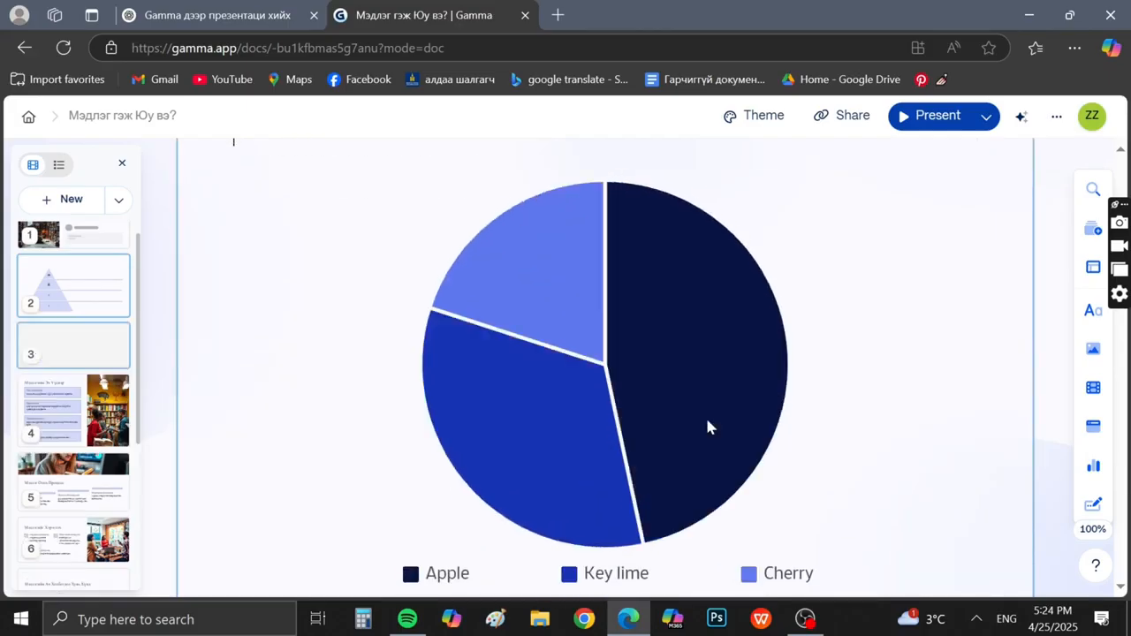
Change the pie chart to a donut chart and reduce its categories to "Онол" and "Практик".
{"action": "left_click", "coordinate": [706, 426]}
{"action": "left_click", "coordinate": [618, 457]}
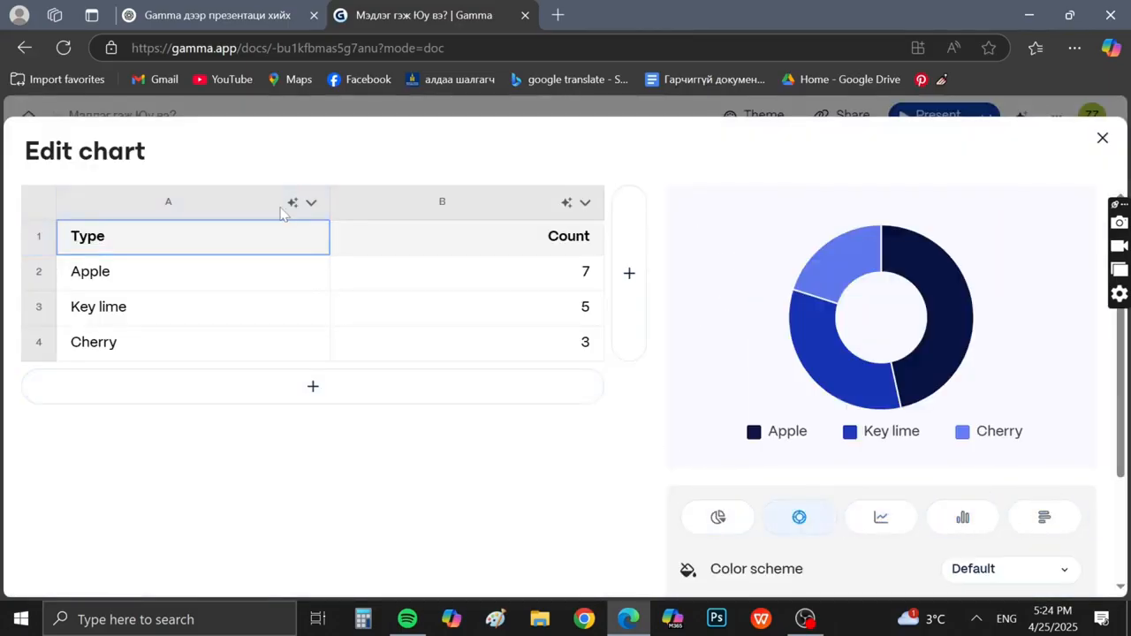
{"action": "left_click", "coordinate": [40, 344]}
{"action": "key", "text": "Delete"}
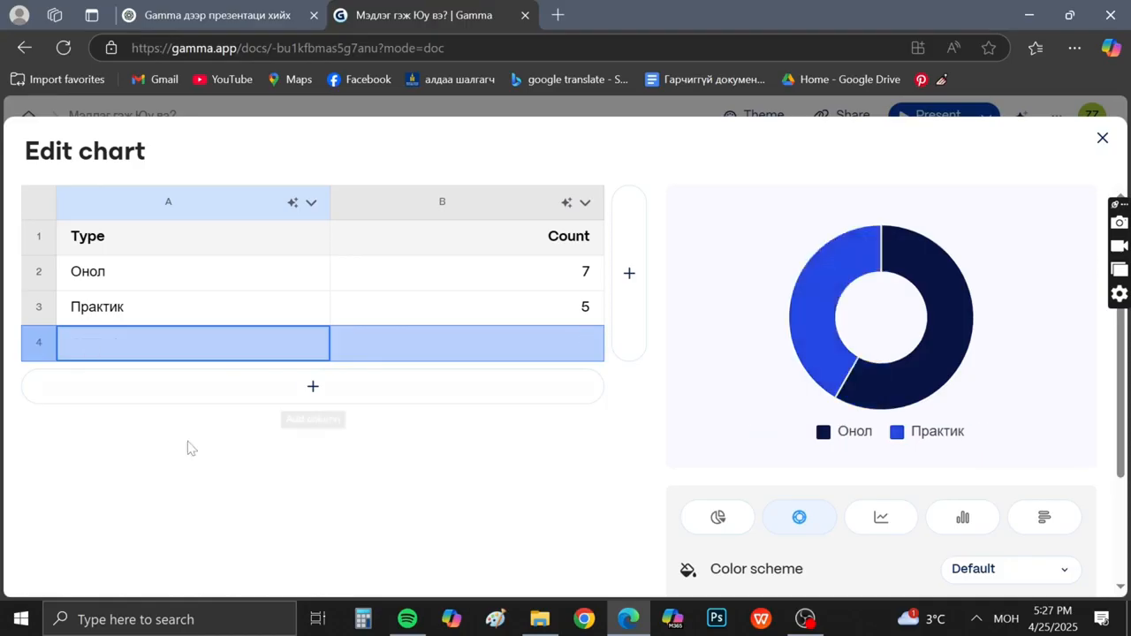
Set the count for "Онол" to 12 in the chart data.
{"action": "left_click", "coordinate": [587, 279]}
{"action": "type", "text": "12"}
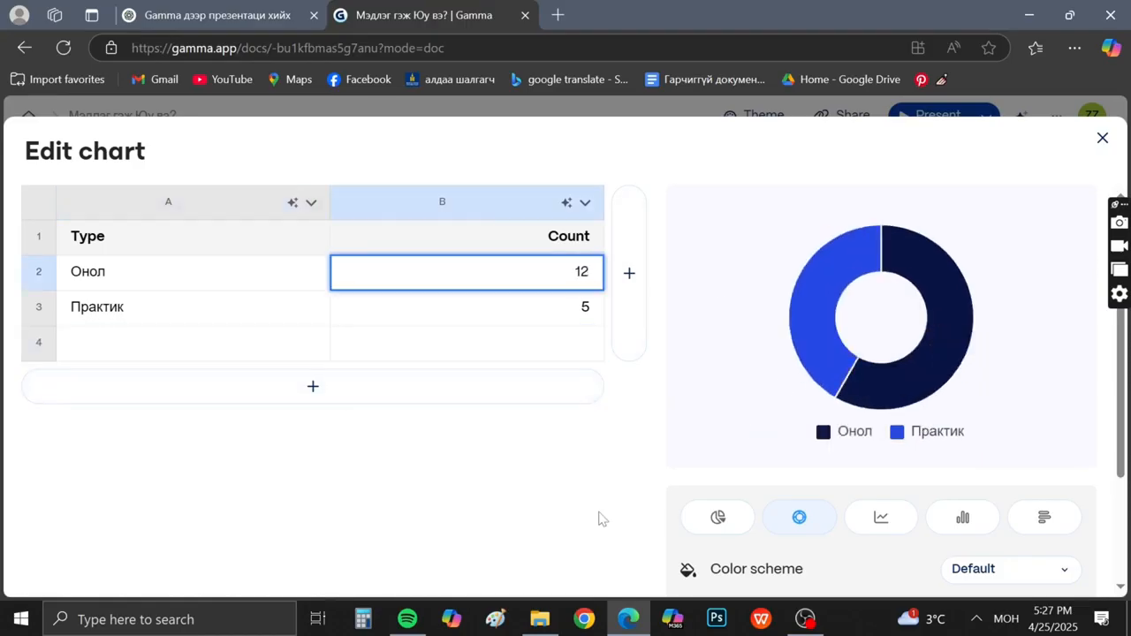
{"action": "left_click", "coordinate": [570, 495]}
Try showing the values on the donut chart.
{"action": "scroll", "coordinate": [631, 416], "scroll_direction": "down", "scroll_amount": 1}
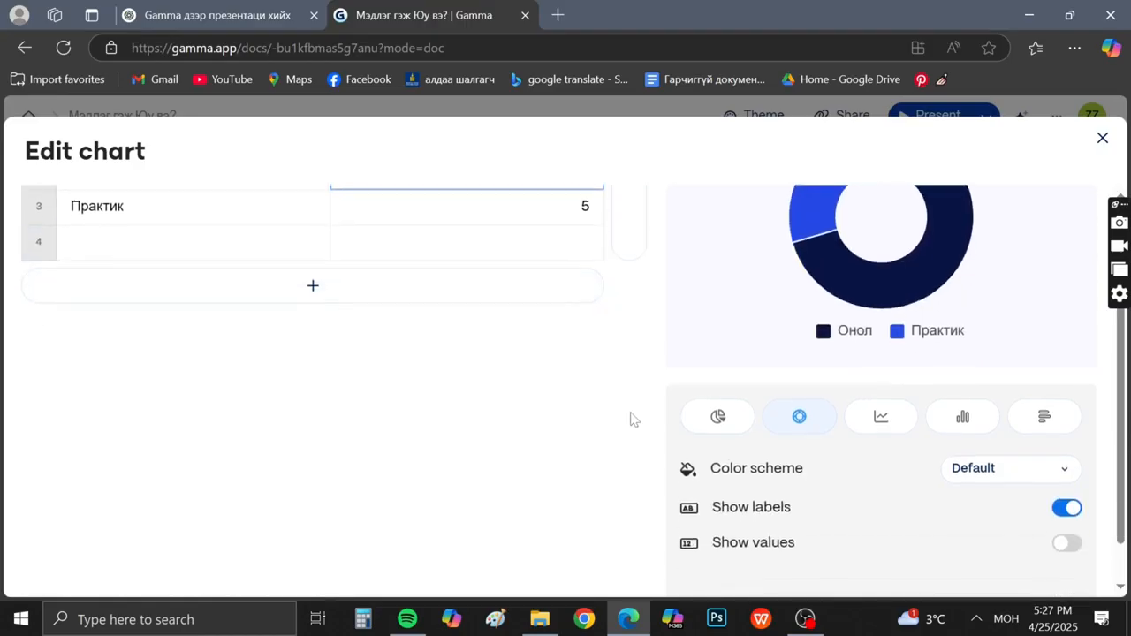
{"action": "left_click", "coordinate": [1067, 536]}
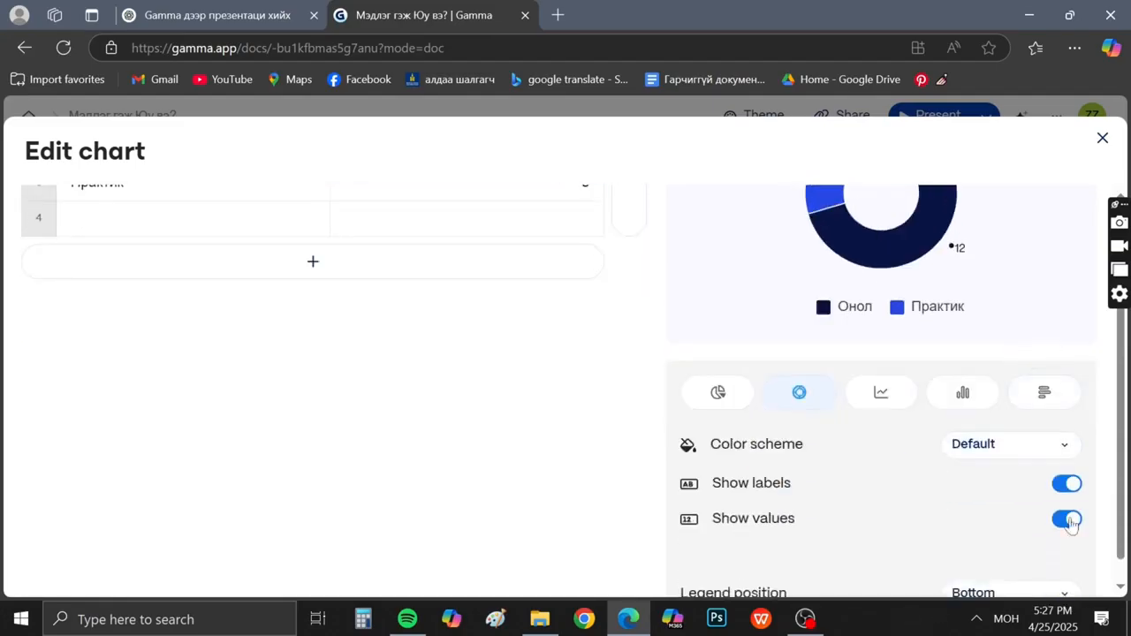
{"action": "left_click", "coordinate": [1069, 521]}
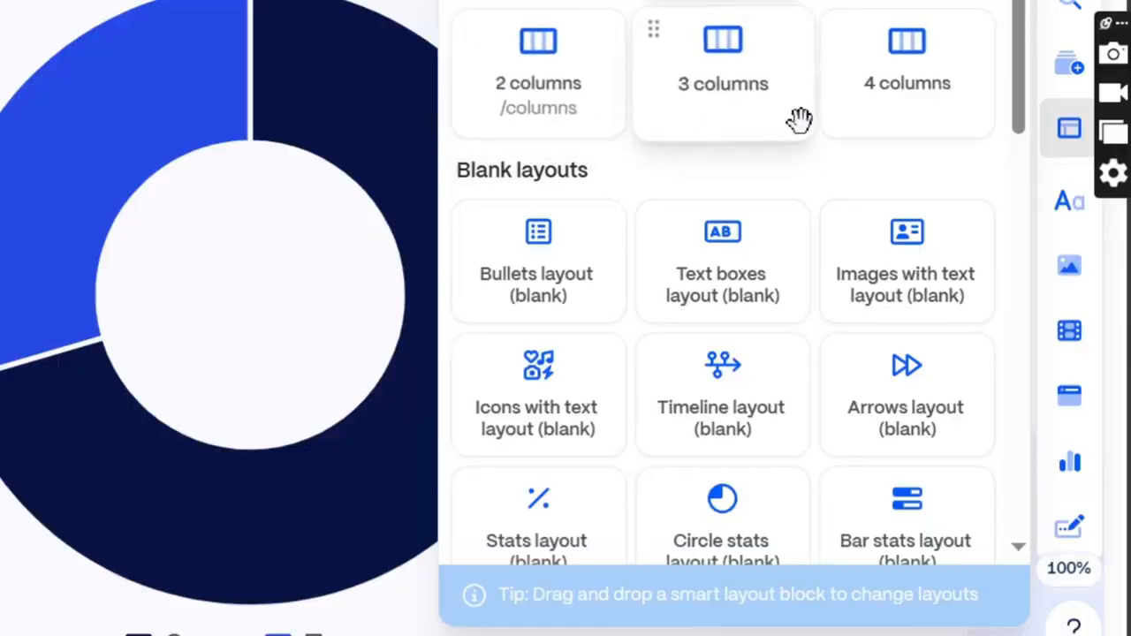
Insert a blank Timeline smart layout below the donut chart.
{"action": "scroll", "coordinate": [795, 303], "scroll_direction": "down", "scroll_amount": 2}
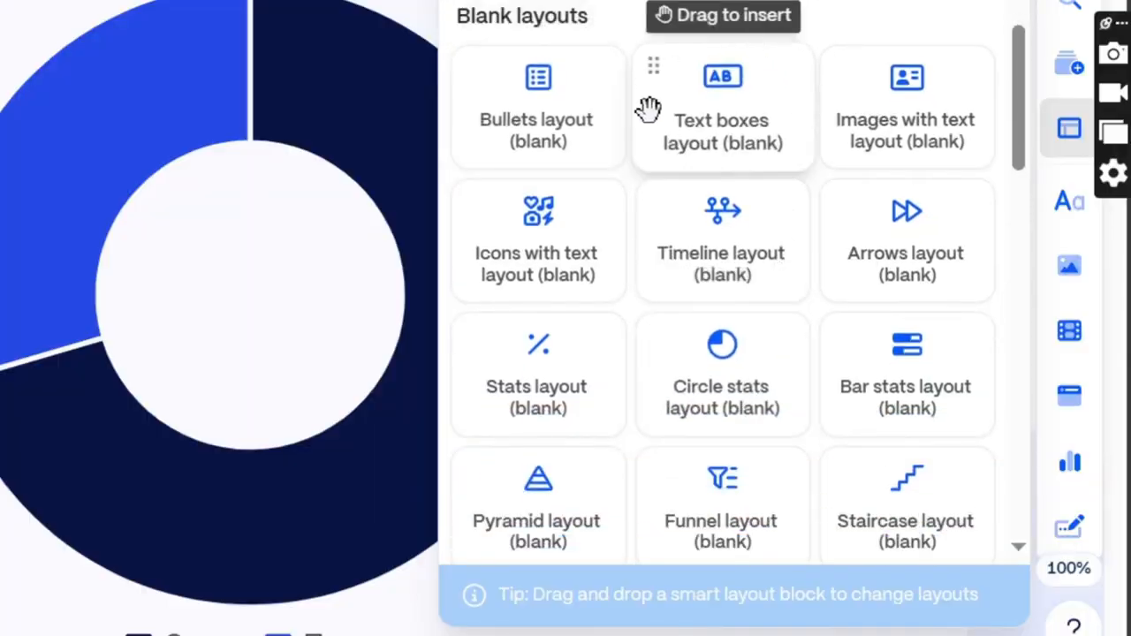
{"action": "scroll", "coordinate": [795, 203], "scroll_direction": "down", "scroll_amount": 2}
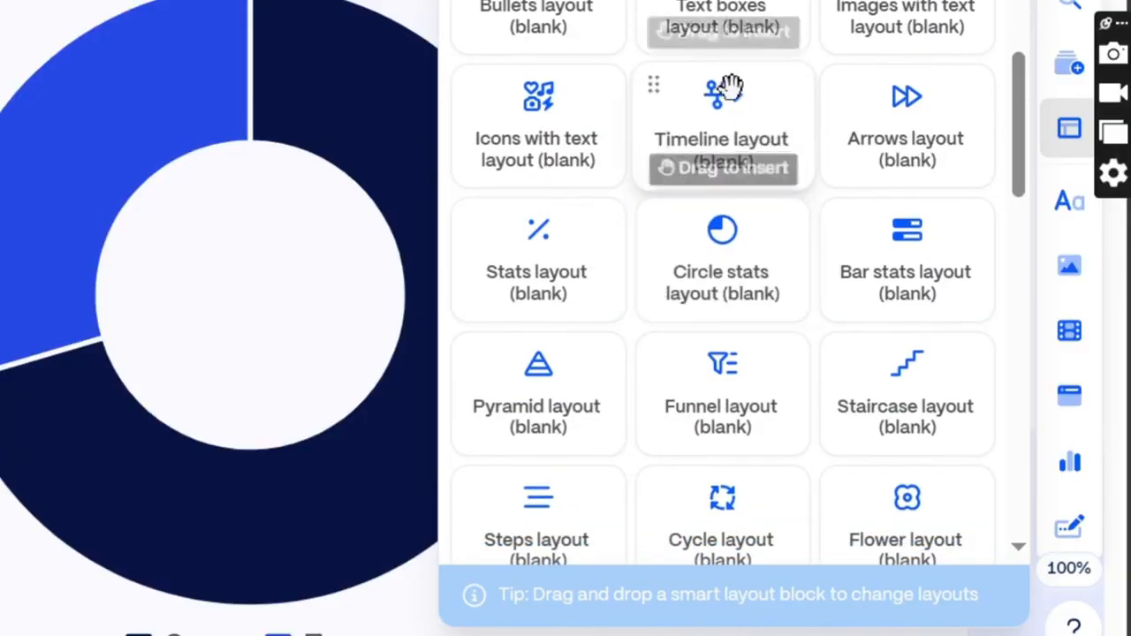
{"action": "left_click_drag", "start_coordinate": [731, 88], "coordinate": [529, 481]}
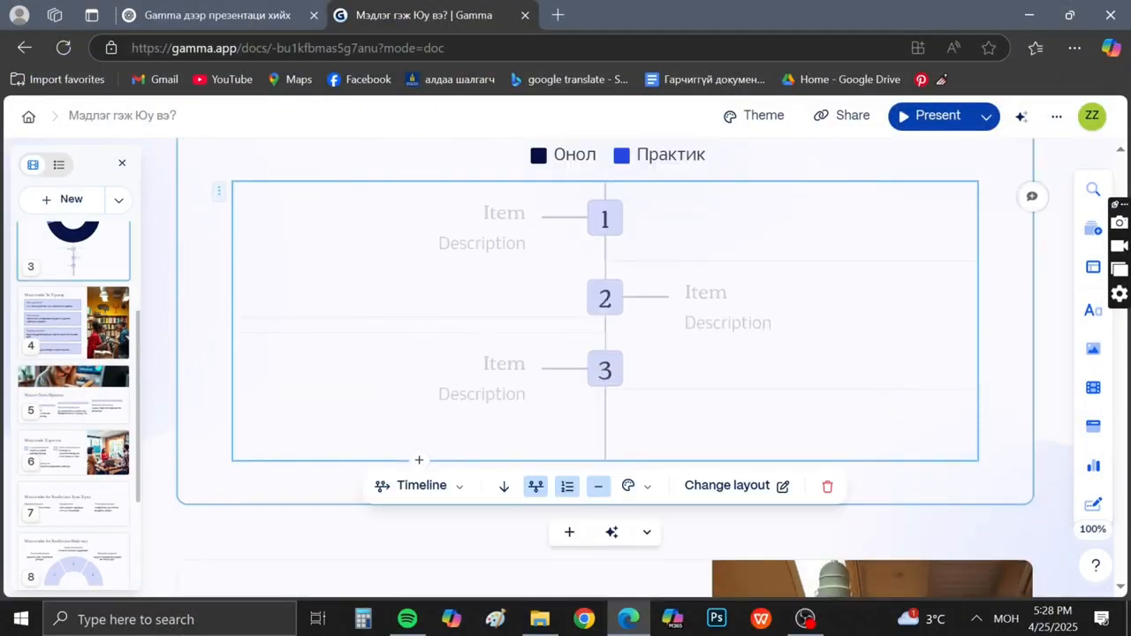
{"action": "left_click", "coordinate": [1092, 268]}
{"action": "scroll", "coordinate": [901, 362], "scroll_direction": "down", "scroll_amount": 5}
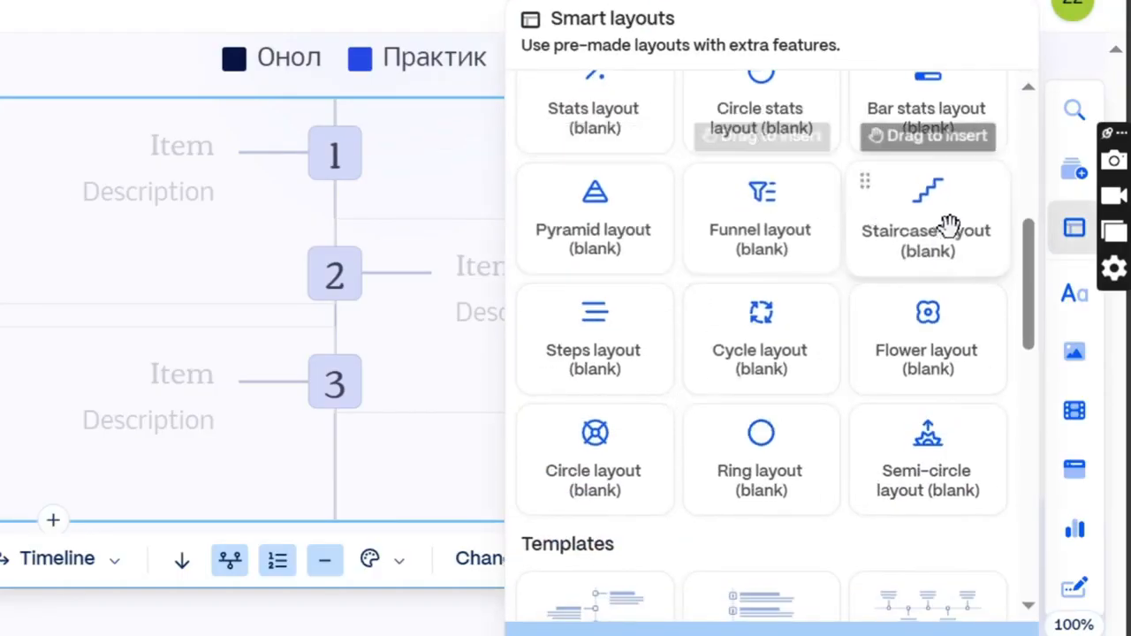
{"action": "scroll", "coordinate": [786, 389], "scroll_direction": "down", "scroll_amount": 10}
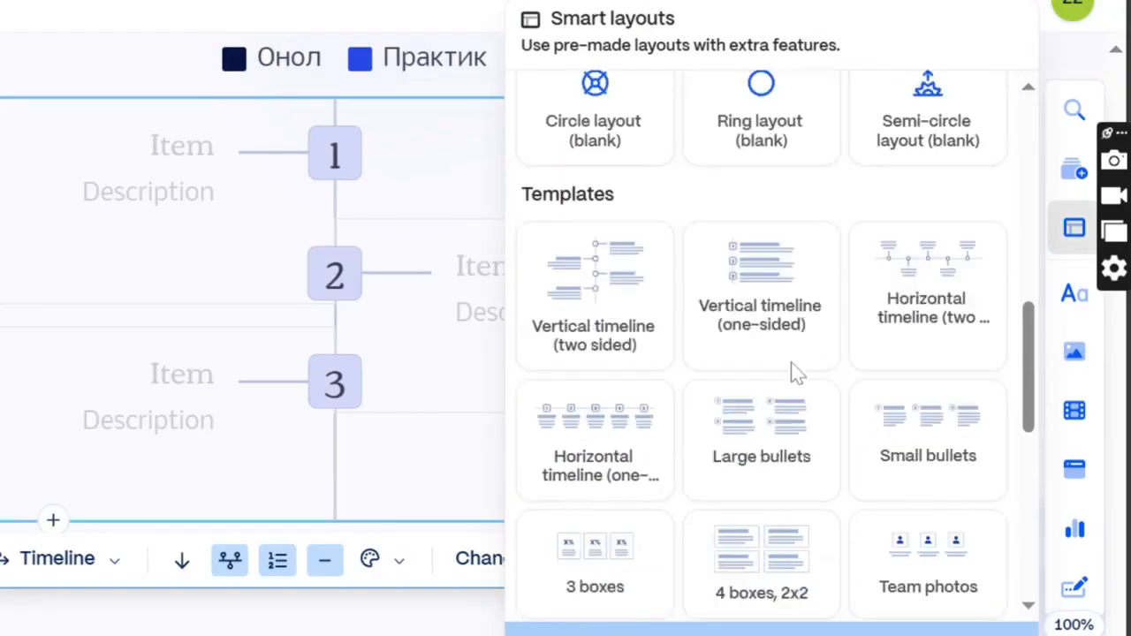
Insert a heading block below the timeline with the text "Мэдлэгийн төрөл".
{"action": "left_click", "coordinate": [1072, 291]}
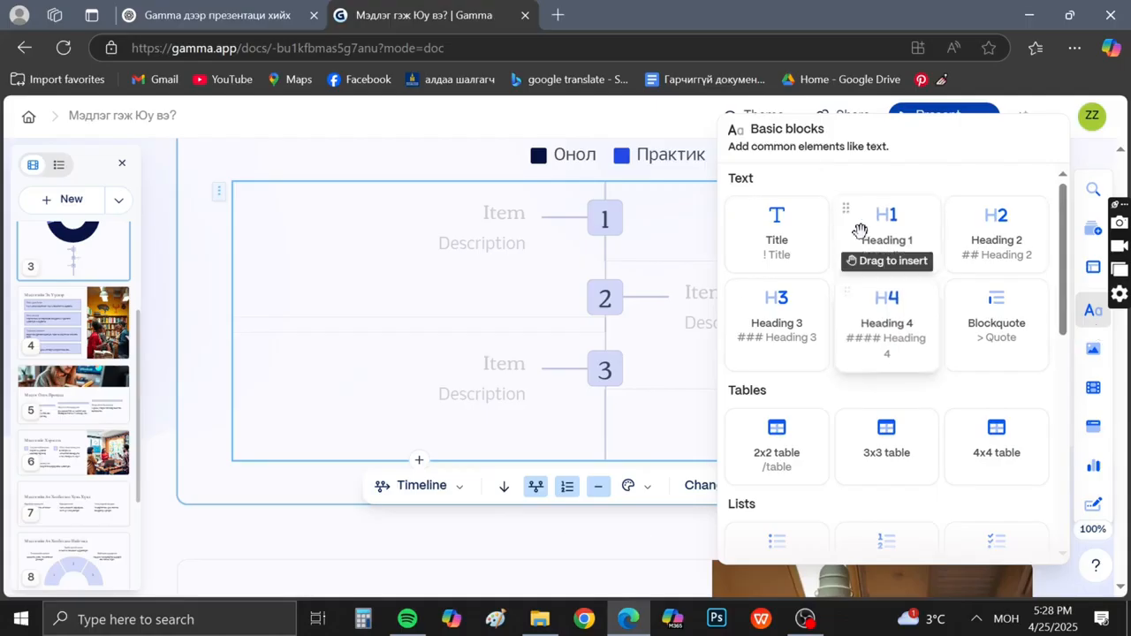
{"action": "left_click_drag", "start_coordinate": [751, 159], "coordinate": [275, 520]}
{"action": "left_click_drag", "start_coordinate": [566, 460], "coordinate": [566, 463]}
{"action": "type", "text": "Мэдлэгийн төрөл"}
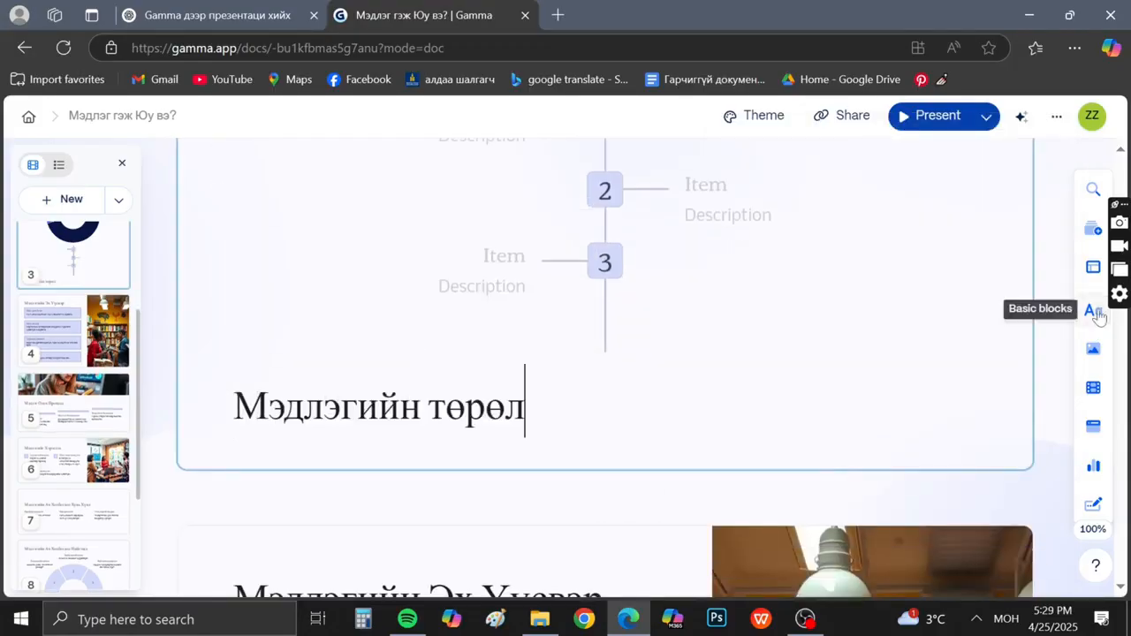
Insert a button below the "Мэдлэгийн төрөл" heading and link it to the mongoltoli.mn dictionary page for "мэдлэг".
{"action": "left_click", "coordinate": [1092, 309]}
{"action": "scroll", "coordinate": [903, 405], "scroll_direction": "down", "scroll_amount": 5}
{"action": "scroll", "coordinate": [903, 405], "scroll_direction": "down", "scroll_amount": 1}
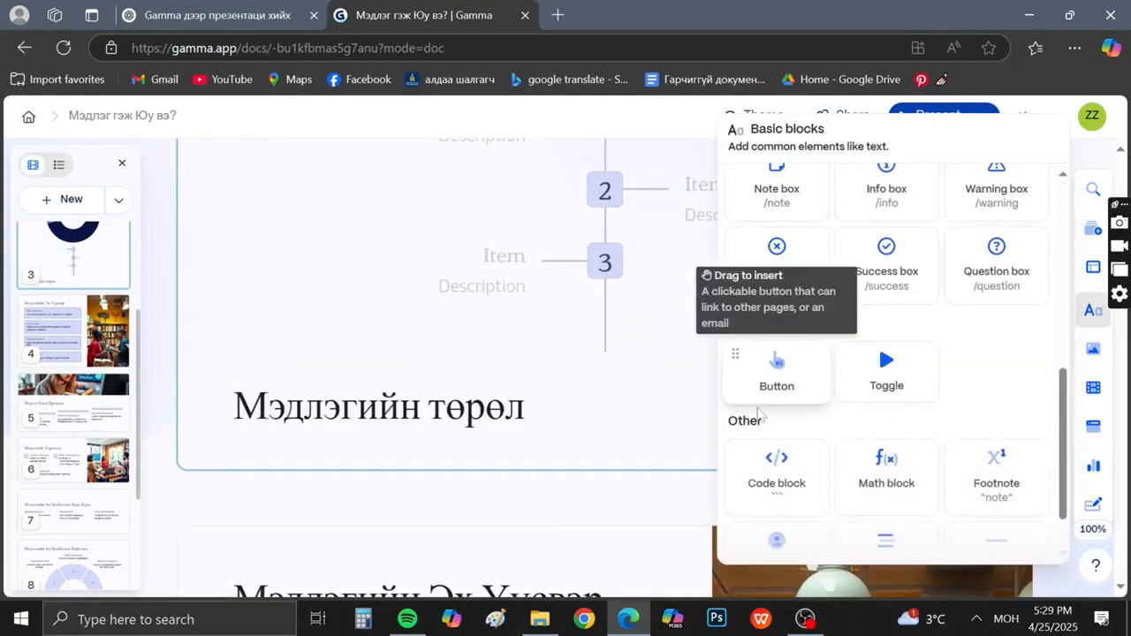
{"action": "left_click_drag", "start_coordinate": [777, 363], "coordinate": [562, 427]}
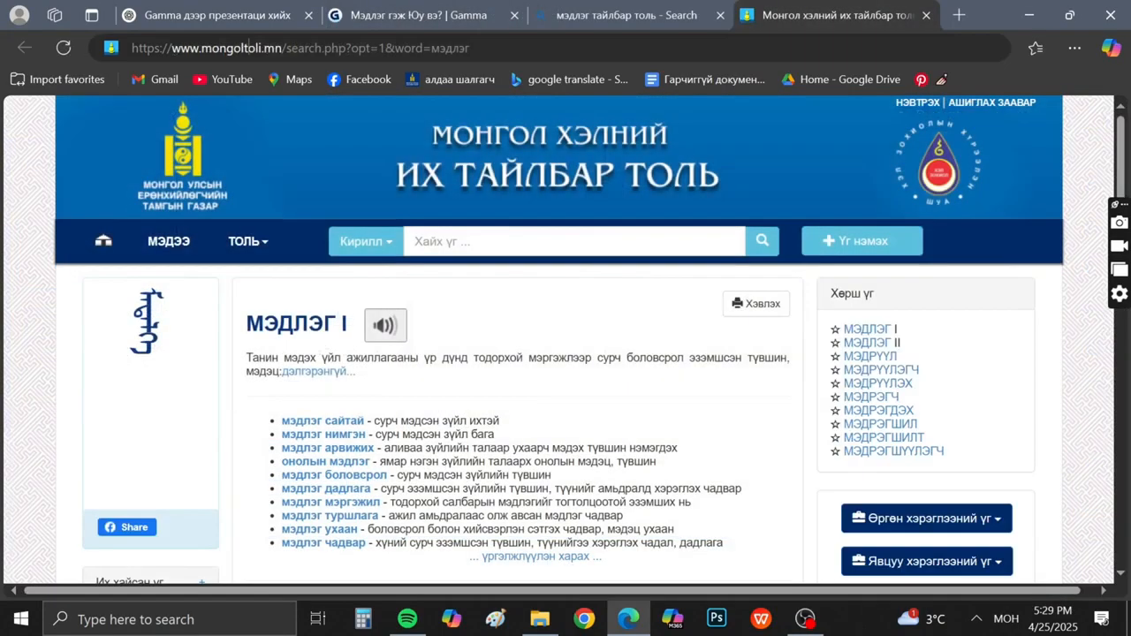
{"action": "left_click", "coordinate": [495, 48]}
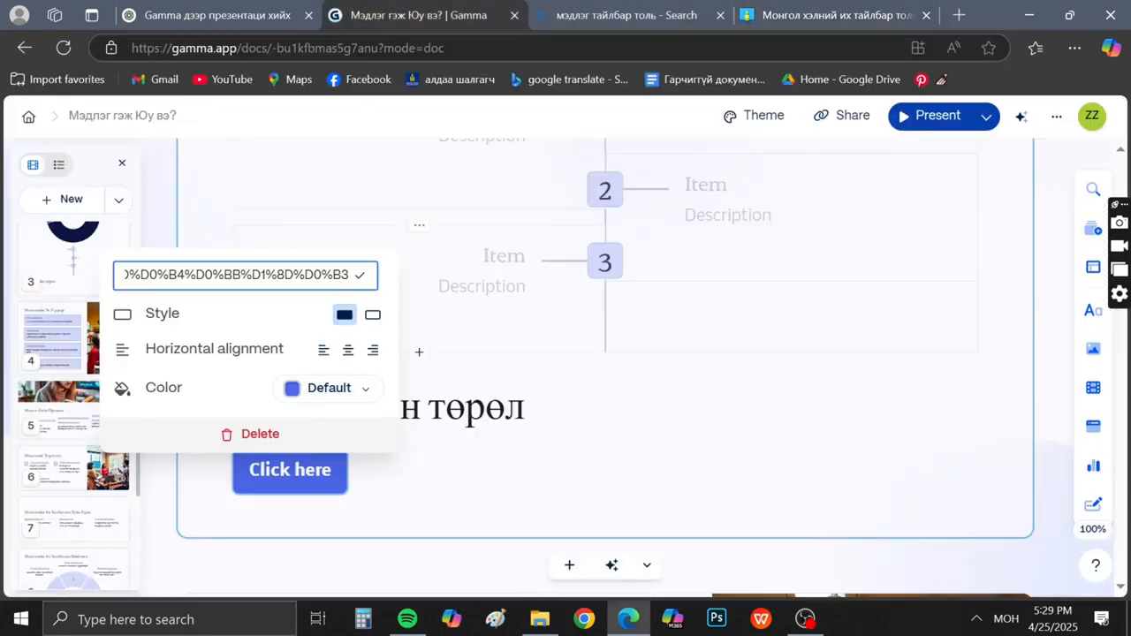
View the link display options of the "Click here" button and try its outline style.
{"action": "left_click", "coordinate": [334, 234]}
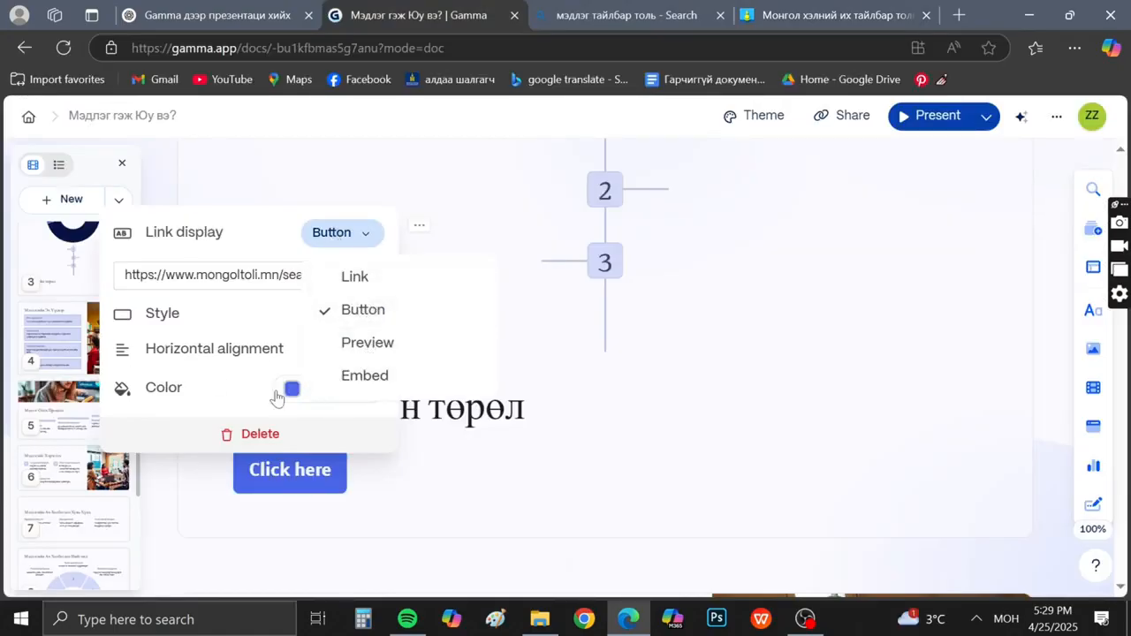
{"action": "left_click", "coordinate": [316, 229]}
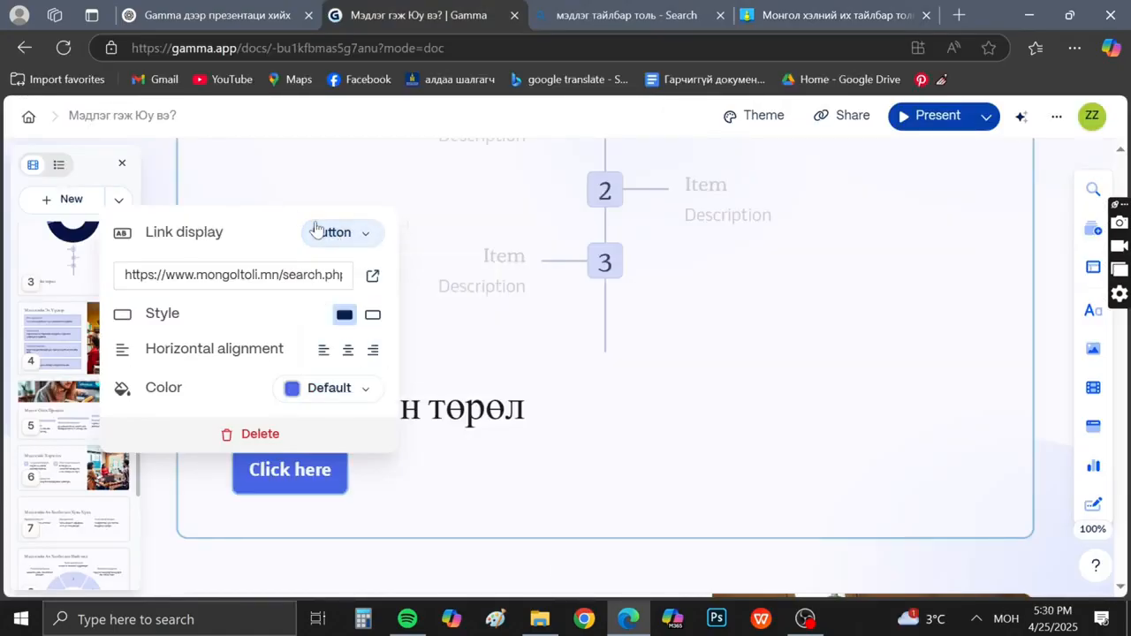
{"action": "left_click", "coordinate": [371, 317]}
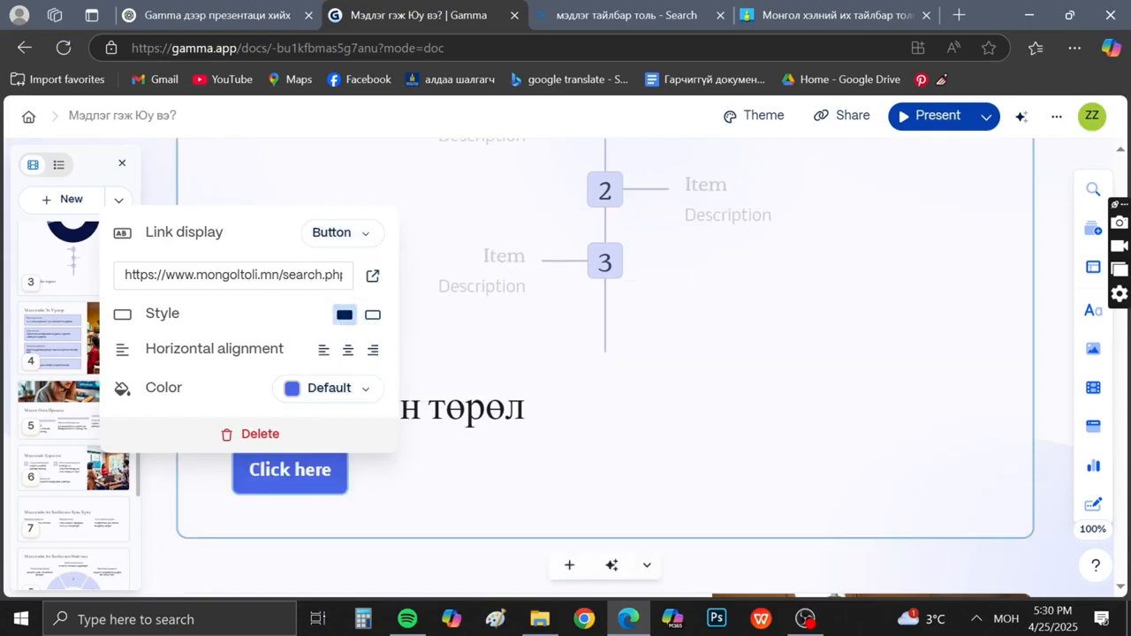
Add an empty line below the "Click here" button.
{"action": "left_click", "coordinate": [330, 471]}
{"action": "key", "text": "Return"}
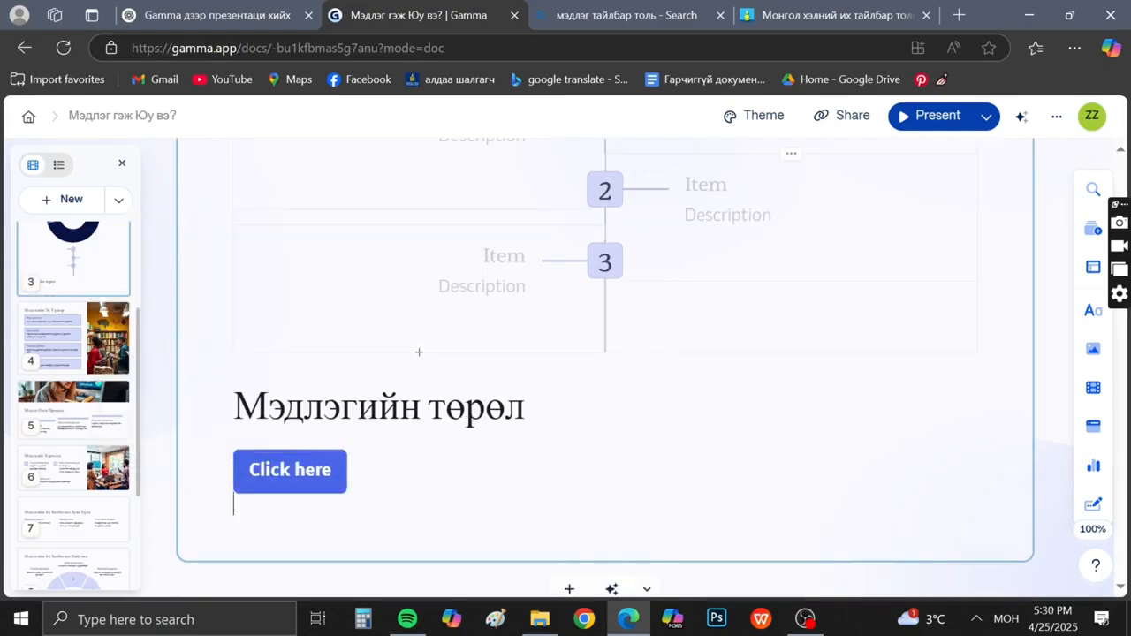
Examine the insertable basic blocks, images, videos and media, app and webpage embeds, charts and diagrams, and forms and buttons.
{"action": "left_click", "coordinate": [918, 123]}
{"action": "left_click", "coordinate": [98, 553]}
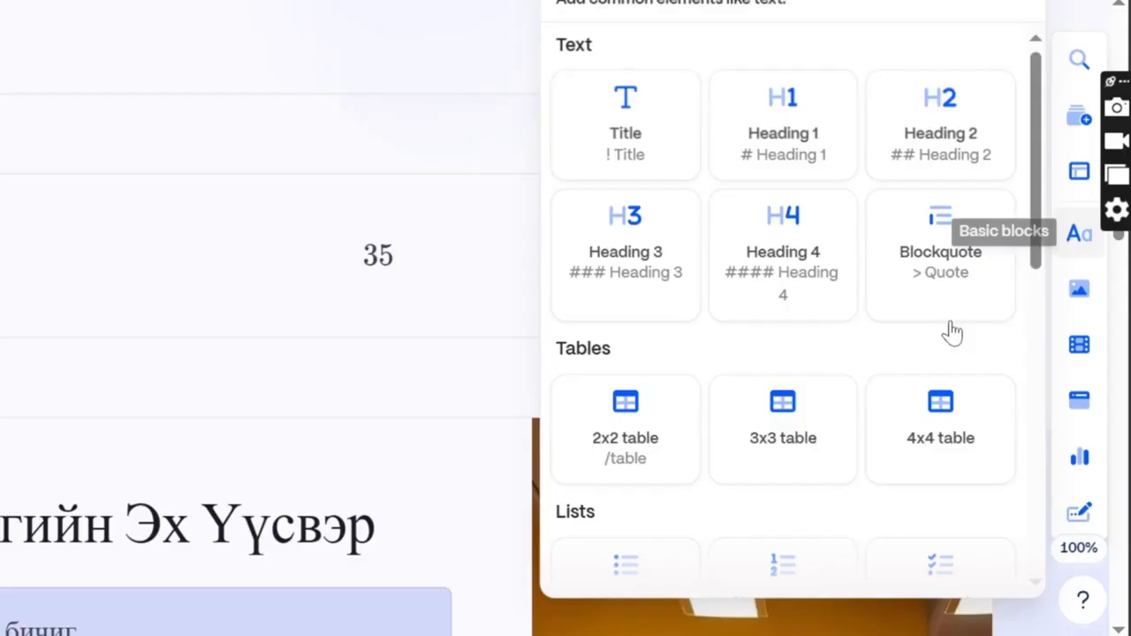
{"action": "scroll", "coordinate": [972, 309], "scroll_direction": "down", "scroll_amount": 5}
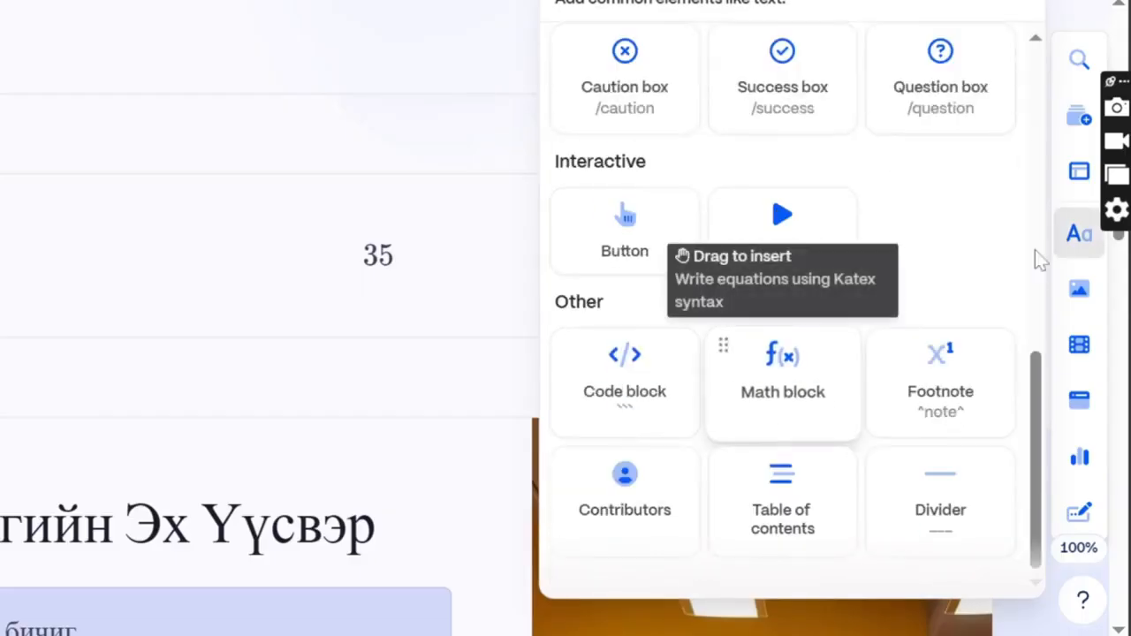
{"action": "left_click", "coordinate": [1082, 291]}
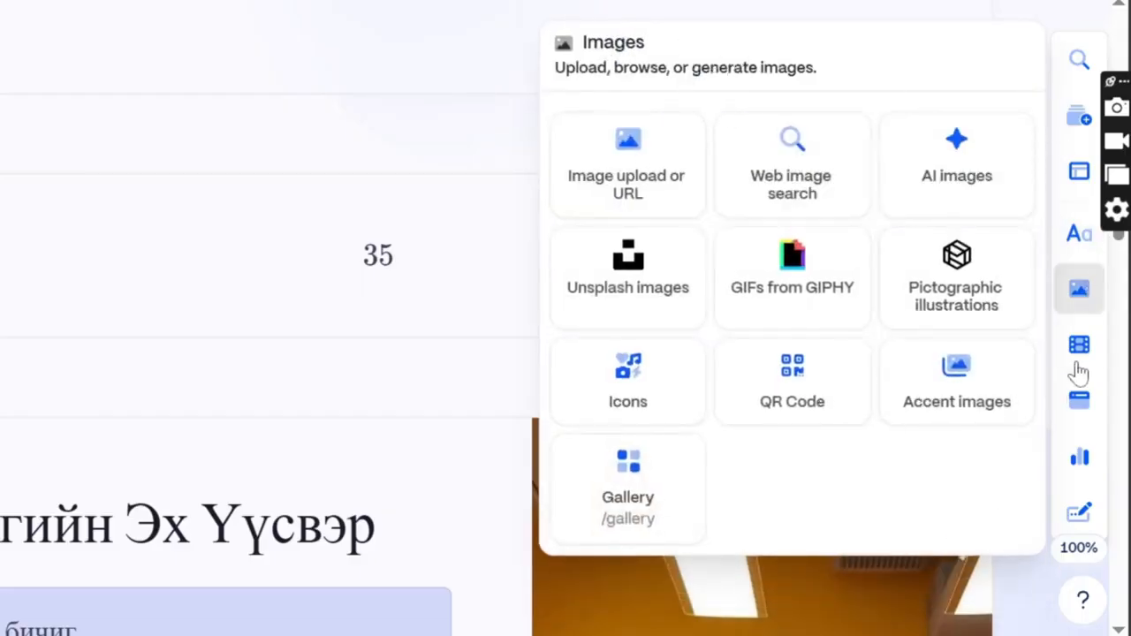
{"action": "left_click", "coordinate": [1079, 352]}
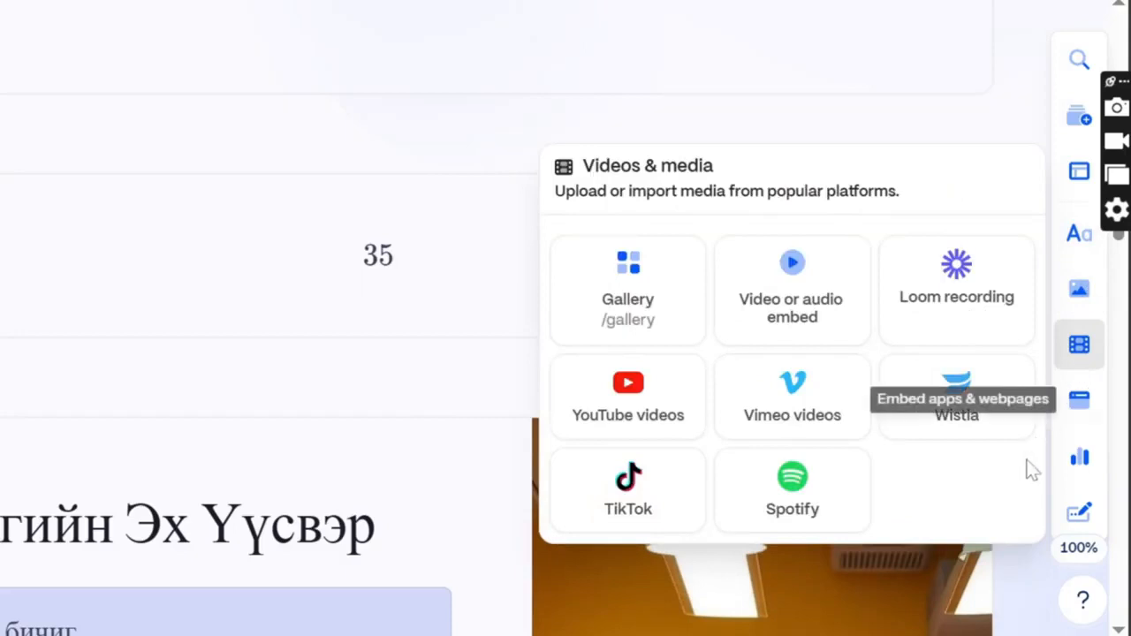
{"action": "left_click", "coordinate": [1077, 415]}
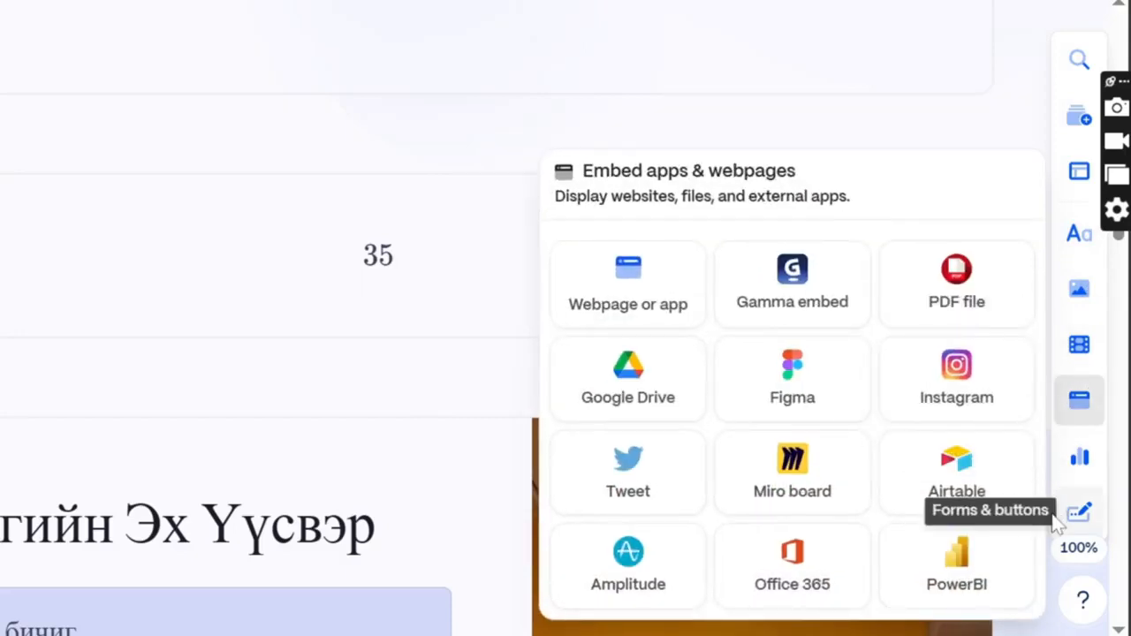
{"action": "left_click", "coordinate": [1077, 467]}
{"action": "scroll", "coordinate": [989, 391], "scroll_direction": "down", "scroll_amount": 2}
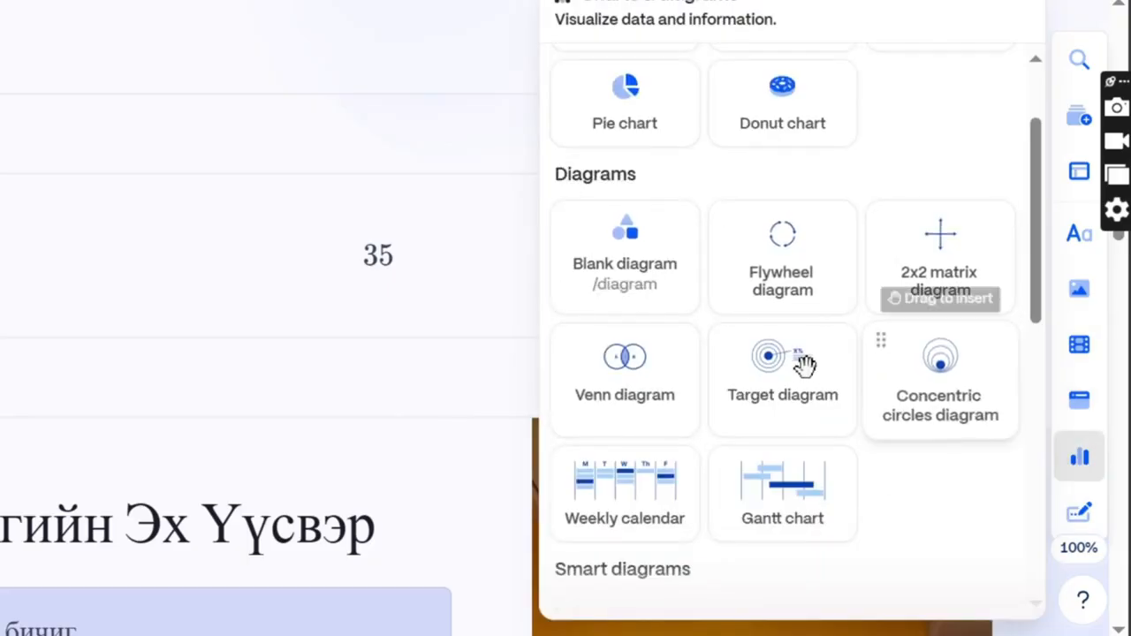
{"action": "scroll", "coordinate": [1002, 518], "scroll_direction": "down", "scroll_amount": 8}
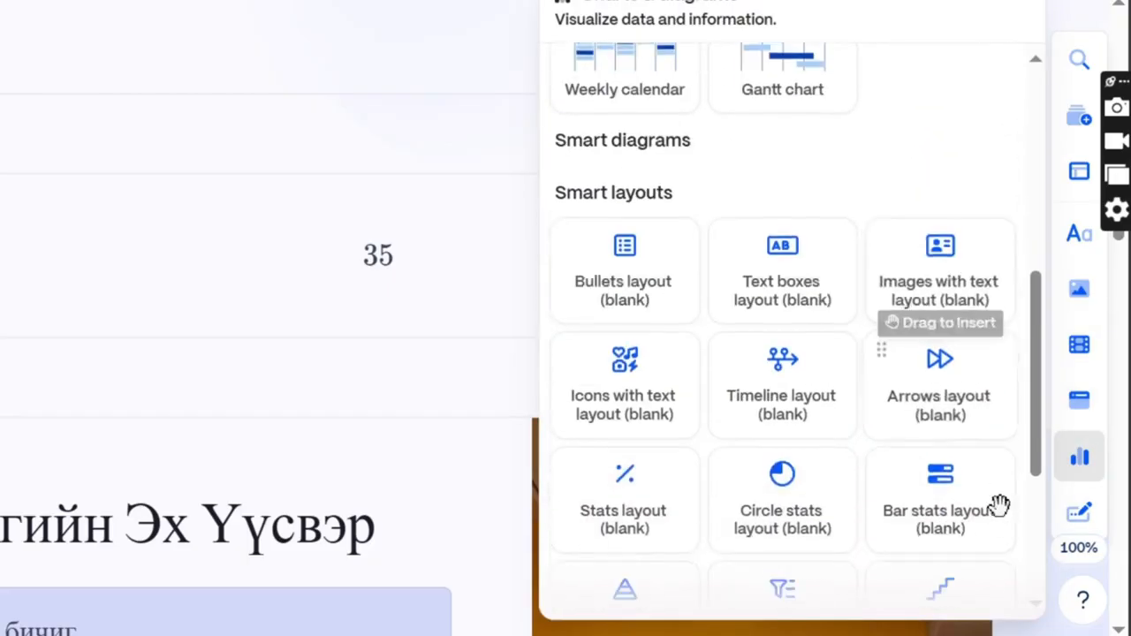
{"action": "left_click", "coordinate": [1081, 516]}
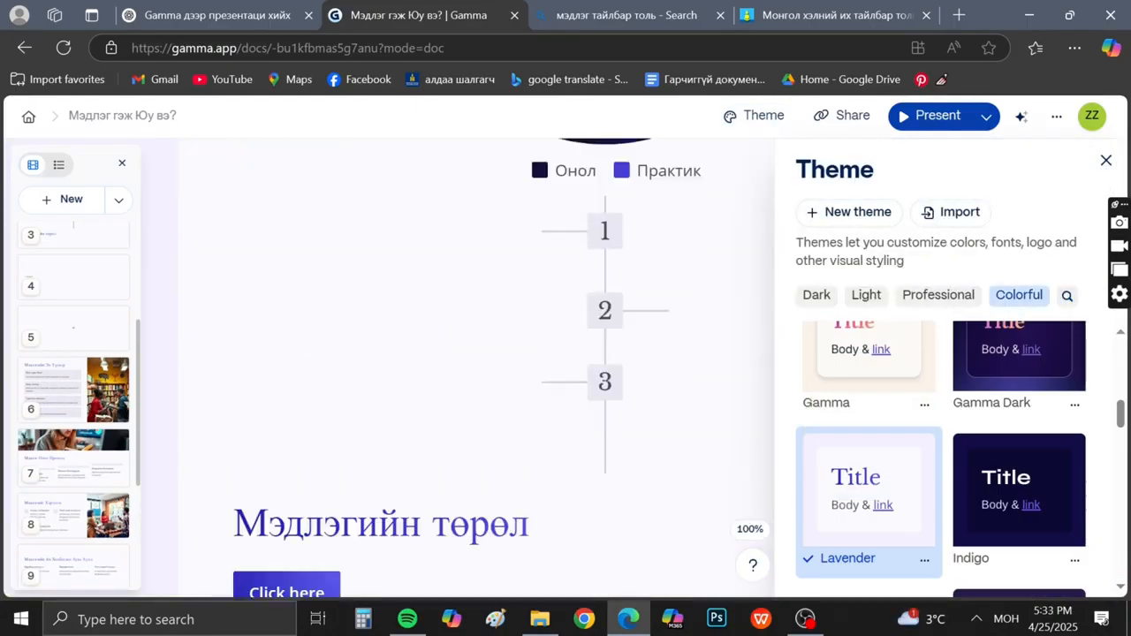
Return to the first card and review the presentation's collaboration, link sharing and export options.
{"action": "scroll", "coordinate": [477, 353], "scroll_direction": "up", "scroll_amount": 10}
{"action": "left_click", "coordinate": [1055, 116]}
{"action": "left_click", "coordinate": [1056, 116]}
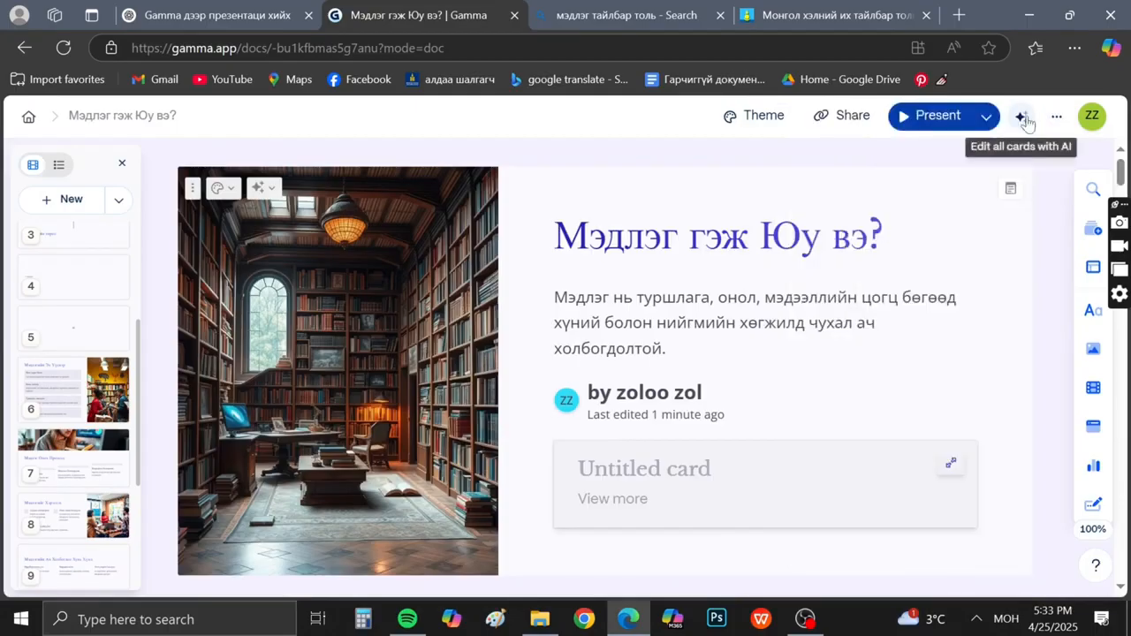
{"action": "left_click", "coordinate": [841, 115]}
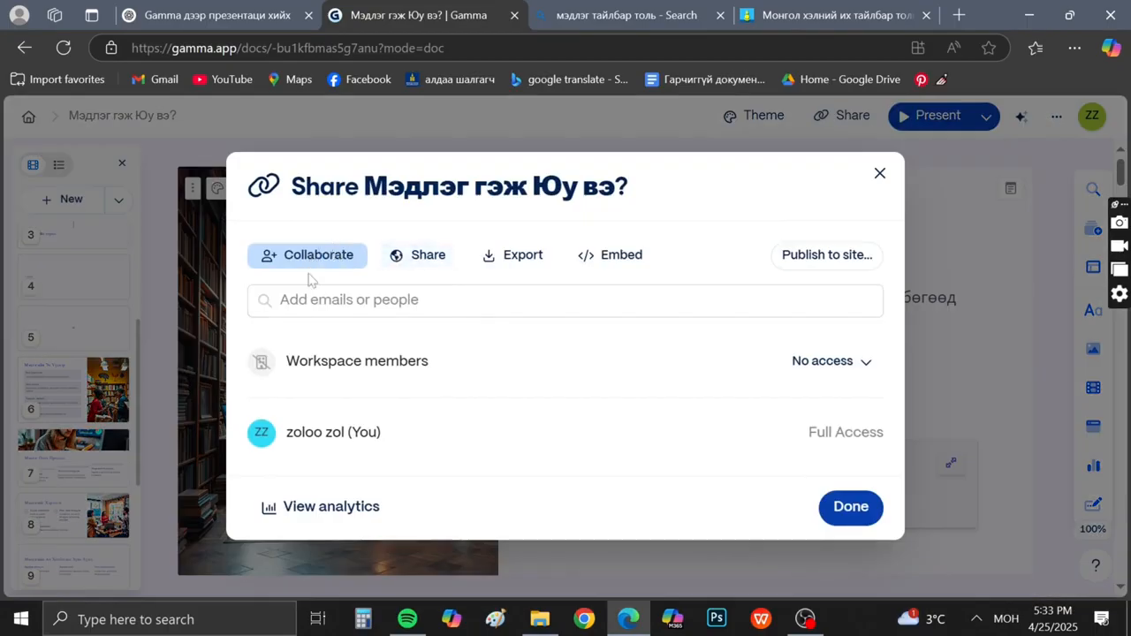
{"action": "left_click", "coordinate": [419, 255]}
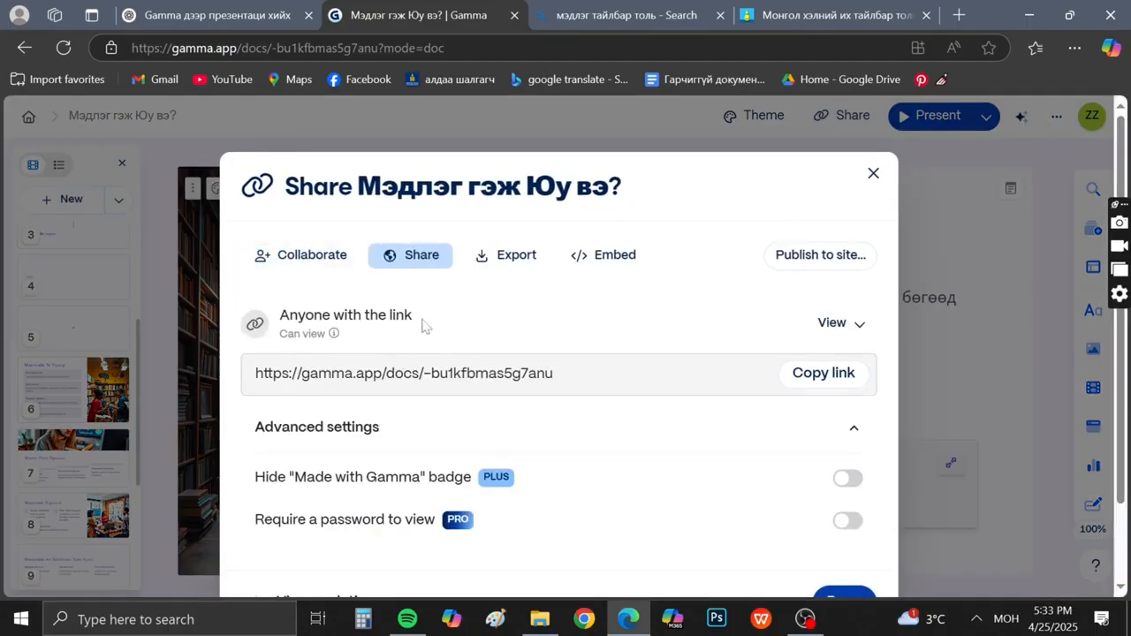
{"action": "left_click", "coordinate": [505, 255]}
{"action": "scroll", "coordinate": [404, 371], "scroll_direction": "down", "scroll_amount": 3}
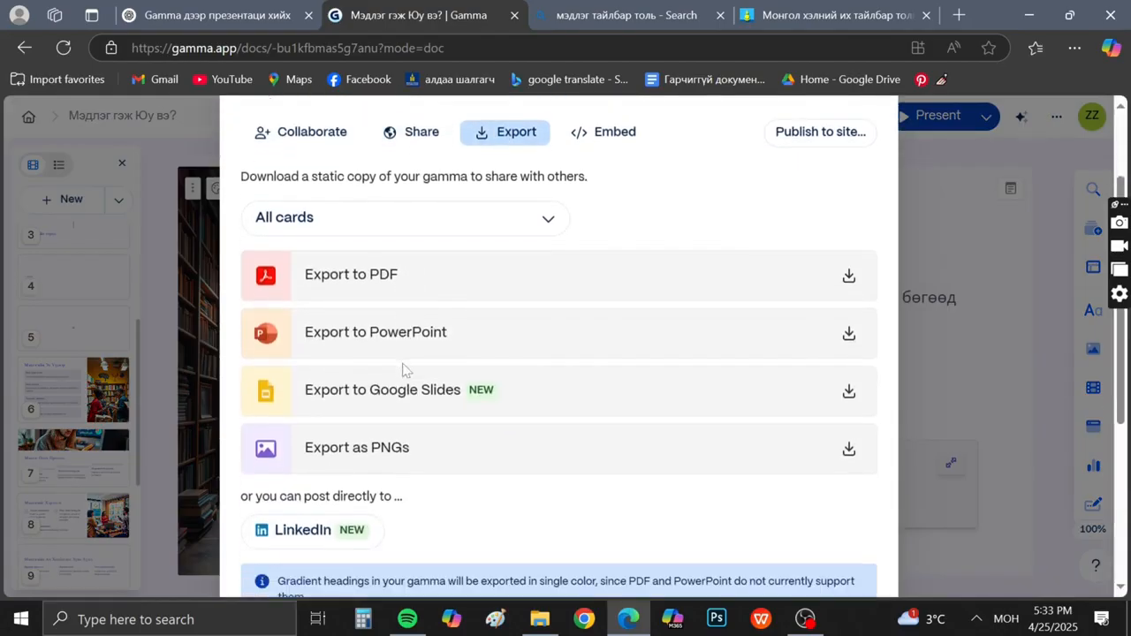
Export all cards to PowerPoint, open the downloaded Medleg-gezh-Yuu-ve (1).pptx in WPS and look through its first slides.
{"action": "left_click", "coordinate": [859, 347]}
{"action": "left_click", "coordinate": [1034, 48]}
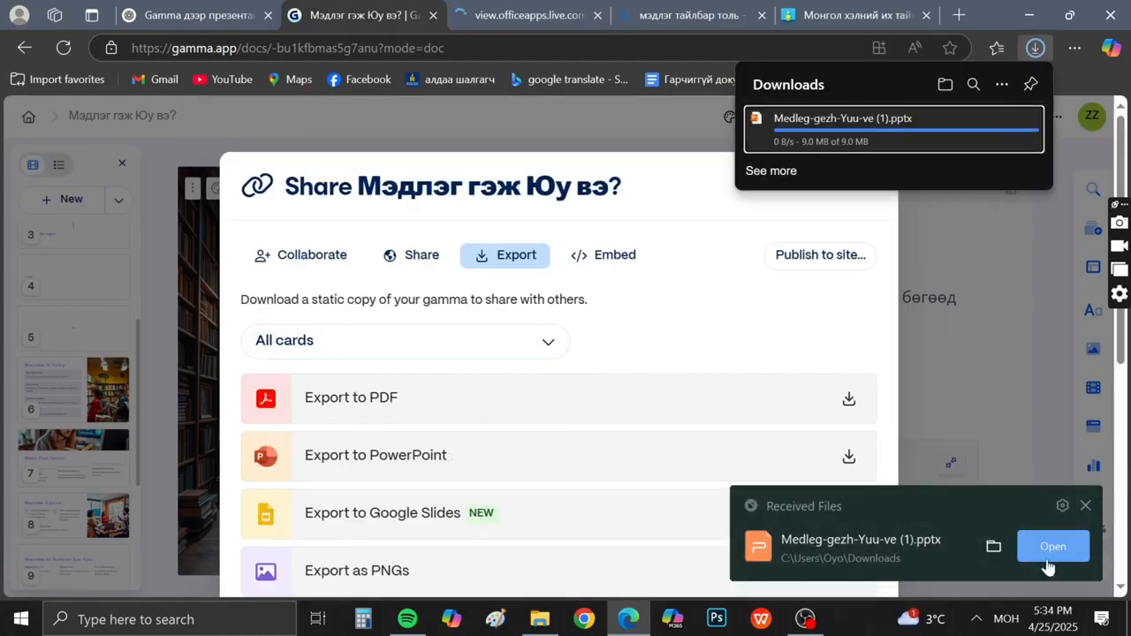
{"action": "left_click", "coordinate": [1049, 552]}
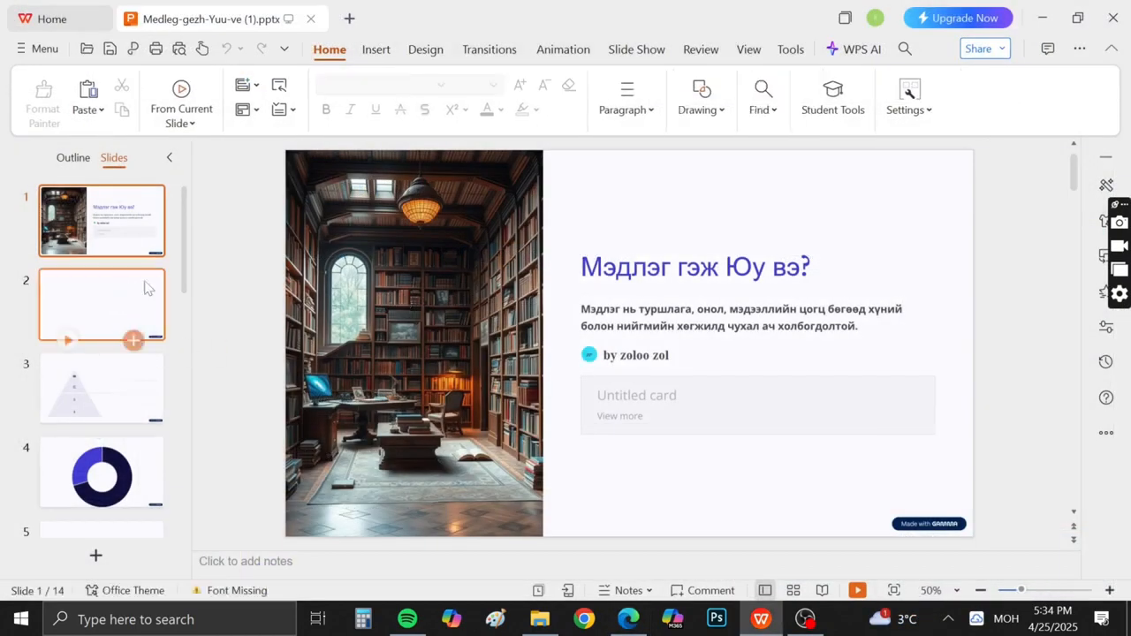
{"action": "scroll", "coordinate": [134, 456], "scroll_direction": "down", "scroll_amount": 1}
{"action": "scroll", "coordinate": [134, 452], "scroll_direction": "down", "scroll_amount": 2}
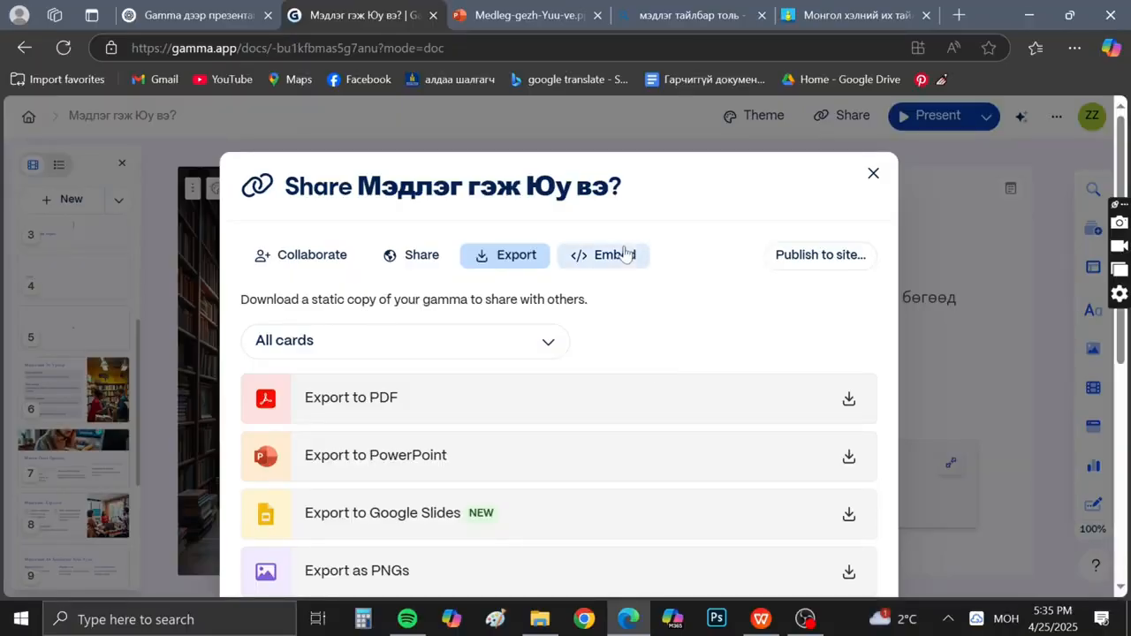
Return to Gamma and view the presentation's embed code and its option for publishing to a site.
{"action": "left_click", "coordinate": [625, 254]}
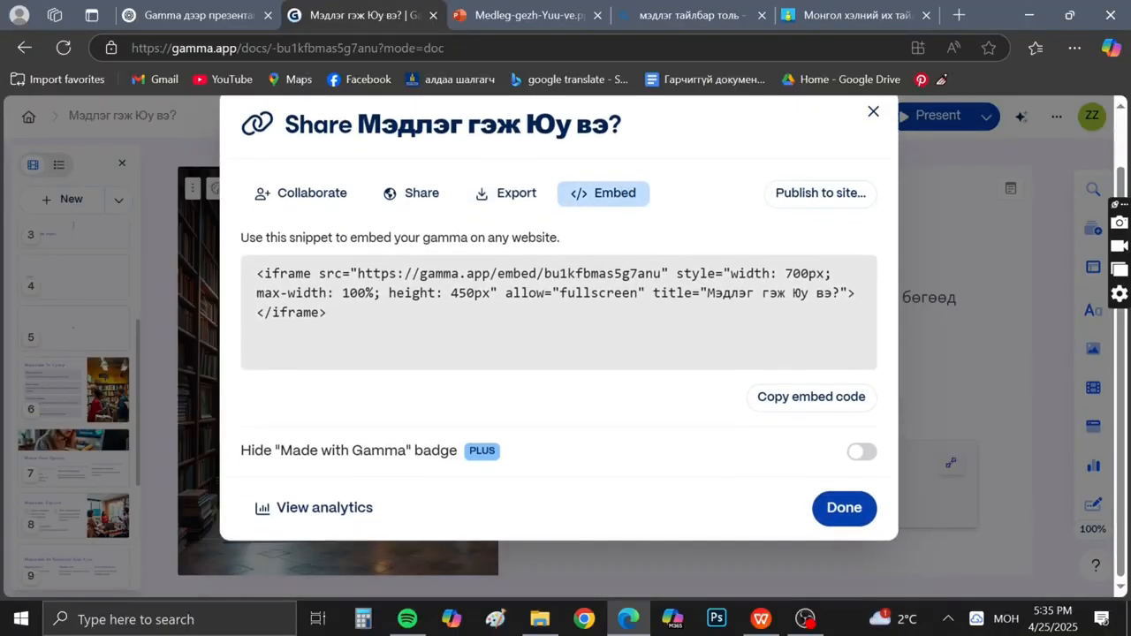
{"action": "left_click", "coordinate": [802, 207]}
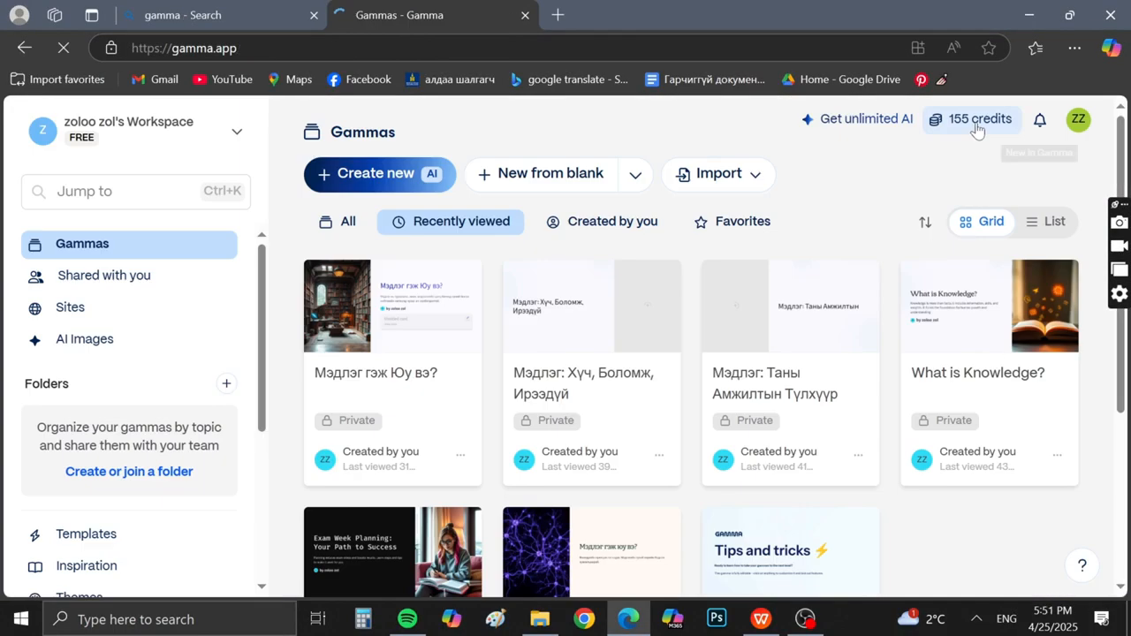
Review the account's credit balance and the options for referring a friend, inviting a teammate and getting unlimited credits.
{"action": "left_click", "coordinate": [976, 122]}
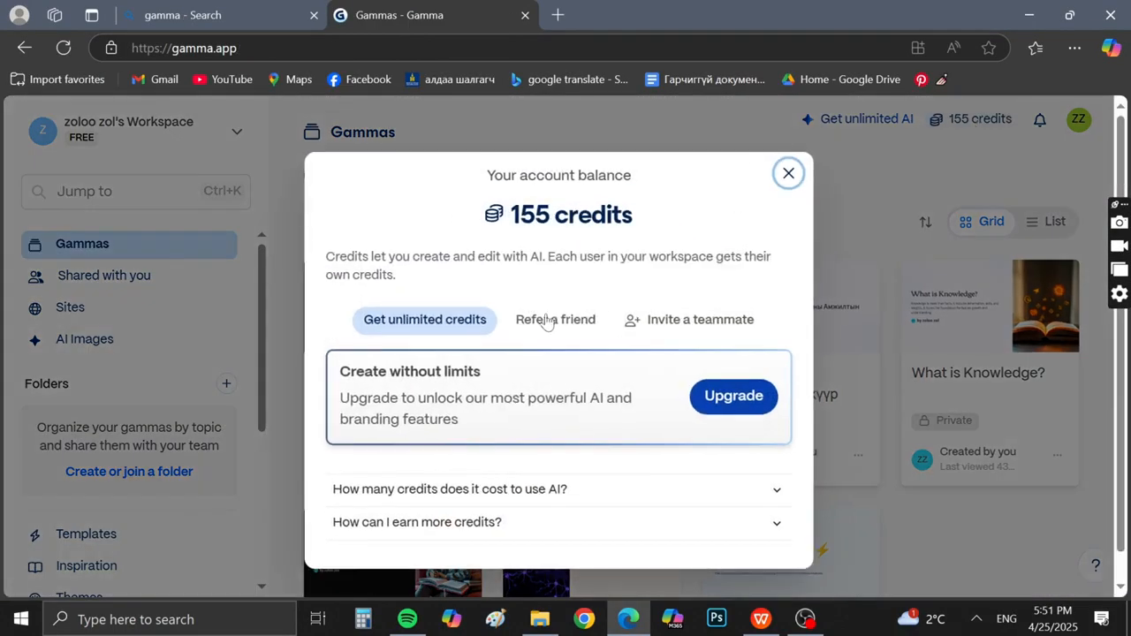
{"action": "left_click_drag", "start_coordinate": [511, 215], "coordinate": [655, 211]}
{"action": "scroll", "coordinate": [554, 412], "scroll_direction": "down", "scroll_amount": 1}
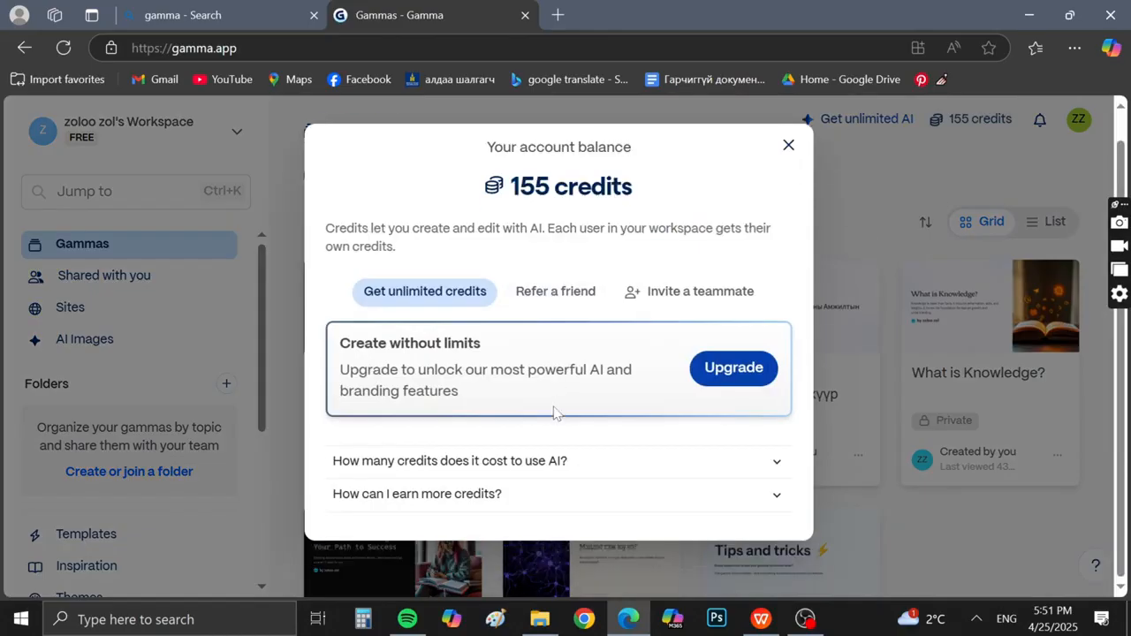
{"action": "left_click", "coordinate": [567, 292]}
{"action": "left_click", "coordinate": [670, 307]}
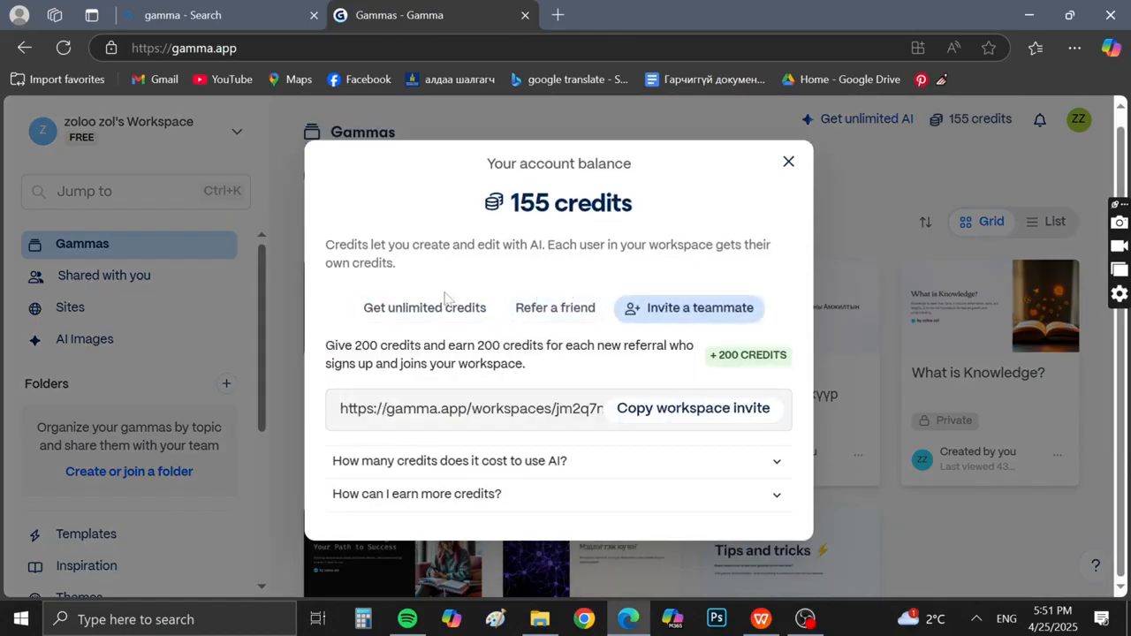
{"action": "left_click", "coordinate": [448, 301]}
Open the upgrade offer and compare the yearly and monthly prices and the features of the Plus and Pro plans.
{"action": "left_click", "coordinate": [706, 378]}
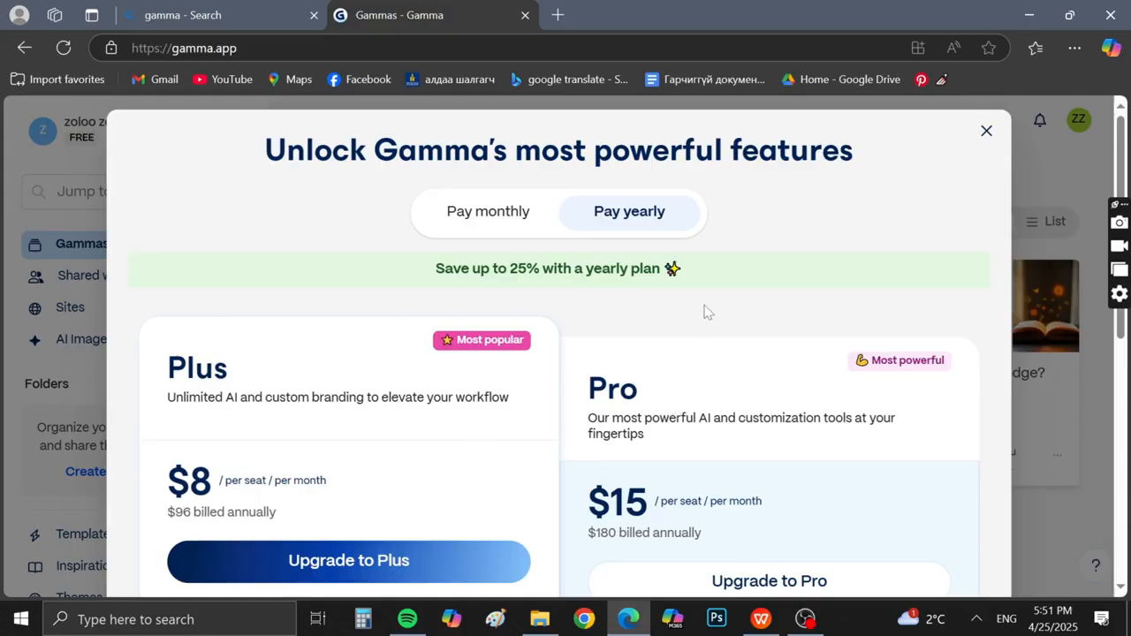
{"action": "scroll", "coordinate": [706, 312], "scroll_direction": "down", "scroll_amount": 2}
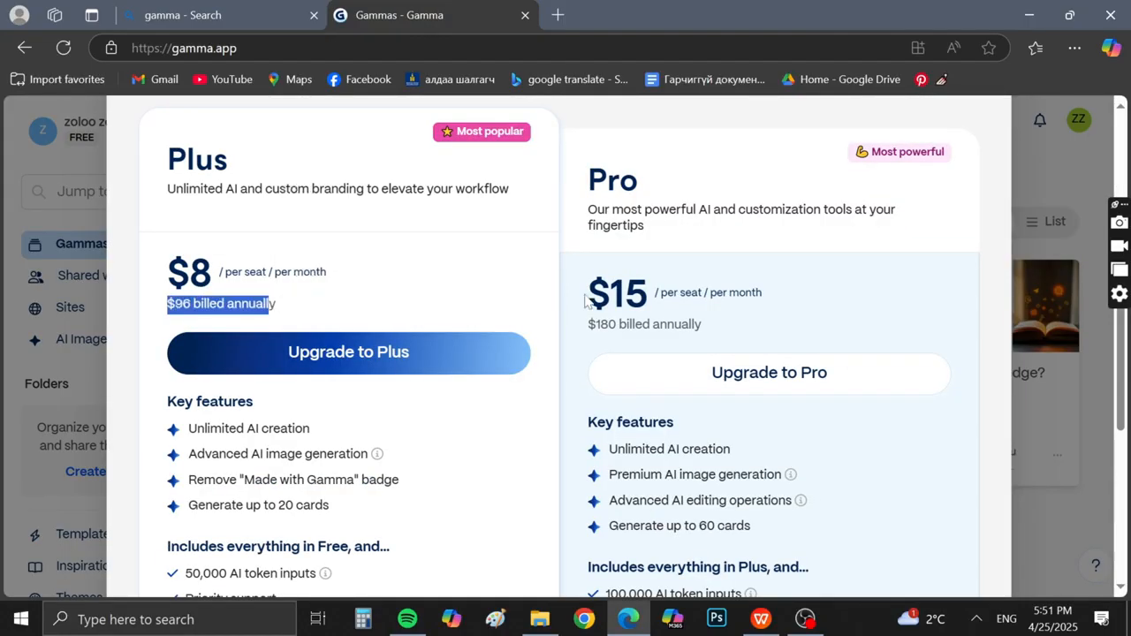
{"action": "left_click_drag", "start_coordinate": [674, 311], "coordinate": [746, 301]}
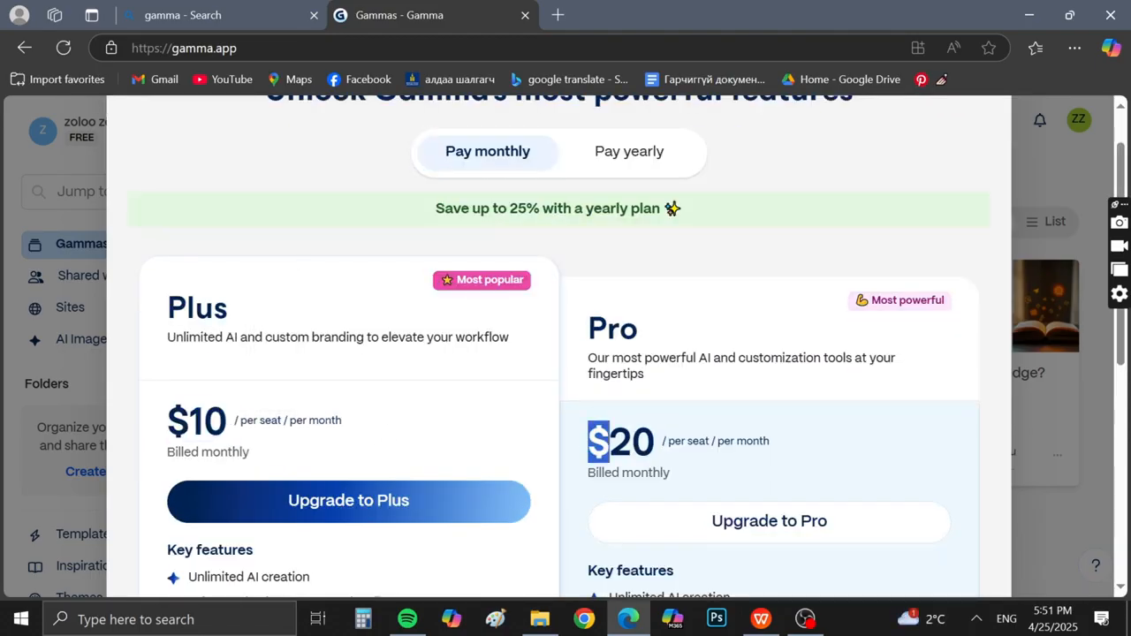
{"action": "left_click_drag", "start_coordinate": [608, 442], "coordinate": [658, 449]}
{"action": "scroll", "coordinate": [658, 449], "scroll_direction": "down", "scroll_amount": 3}
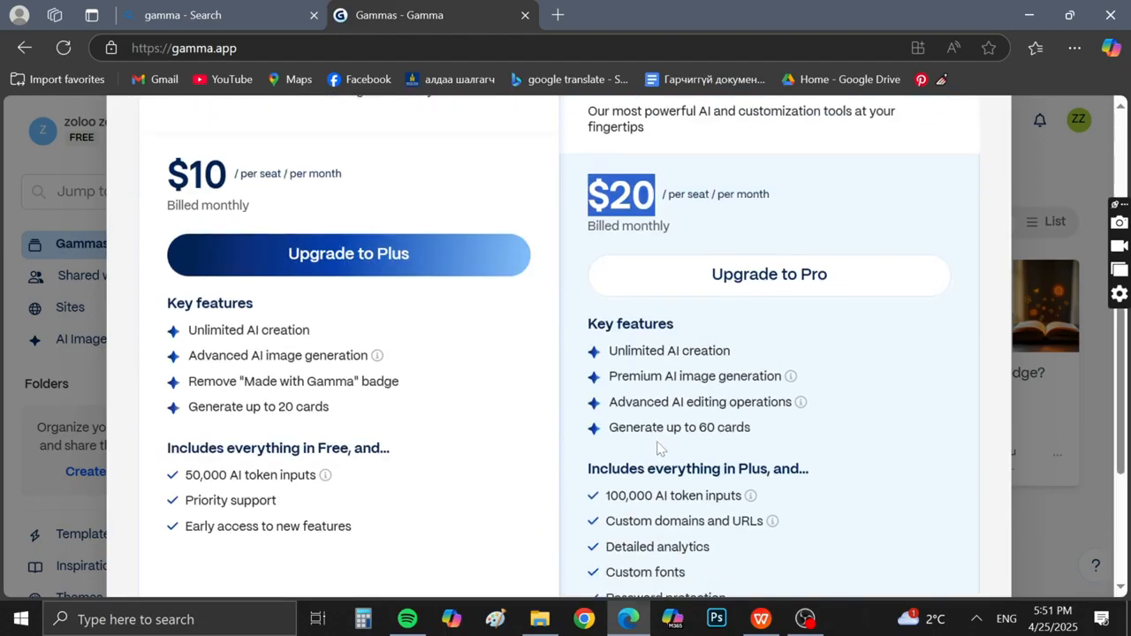
{"action": "scroll", "coordinate": [658, 449], "scroll_direction": "down", "scroll_amount": 1}
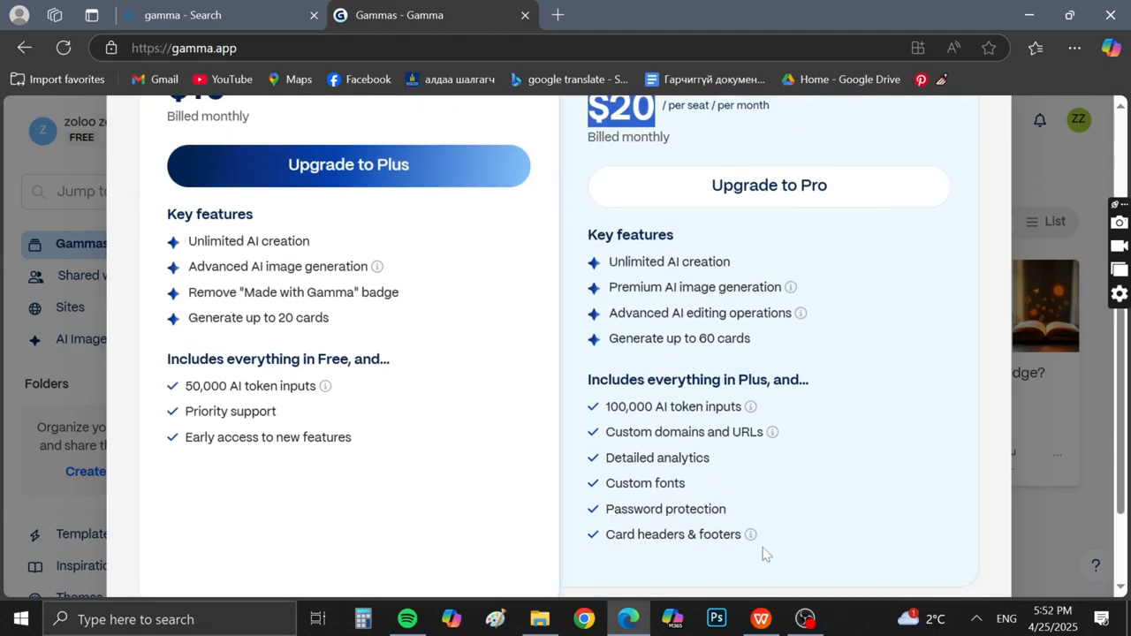
{"action": "scroll", "coordinate": [765, 554], "scroll_direction": "up", "scroll_amount": 4}
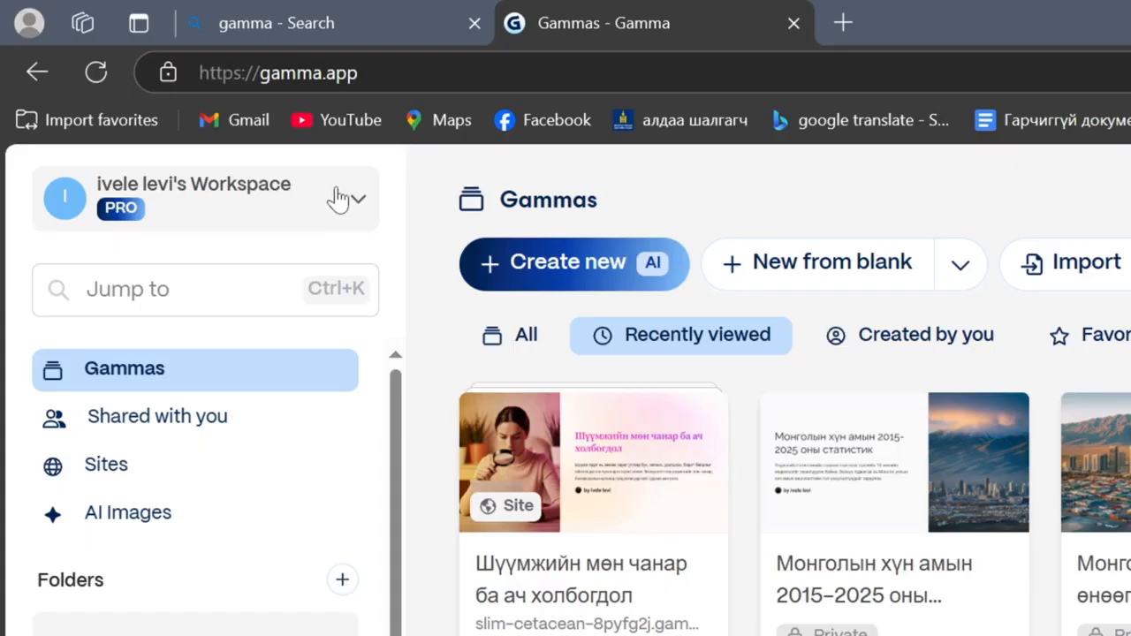
Open the Pro workspace's settings and review its overview, workspace defaults and member management.
{"action": "left_click", "coordinate": [338, 199]}
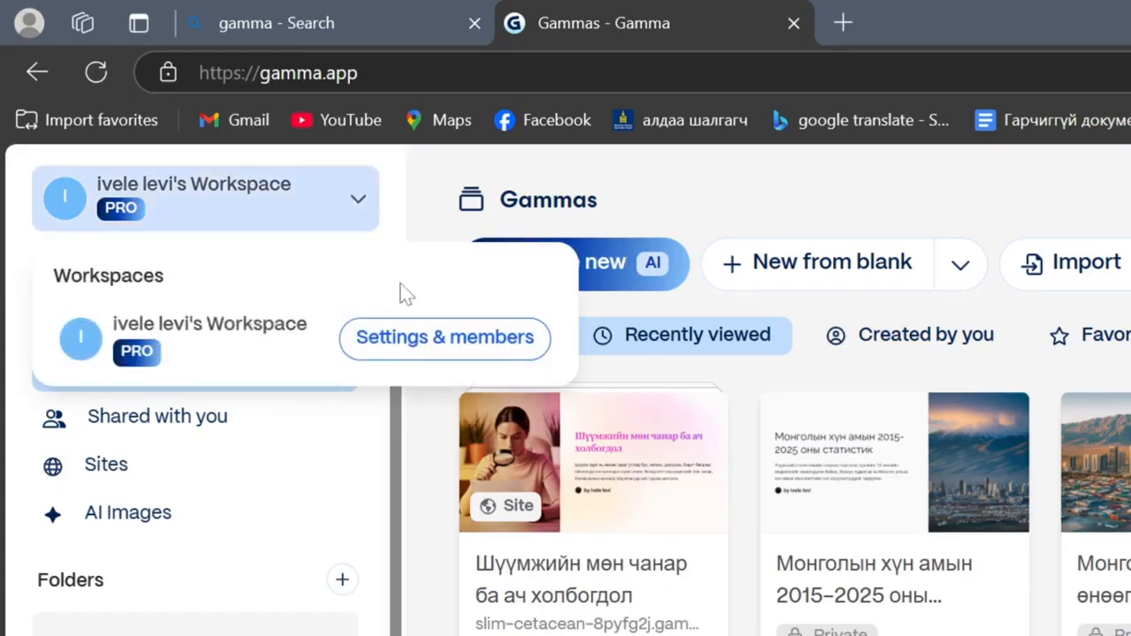
{"action": "left_click", "coordinate": [422, 361]}
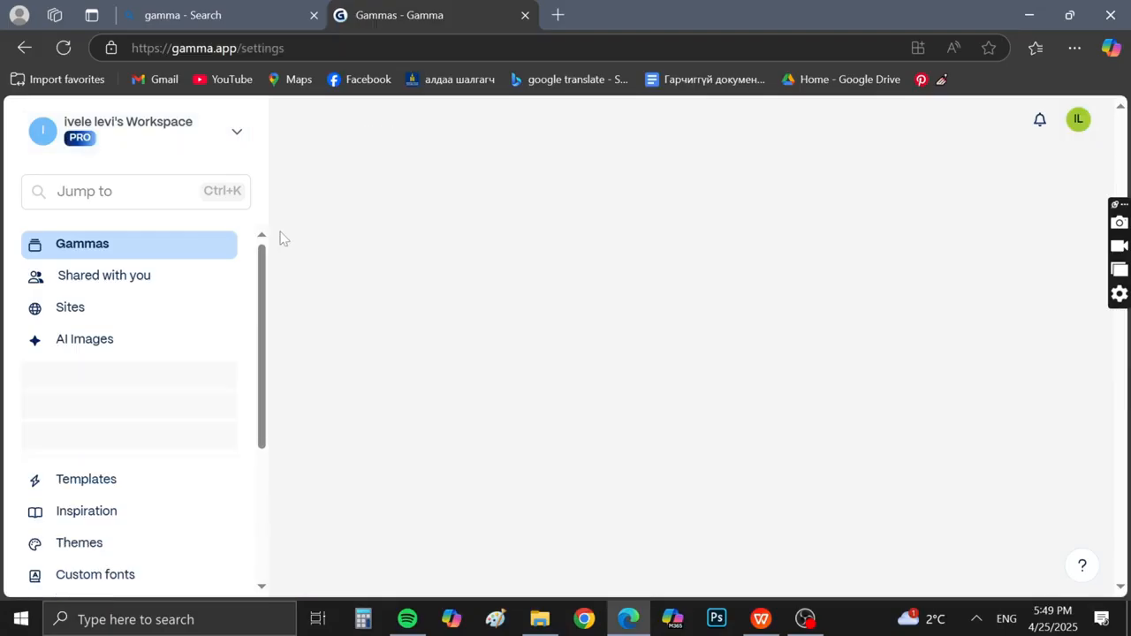
{"action": "scroll", "coordinate": [517, 345], "scroll_direction": "down", "scroll_amount": 5}
{"action": "scroll", "coordinate": [518, 345], "scroll_direction": "up", "scroll_amount": 5}
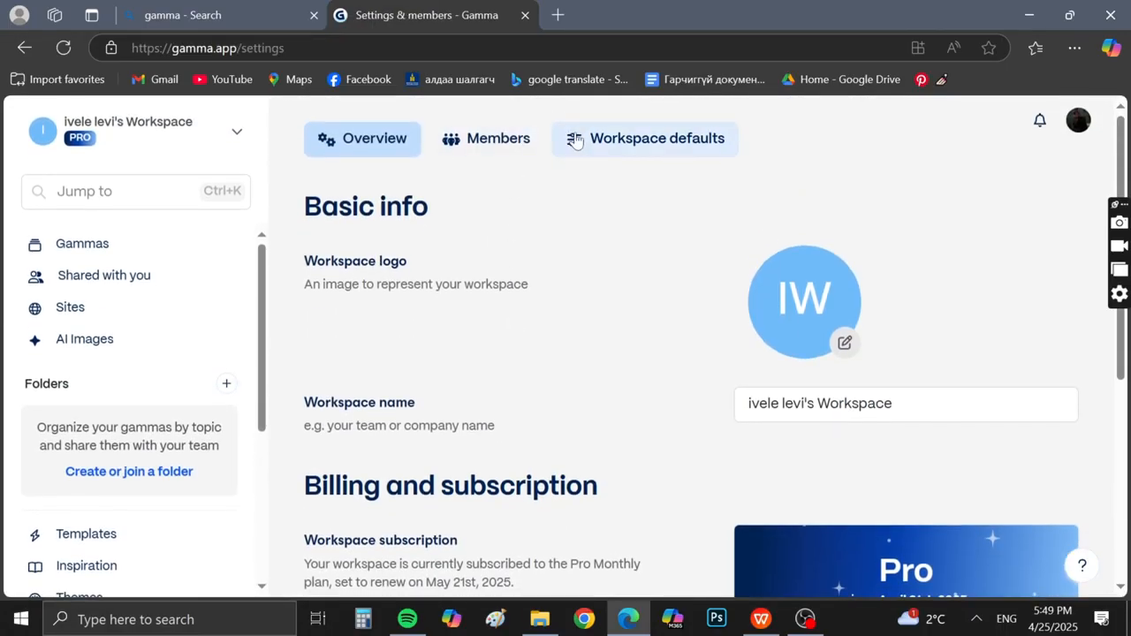
{"action": "left_click", "coordinate": [575, 142]}
{"action": "left_click", "coordinate": [517, 144]}
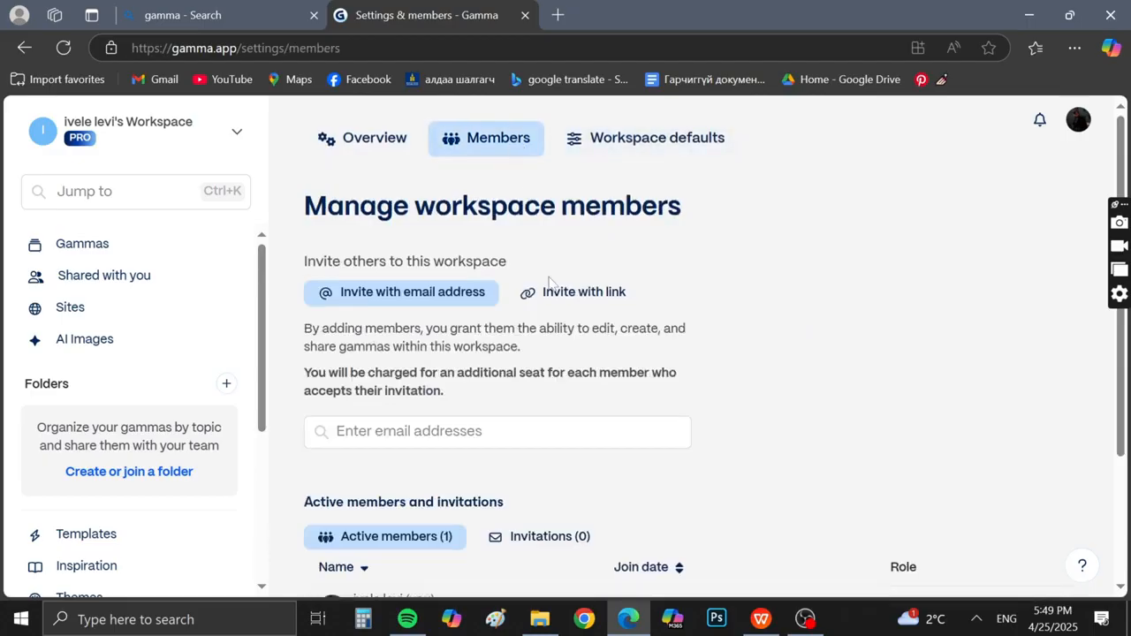
{"action": "scroll", "coordinate": [575, 393], "scroll_direction": "down", "scroll_amount": 3}
{"action": "scroll", "coordinate": [575, 397], "scroll_direction": "up", "scroll_amount": 3}
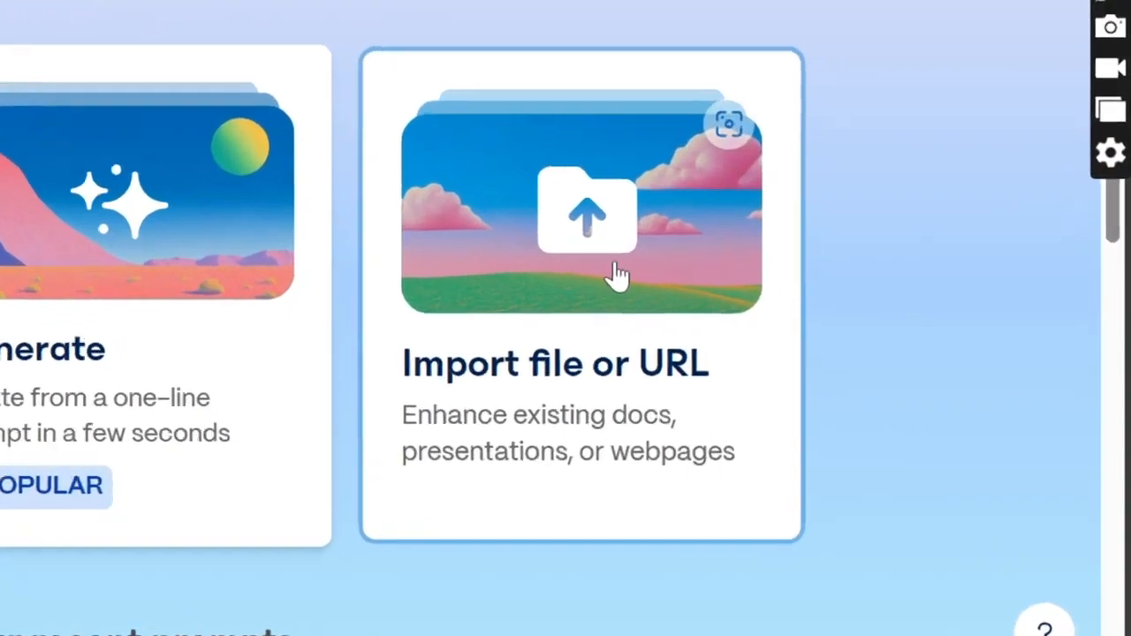
Import the file "шүүмж зассан" with AI as a presentation and continue to the prompt editor.
{"action": "left_click", "coordinate": [804, 345]}
{"action": "scroll", "coordinate": [424, 384], "scroll_direction": "down", "scroll_amount": 1}
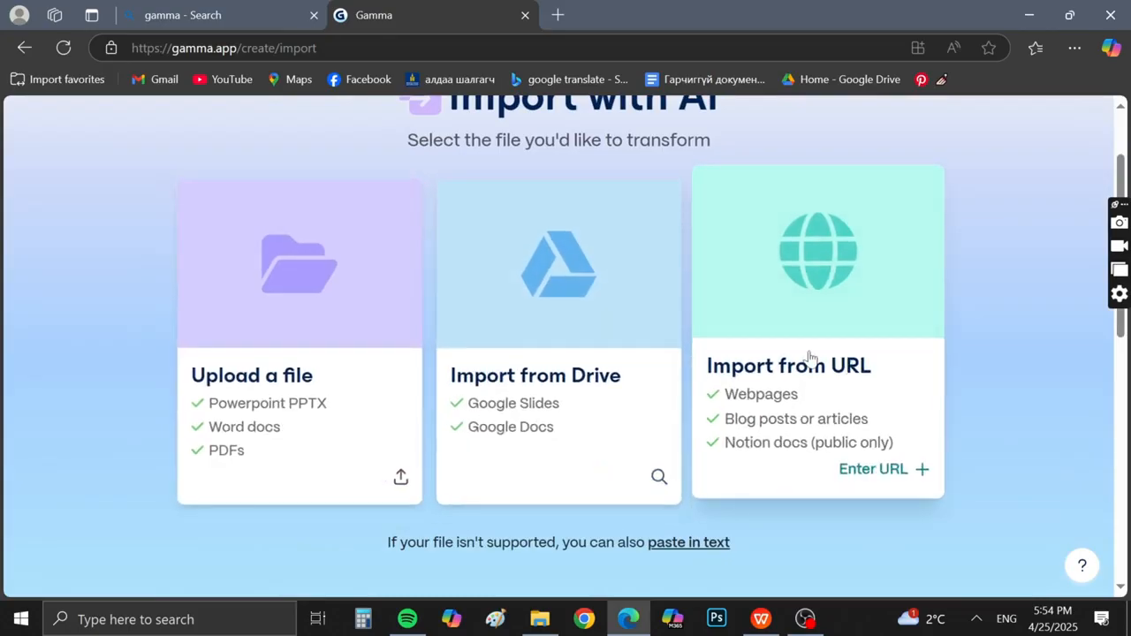
{"action": "left_click", "coordinate": [312, 371]}
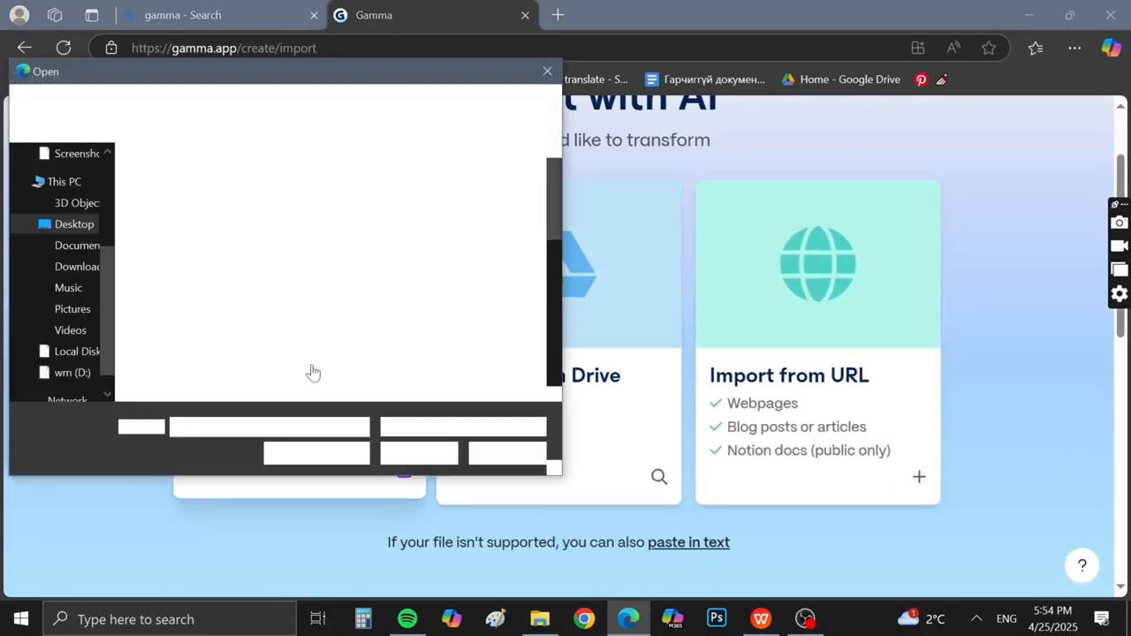
{"action": "left_click", "coordinate": [232, 345]}
{"action": "left_click", "coordinate": [419, 454]}
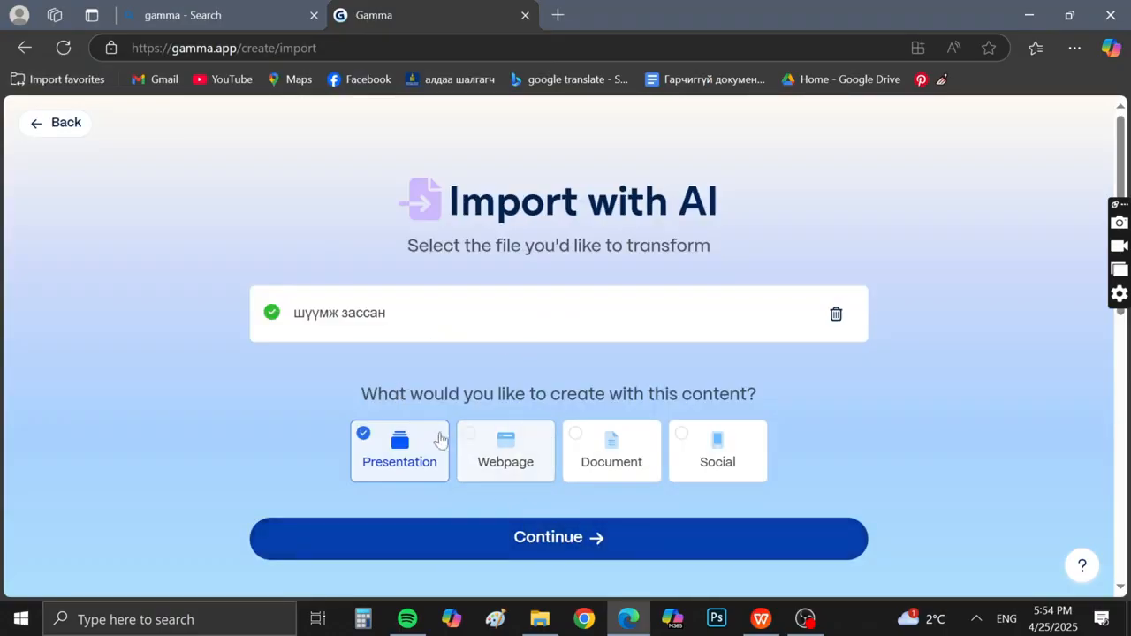
{"action": "left_click", "coordinate": [669, 529]}
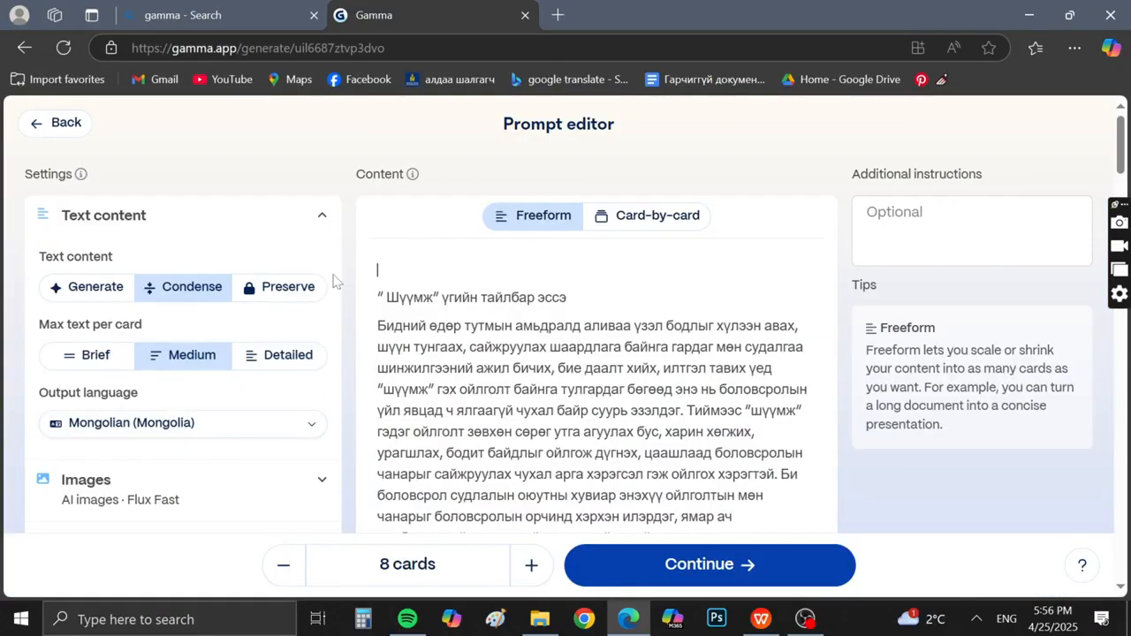
Go past the prompt settings, choose the light theme with serif headings and pale purple boxes, and generate the presentation.
{"action": "scroll", "coordinate": [333, 281], "scroll_direction": "down", "scroll_amount": 15}
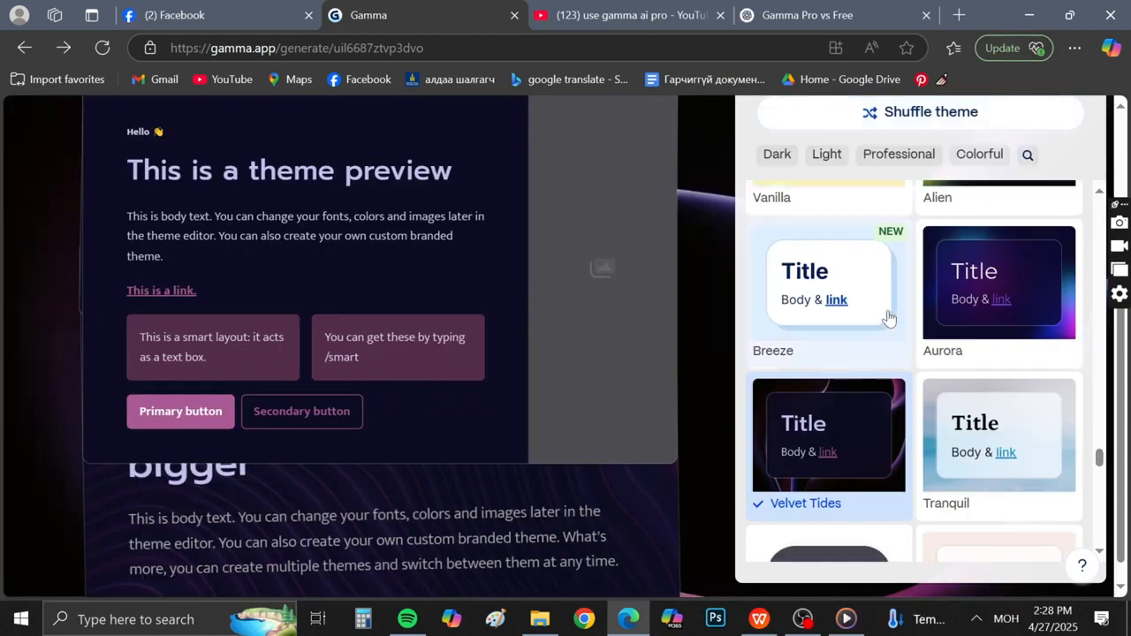
{"action": "scroll", "coordinate": [884, 360], "scroll_direction": "down", "scroll_amount": 10}
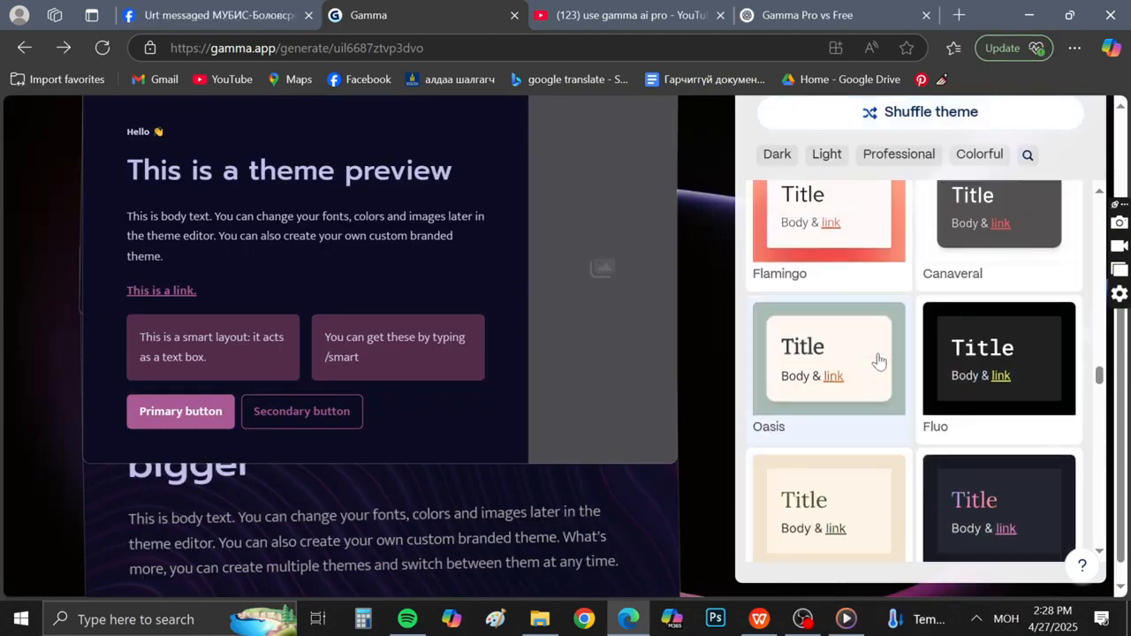
{"action": "scroll", "coordinate": [879, 360], "scroll_direction": "down", "scroll_amount": 10}
{"action": "left_click", "coordinate": [875, 450]}
{"action": "scroll", "coordinate": [901, 353], "scroll_direction": "down", "scroll_amount": 4}
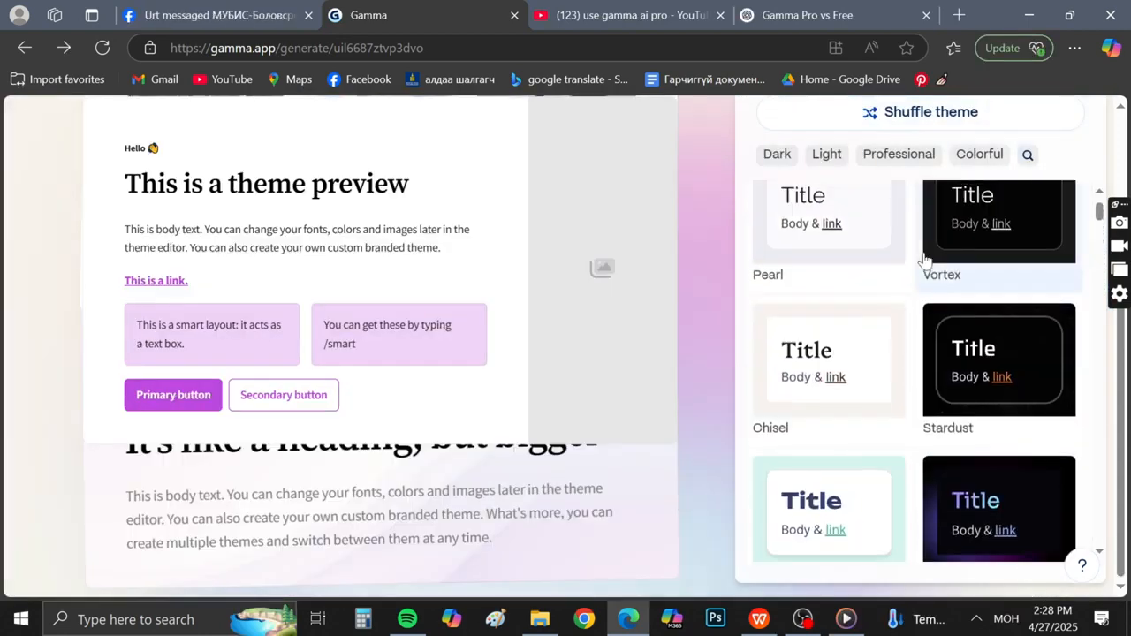
{"action": "scroll", "coordinate": [927, 252], "scroll_direction": "up", "scroll_amount": 5}
{"action": "left_click", "coordinate": [942, 234]}
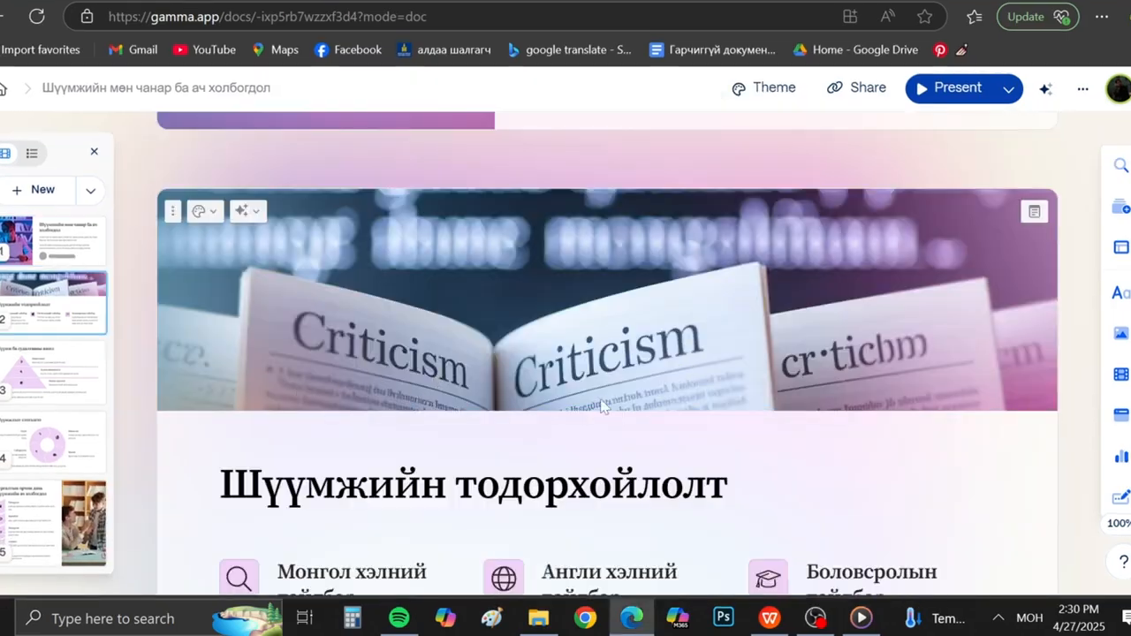
Look over the generated second card and insert a YouTube video template card below the first card.
{"action": "scroll", "coordinate": [602, 406], "scroll_direction": "down", "scroll_amount": 3}
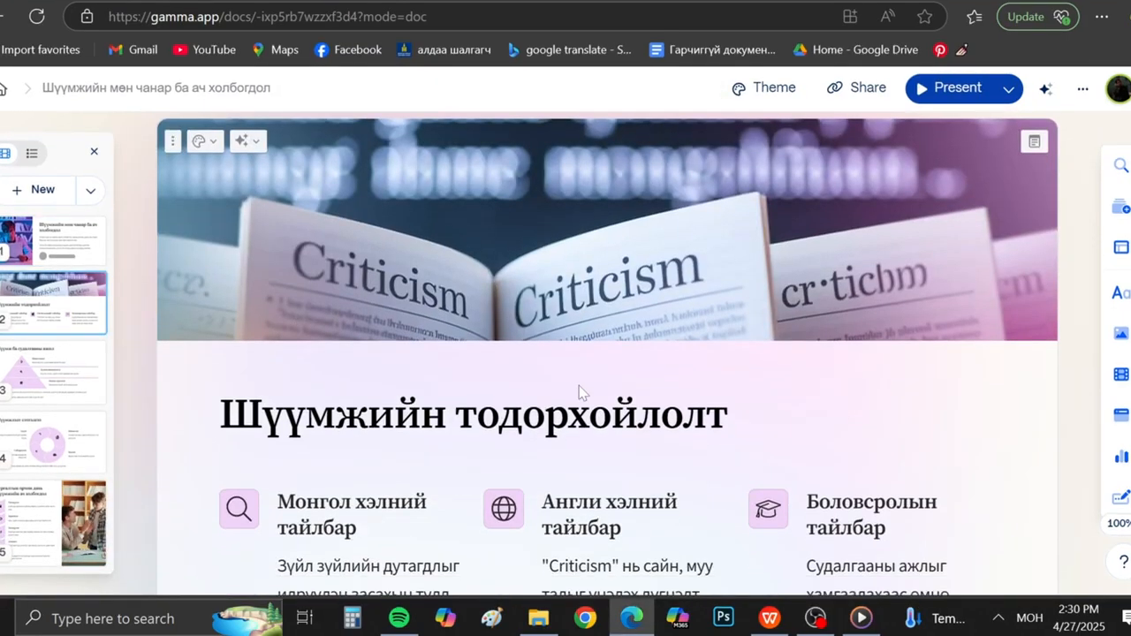
{"action": "scroll", "coordinate": [602, 405], "scroll_direction": "up", "scroll_amount": 2}
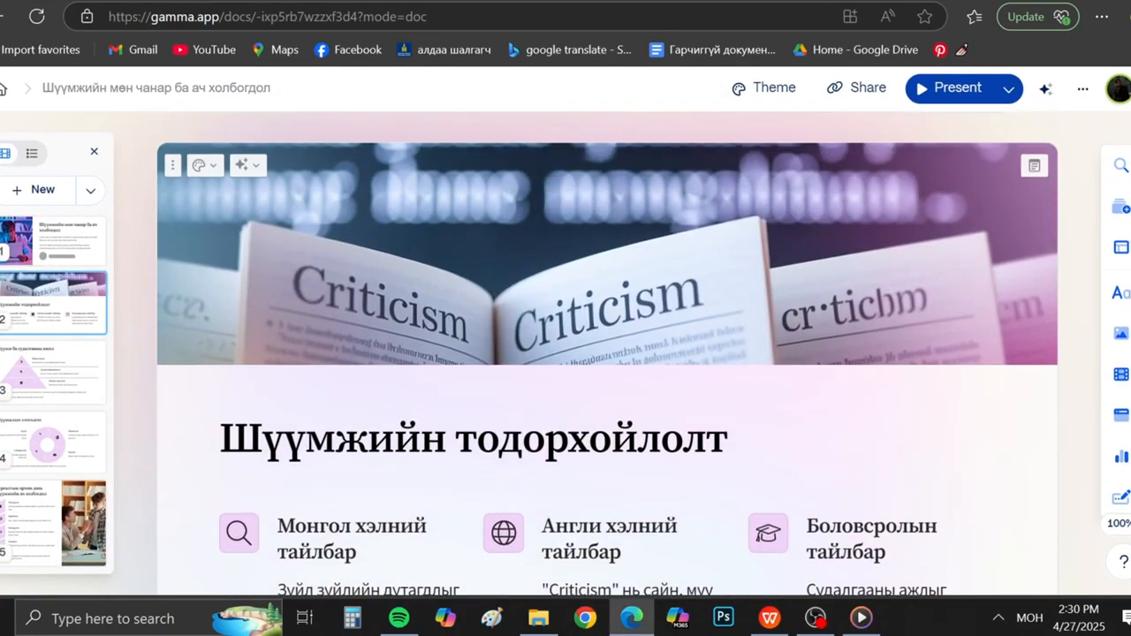
{"action": "left_click", "coordinate": [36, 246]}
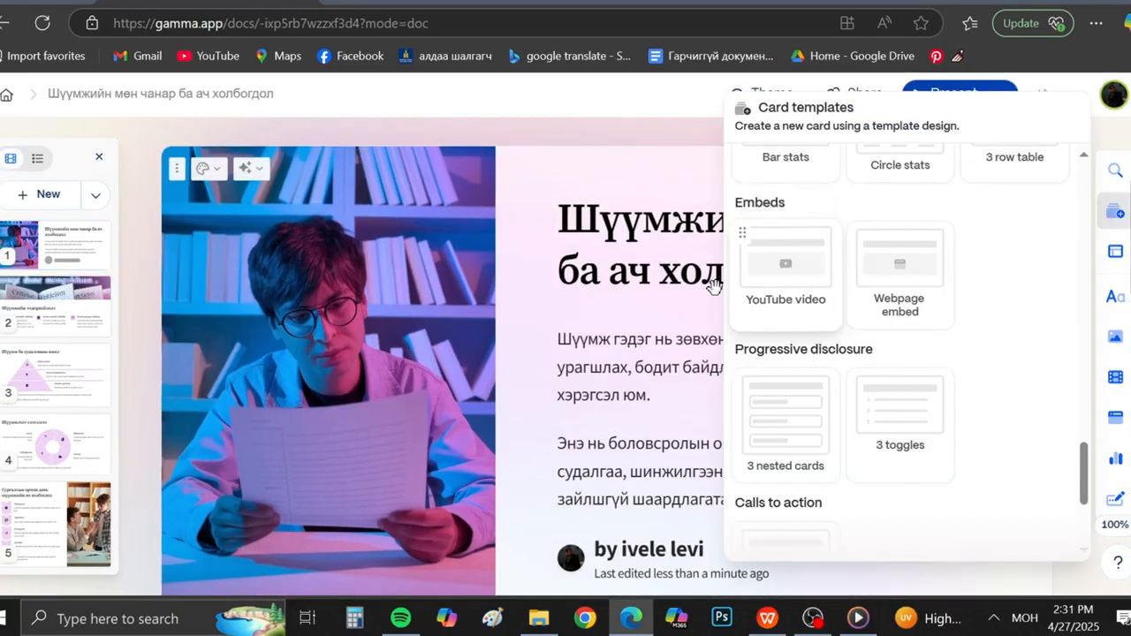
{"action": "left_click_drag", "start_coordinate": [714, 286], "coordinate": [699, 540]}
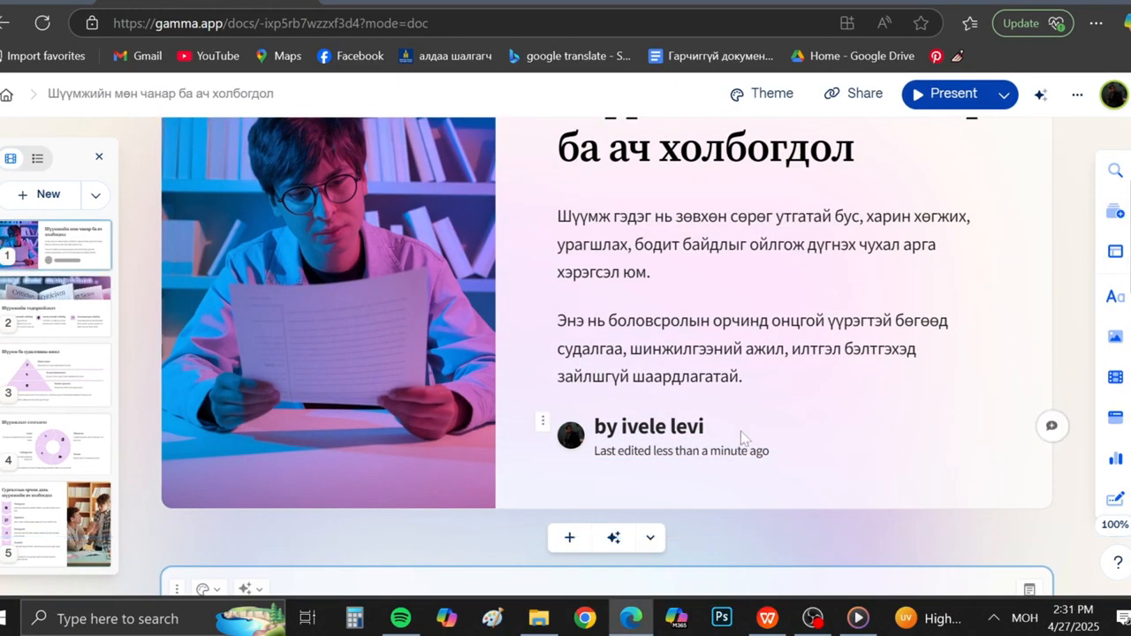
Examine the available video, embed and form sources for the new card's media, keeping YouTube videos selected.
{"action": "left_click", "coordinate": [938, 153]}
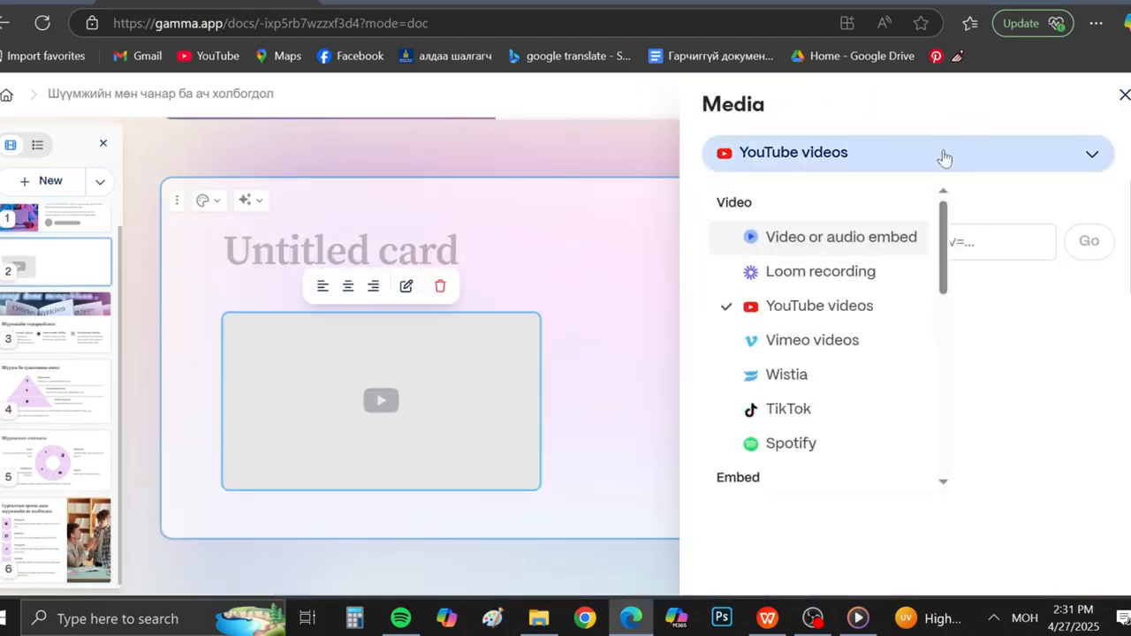
{"action": "scroll", "coordinate": [843, 384], "scroll_direction": "down", "scroll_amount": 5}
{"action": "scroll", "coordinate": [842, 383], "scroll_direction": "down", "scroll_amount": 3}
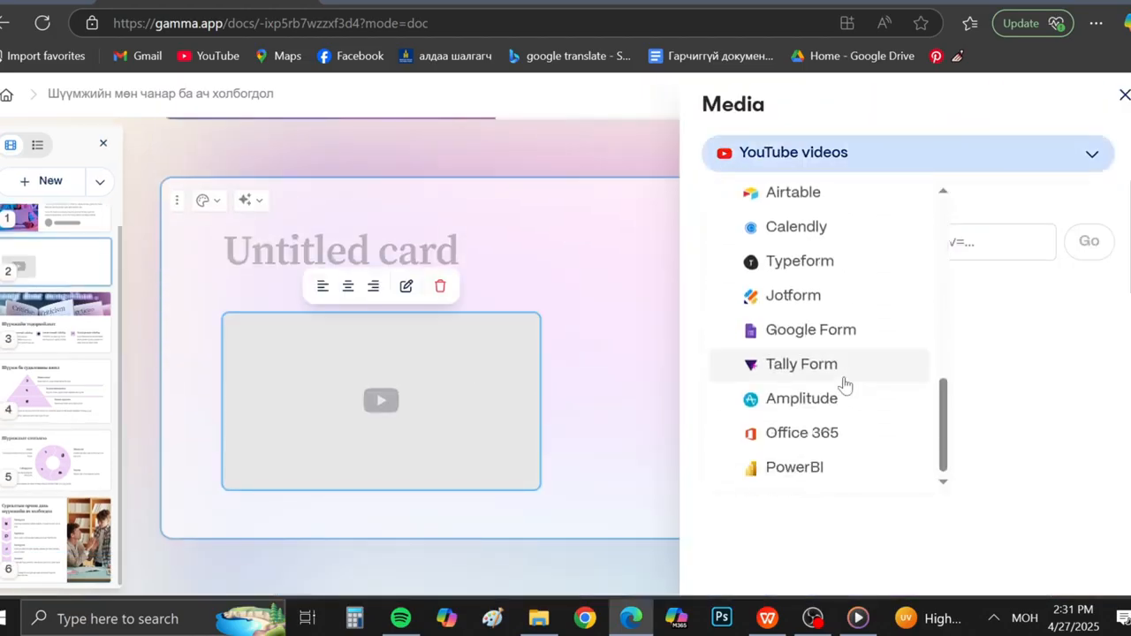
{"action": "left_click", "coordinate": [1045, 220]}
Copy the link of the YouTube video "The Best Way to Accept Constructive Criticism | Brian Tracy" and embed it in the untitled second card.
{"action": "left_click", "coordinate": [408, 259]}
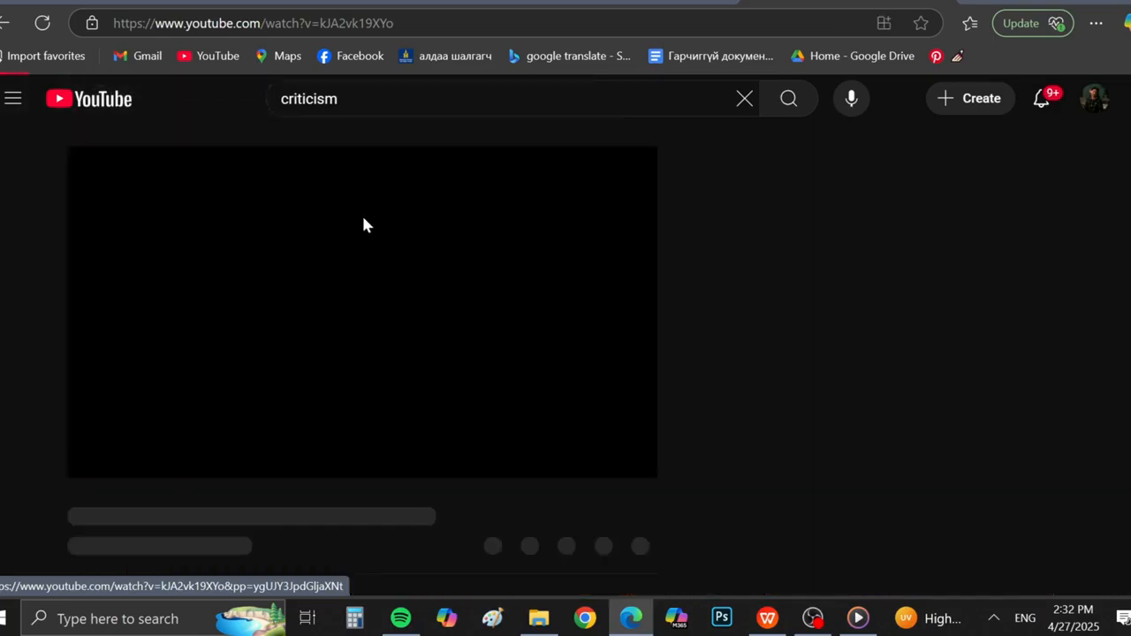
{"action": "left_click", "coordinate": [530, 23]}
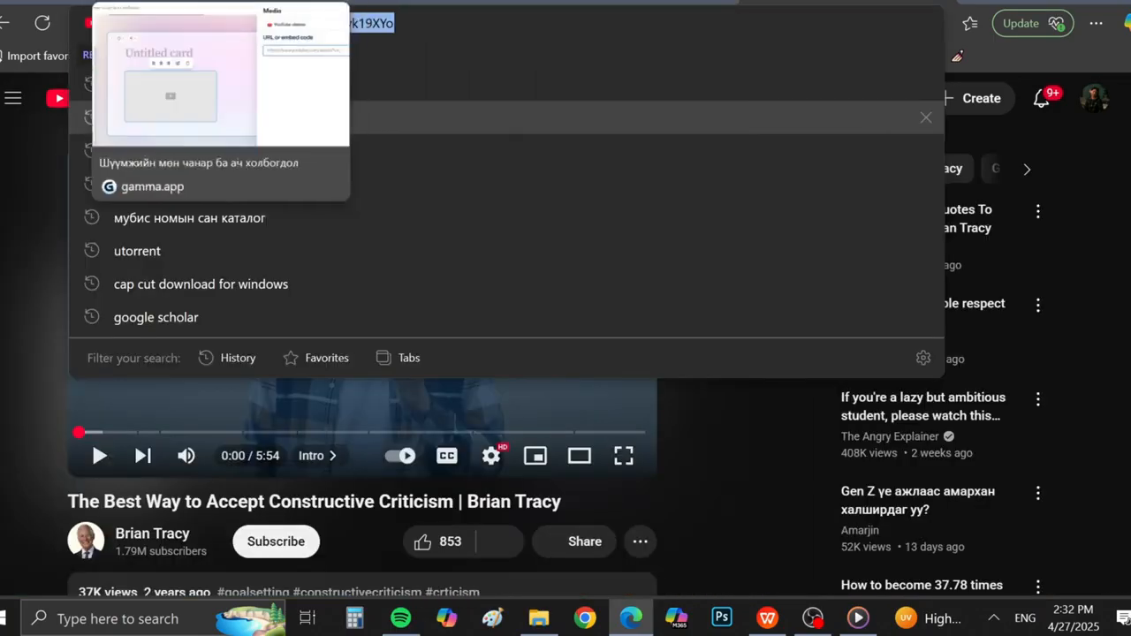
{"action": "left_click", "coordinate": [207, 3]}
{"action": "left_click", "coordinate": [1092, 241]}
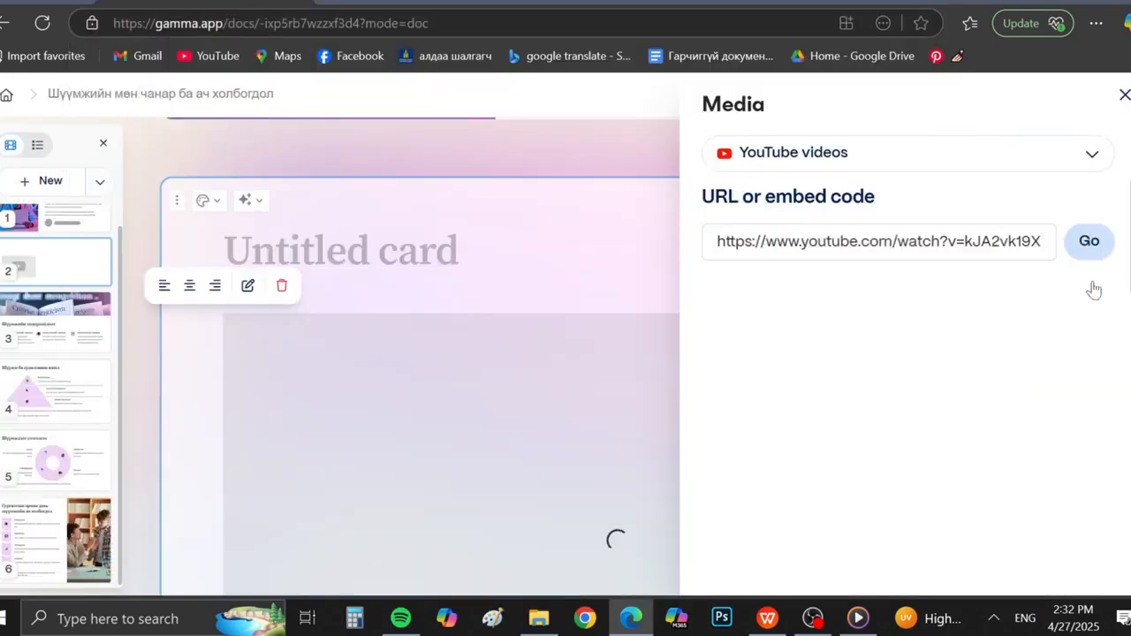
{"action": "scroll", "coordinate": [961, 472], "scroll_direction": "down", "scroll_amount": 5}
{"action": "scroll", "coordinate": [961, 472], "scroll_direction": "down", "scroll_amount": 5}
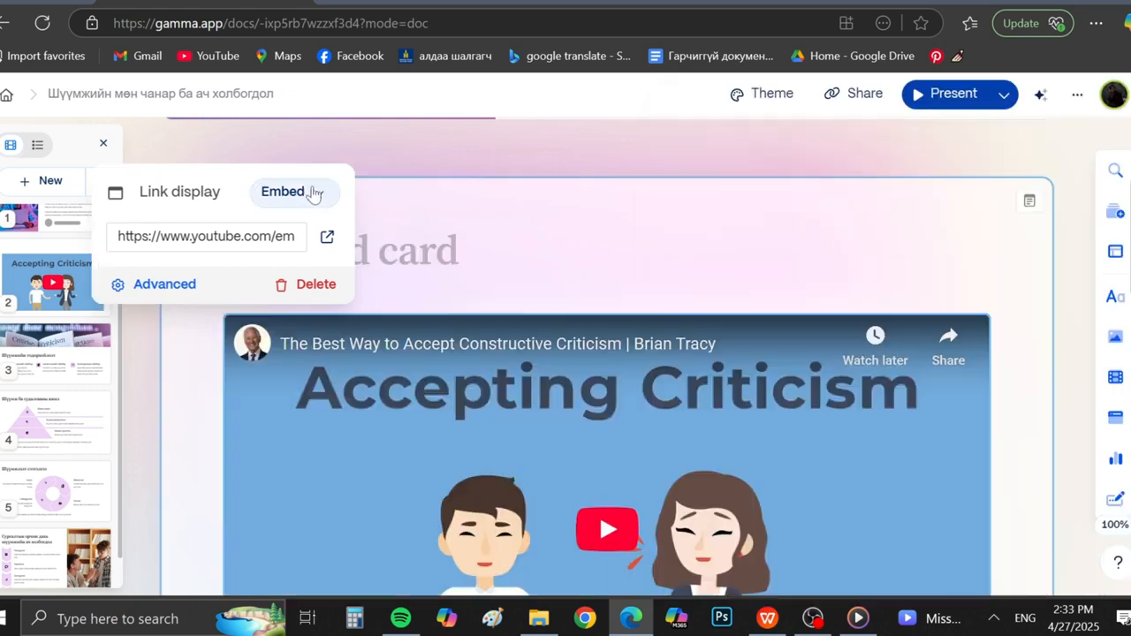
Try the Preview link display for the embedded video and switch it back to Embed.
{"action": "left_click", "coordinate": [314, 194]}
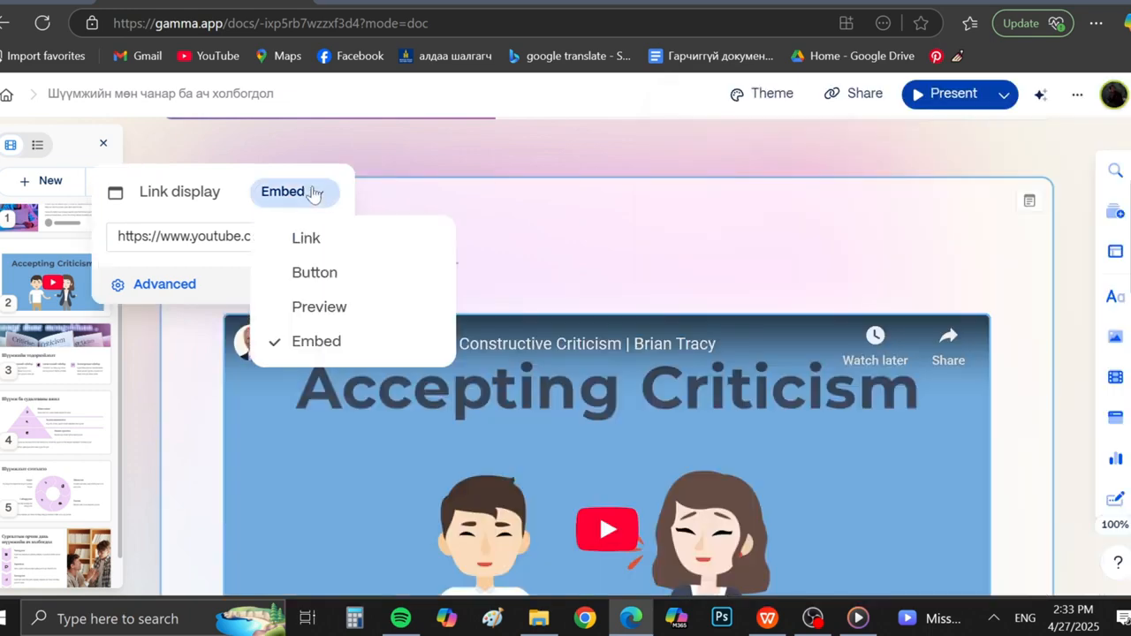
{"action": "left_click", "coordinate": [319, 308]}
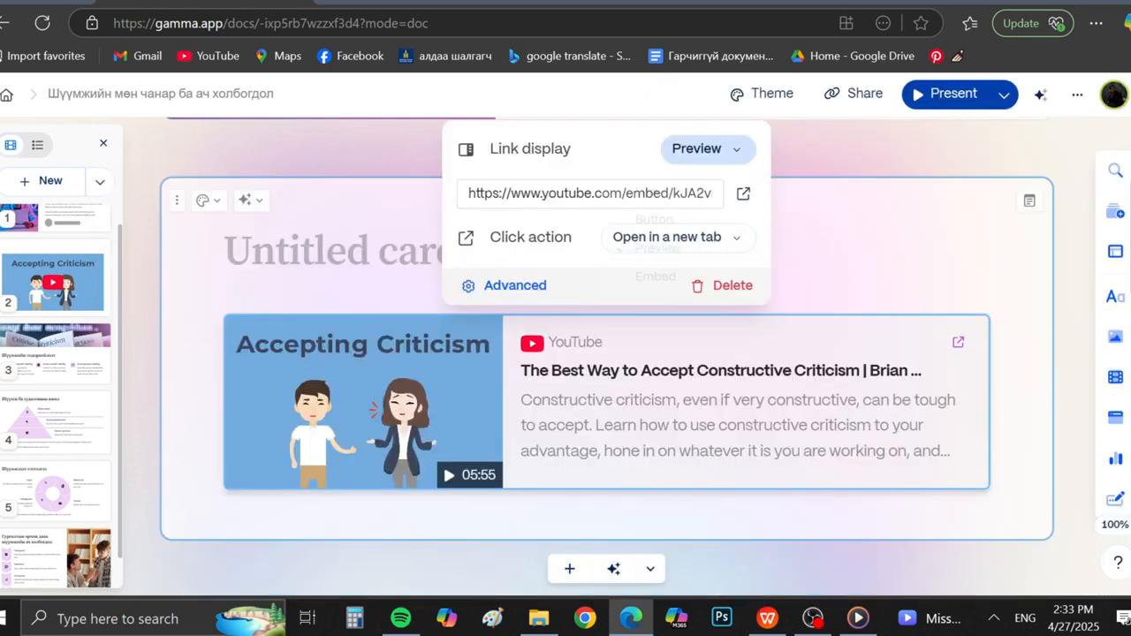
{"action": "left_click", "coordinate": [702, 150]}
{"action": "left_click", "coordinate": [722, 297]}
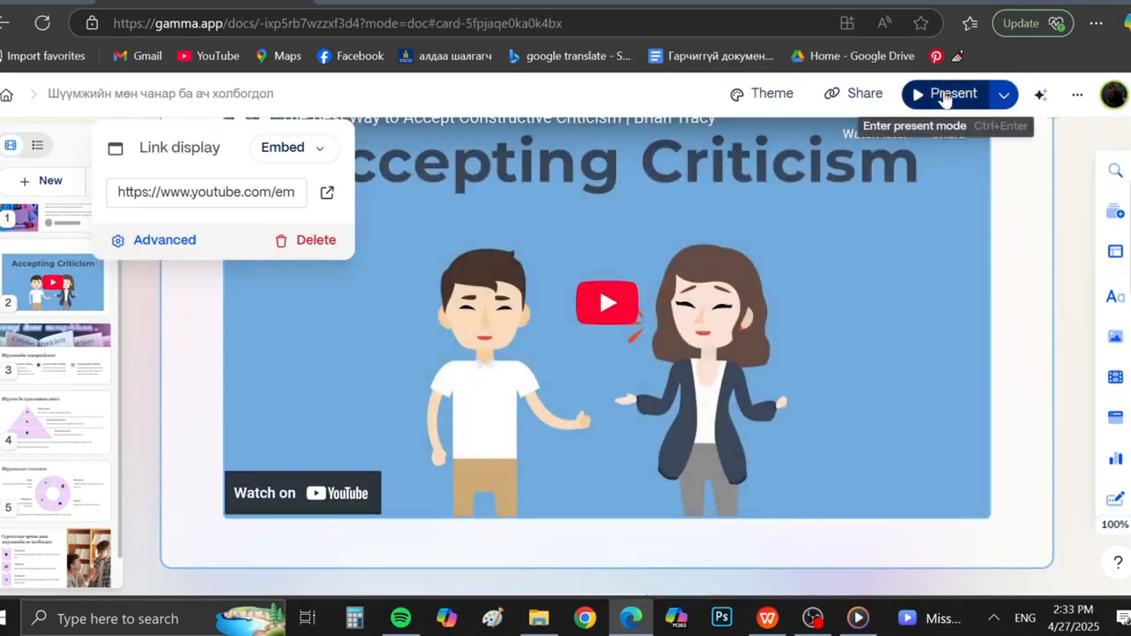
Present the deck in the current tab, go from the title card to the video card and play the embedded video.
{"action": "left_click", "coordinate": [944, 96]}
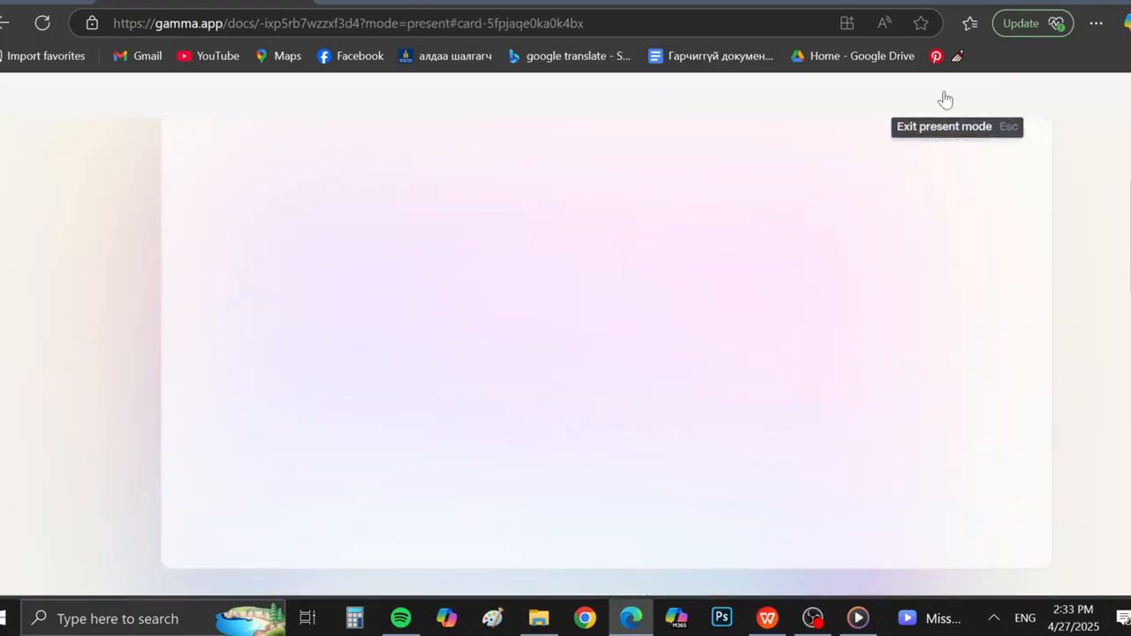
{"action": "key", "text": "Right"}
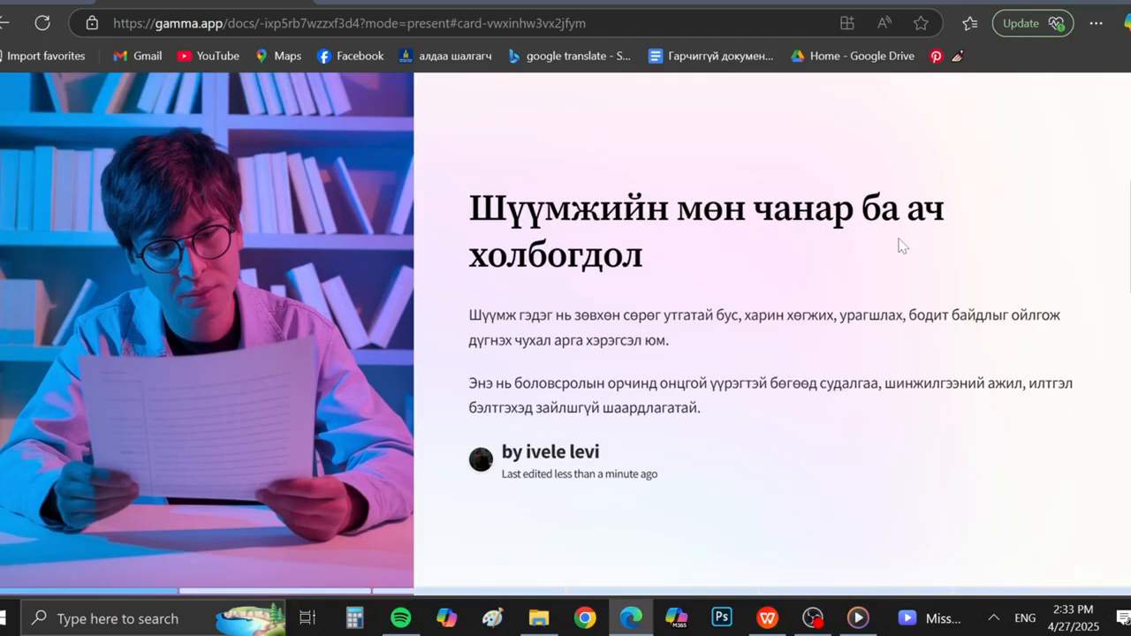
{"action": "key", "text": "Right"}
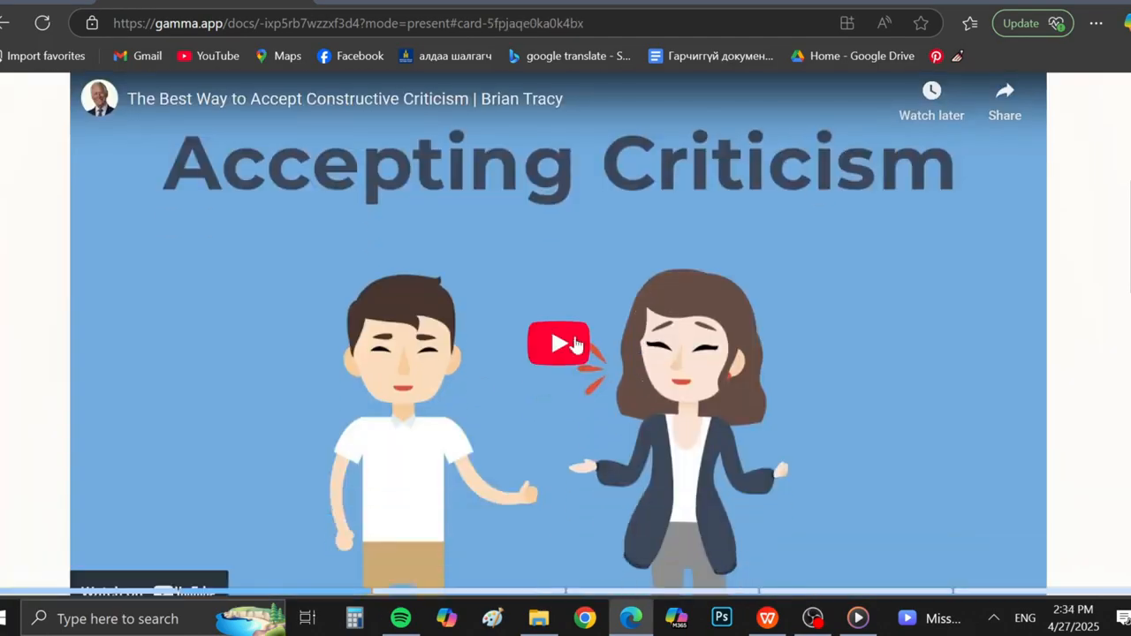
{"action": "left_click", "coordinate": [575, 343]}
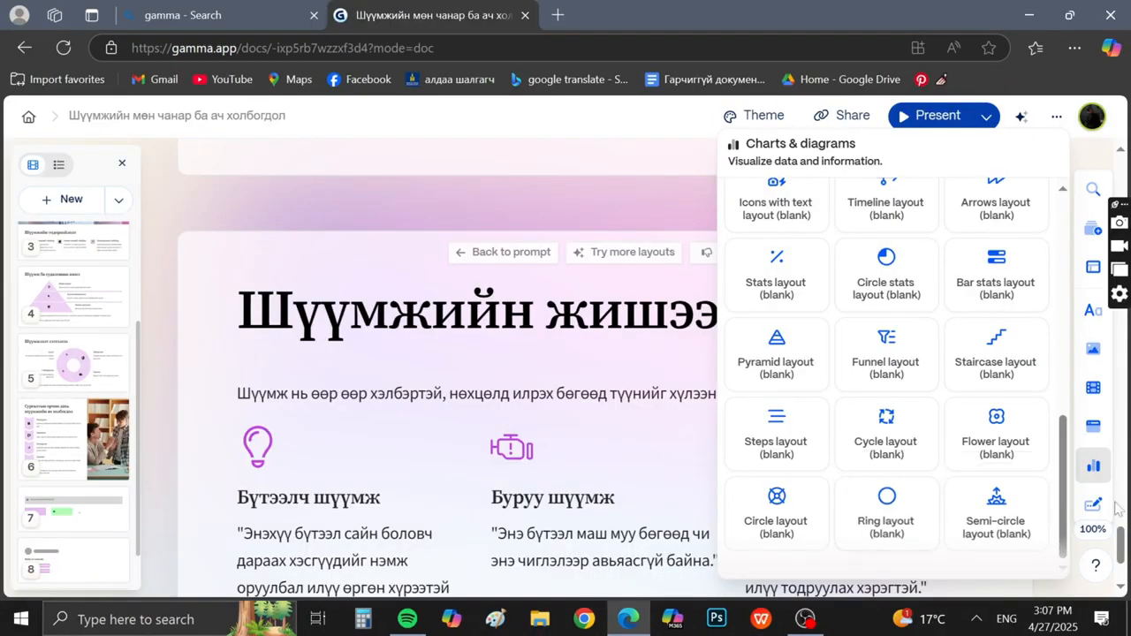
Insert a Google Form embed below the "Шүүмжийн жишээ" card and link it to the "Боловсролын эрх зүй" form's URL.
{"action": "left_click", "coordinate": [1093, 503]}
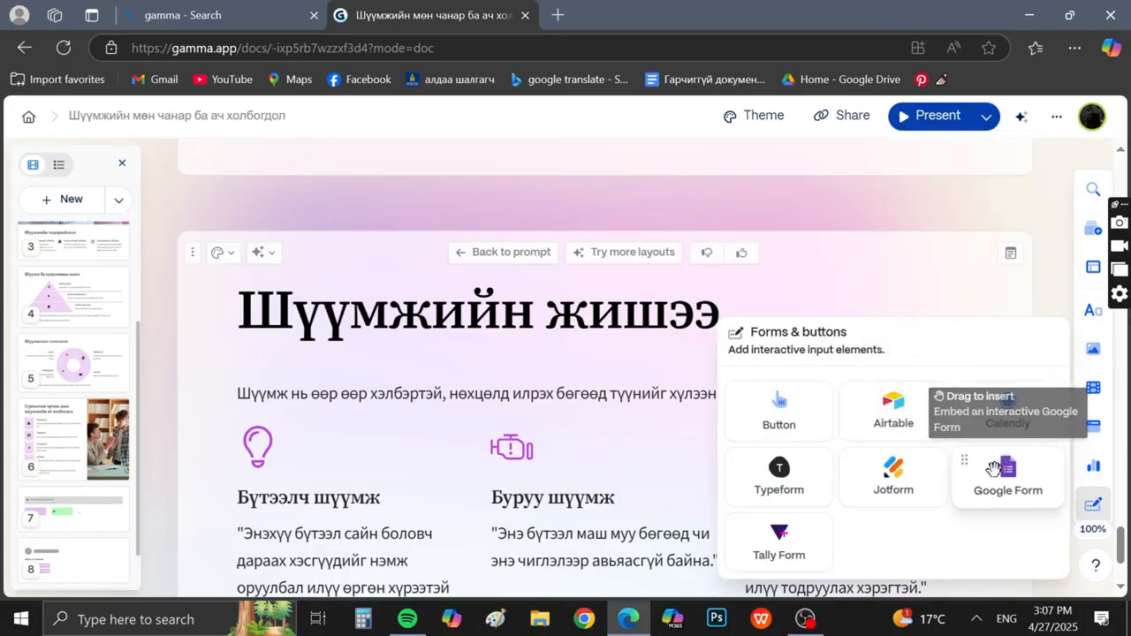
{"action": "left_click_drag", "start_coordinate": [1006, 470], "coordinate": [729, 541]}
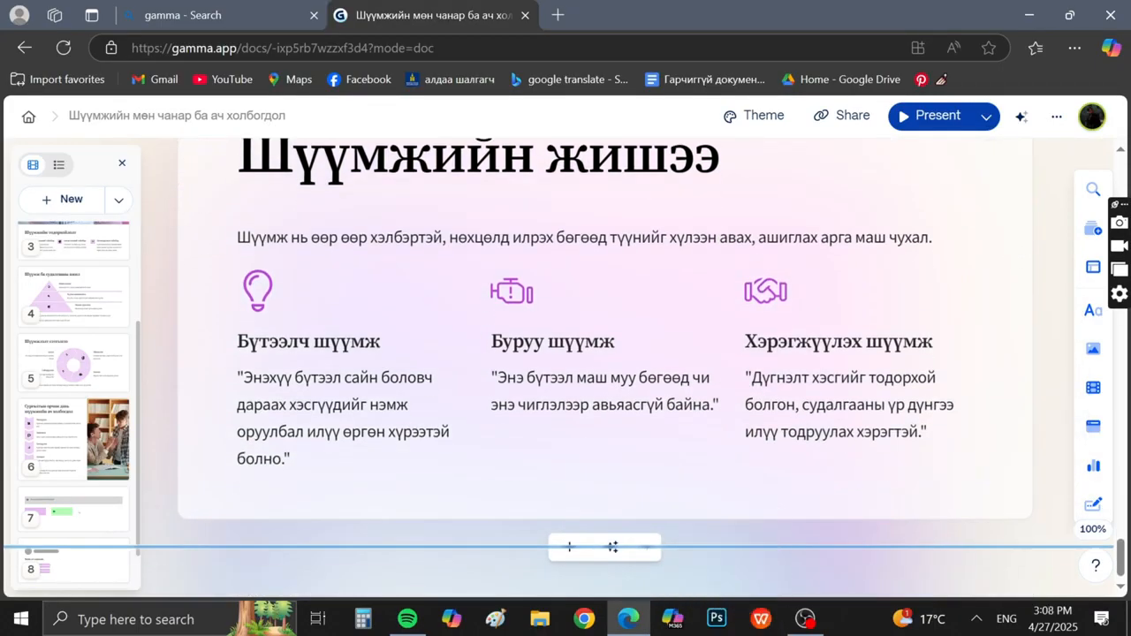
{"action": "left_click", "coordinate": [548, 49]}
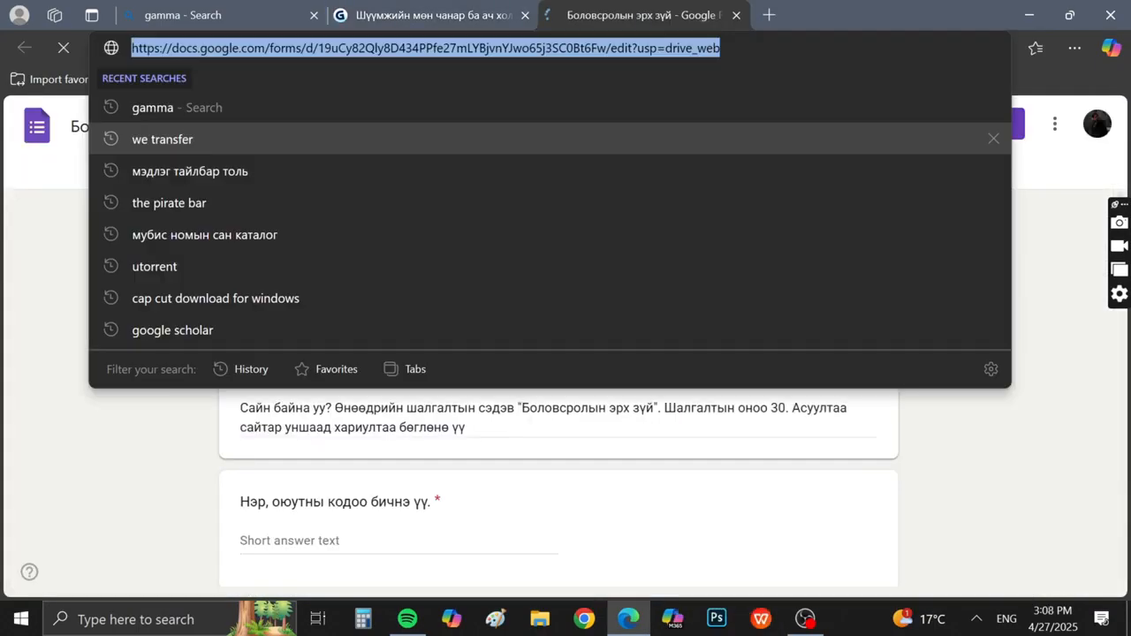
{"action": "left_click", "coordinate": [464, 5]}
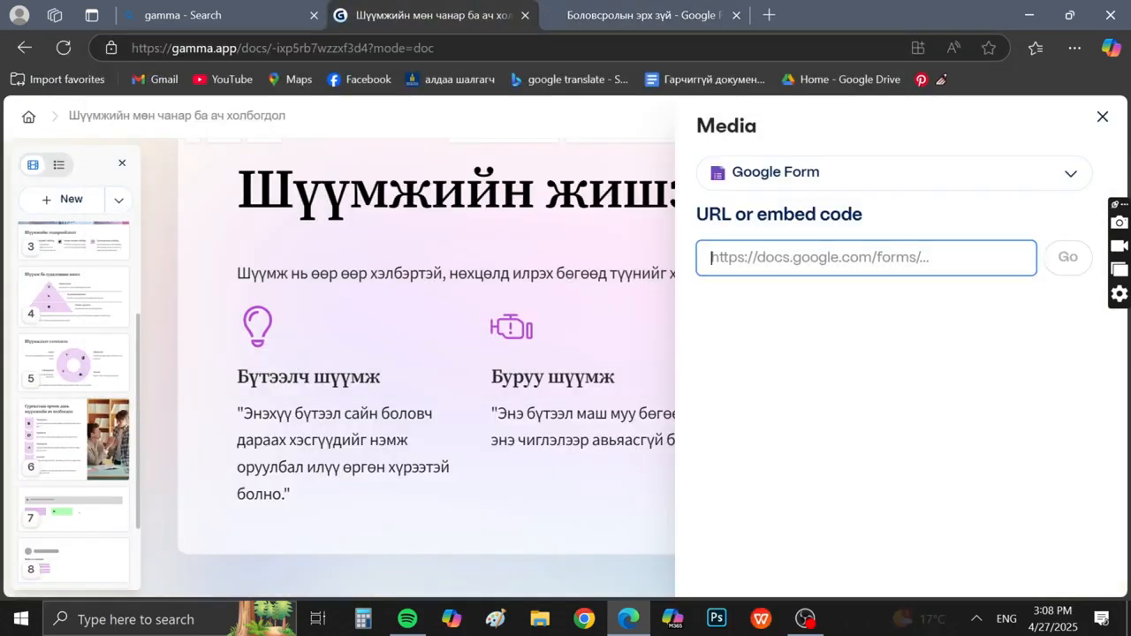
{"action": "left_click", "coordinate": [1066, 257]}
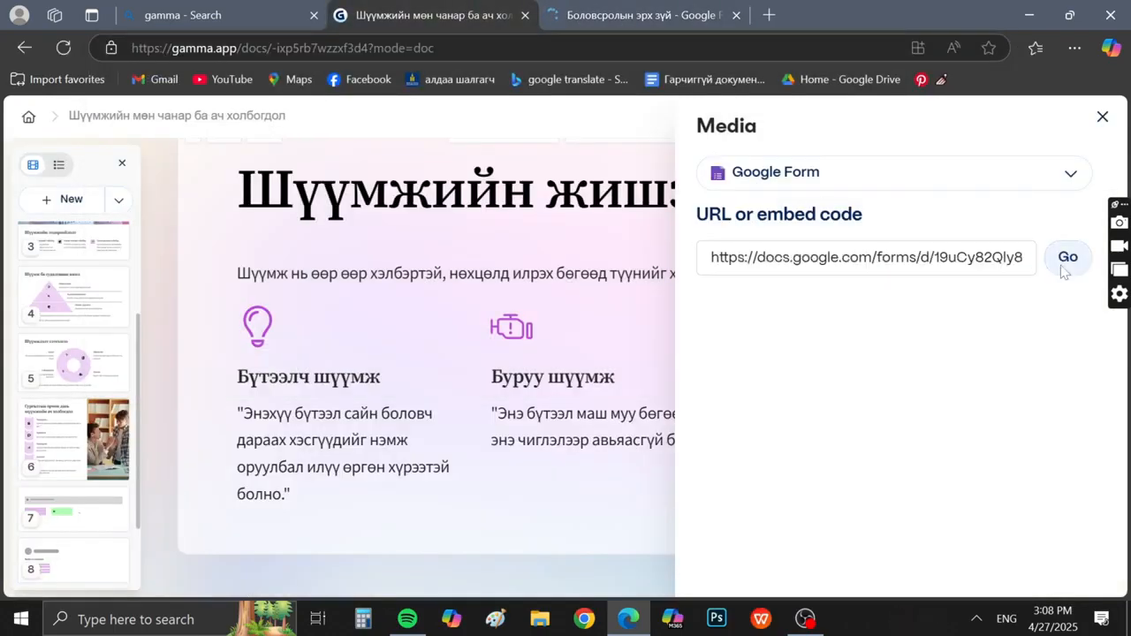
Examine the presentation's analytics, covering the page views and the card engagement by time spent, and close them.
{"action": "scroll", "coordinate": [830, 305], "scroll_direction": "up", "scroll_amount": 10}
{"action": "left_click", "coordinate": [1056, 115]}
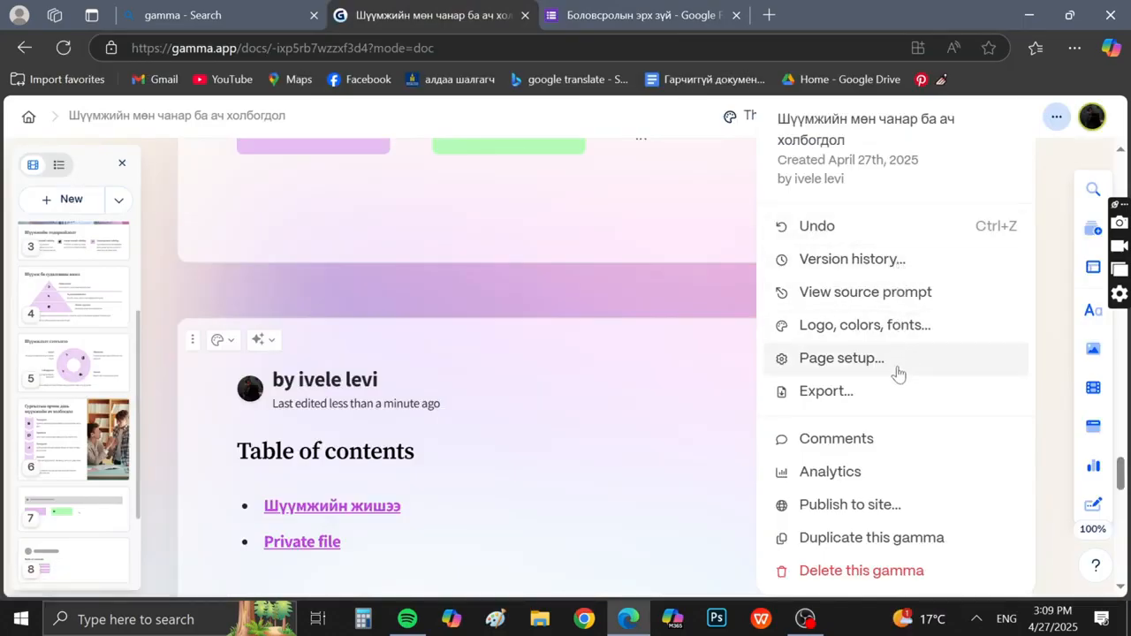
{"action": "left_click", "coordinate": [894, 489]}
{"action": "scroll", "coordinate": [624, 348], "scroll_direction": "down", "scroll_amount": 4}
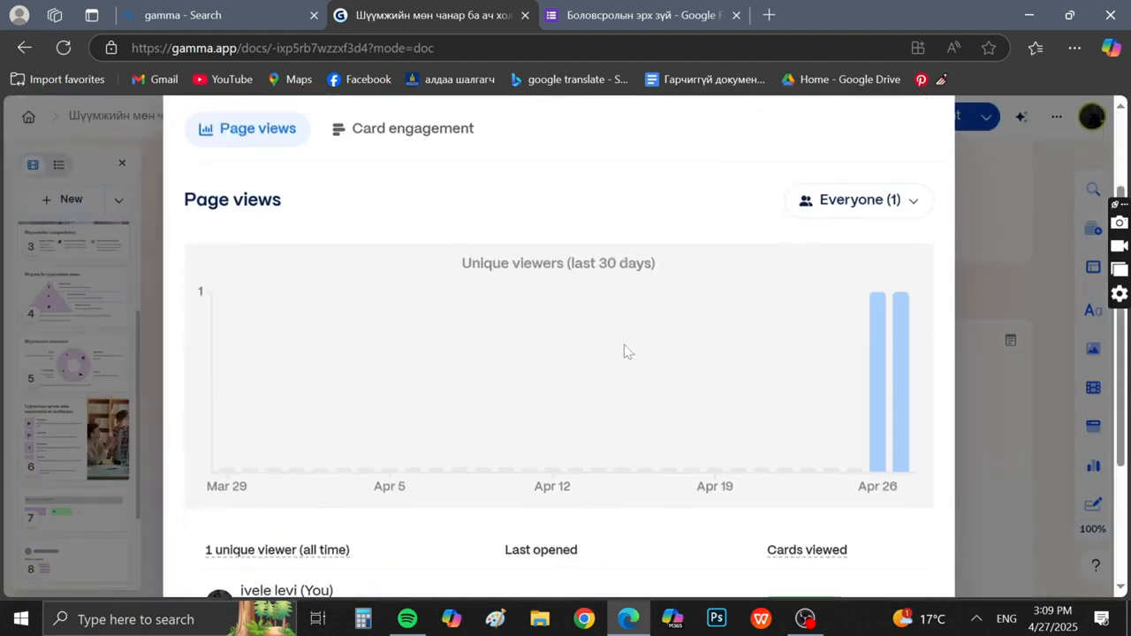
{"action": "scroll", "coordinate": [624, 351], "scroll_direction": "up", "scroll_amount": 3}
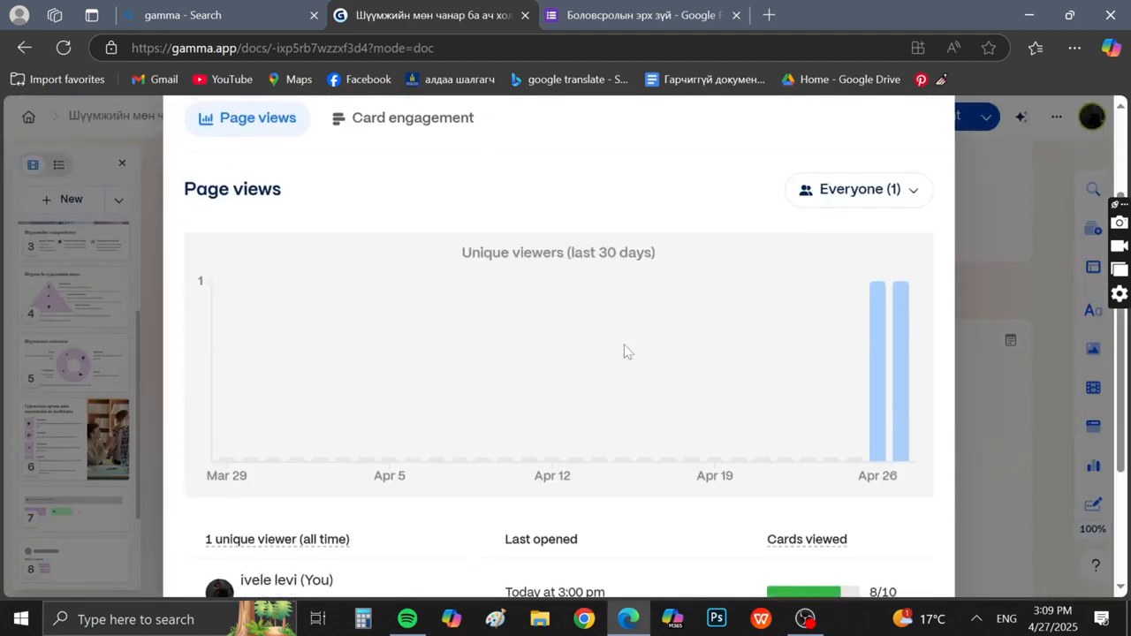
{"action": "left_click", "coordinate": [474, 213]}
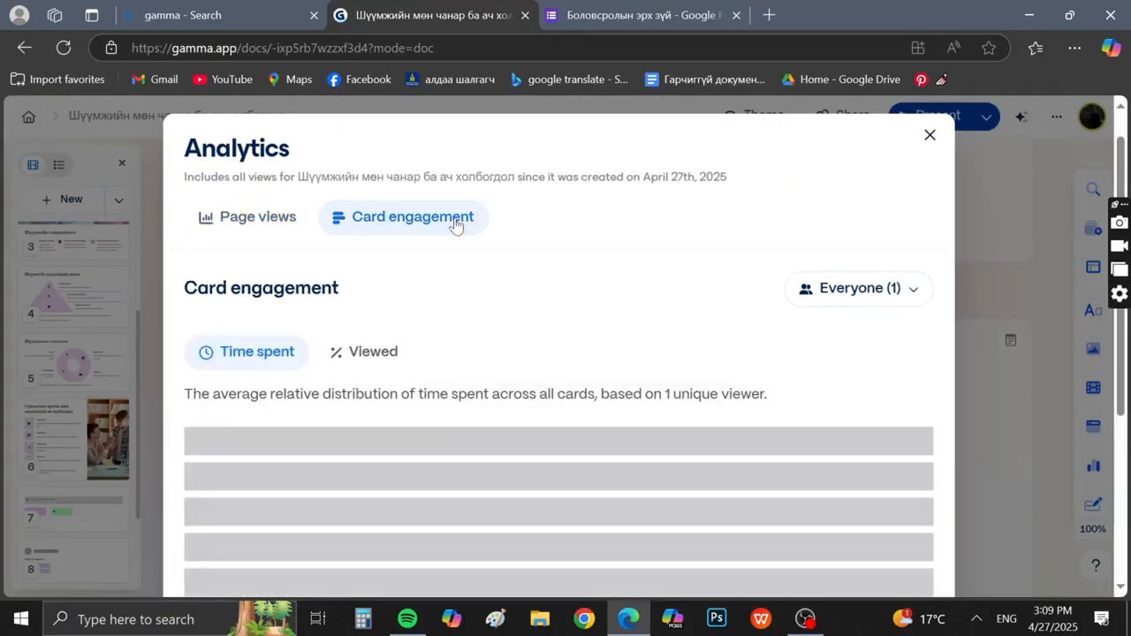
{"action": "scroll", "coordinate": [541, 323], "scroll_direction": "down", "scroll_amount": 2}
{"action": "scroll", "coordinate": [541, 323], "scroll_direction": "down", "scroll_amount": 3}
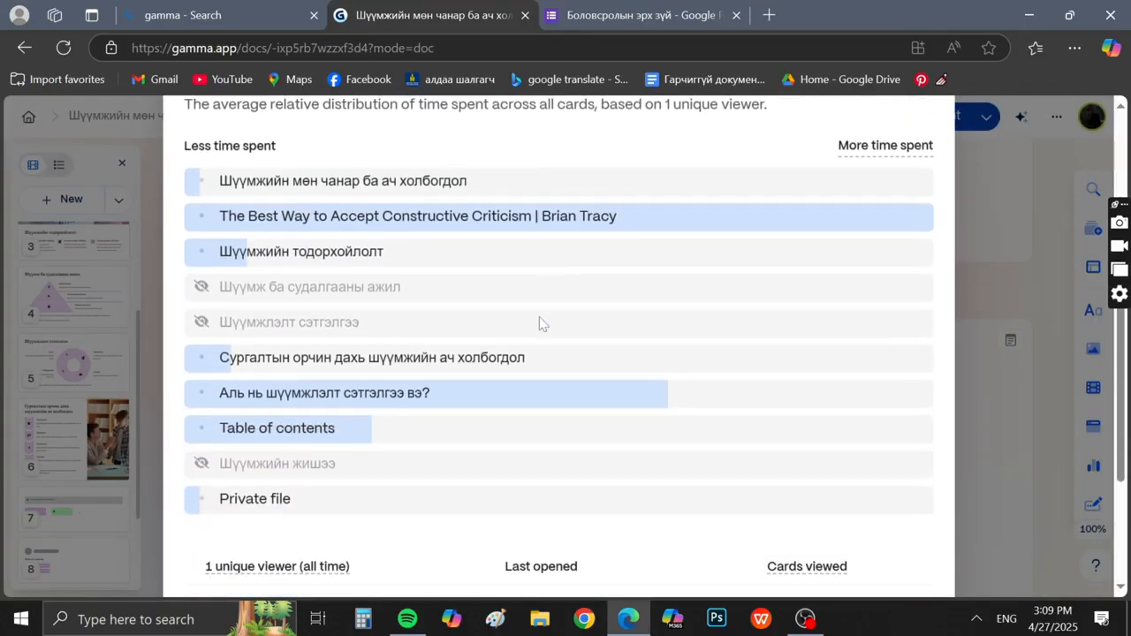
{"action": "scroll", "coordinate": [540, 324], "scroll_direction": "up", "scroll_amount": 2}
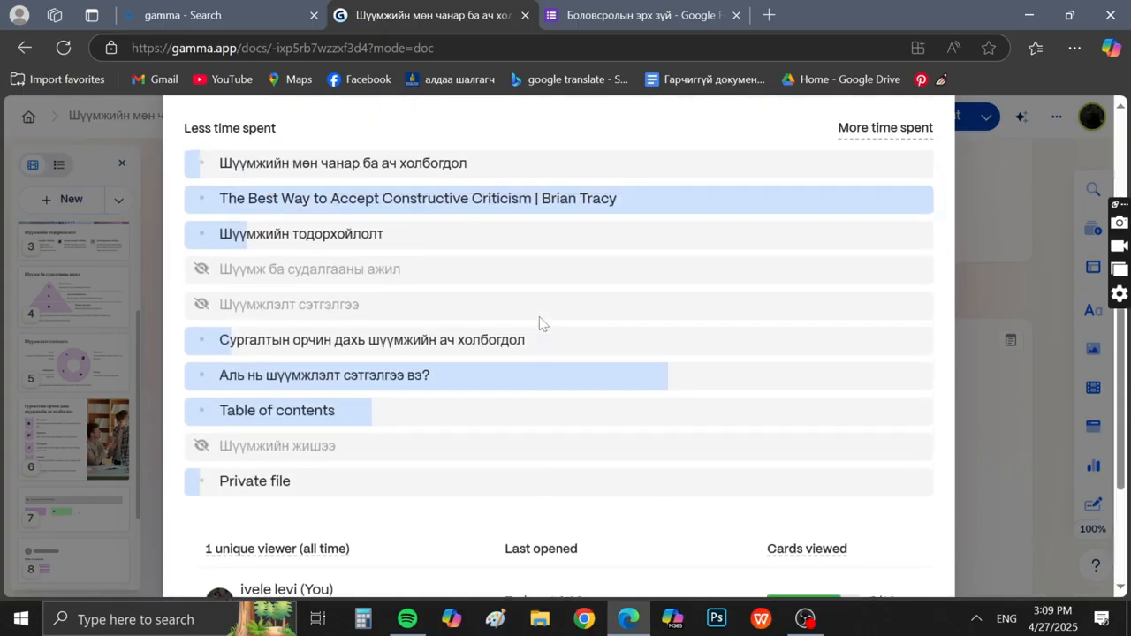
{"action": "scroll", "coordinate": [541, 324], "scroll_direction": "down", "scroll_amount": 1}
{"action": "left_click", "coordinate": [989, 121]}
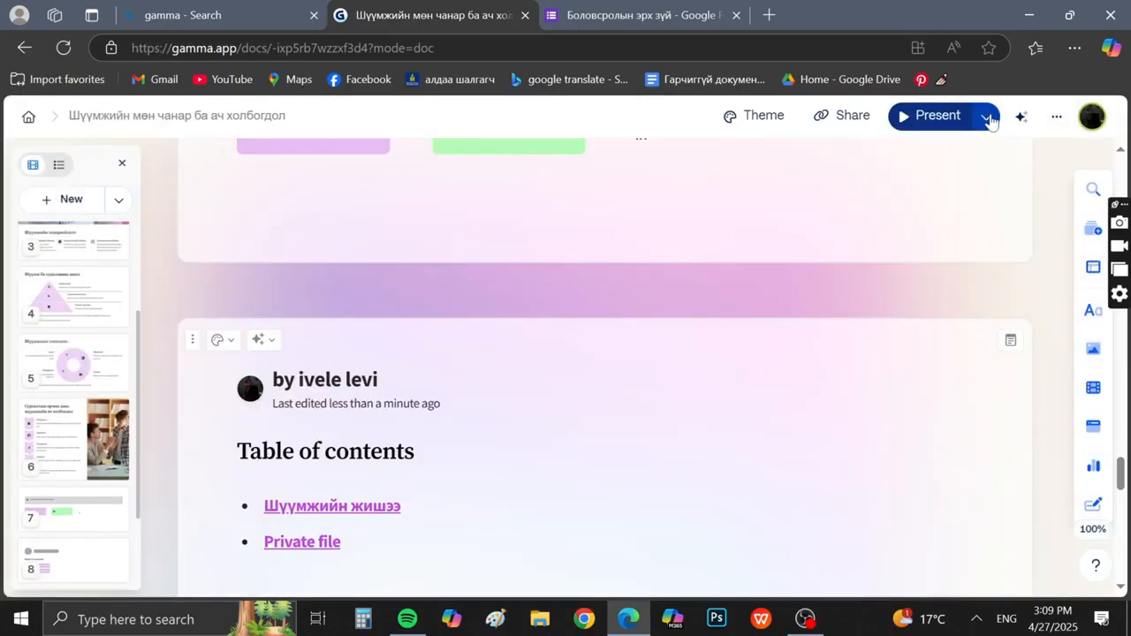
Look over the presenting options, and view the page-view analytics from the sharing dialog before closing them.
{"action": "left_click", "coordinate": [988, 118]}
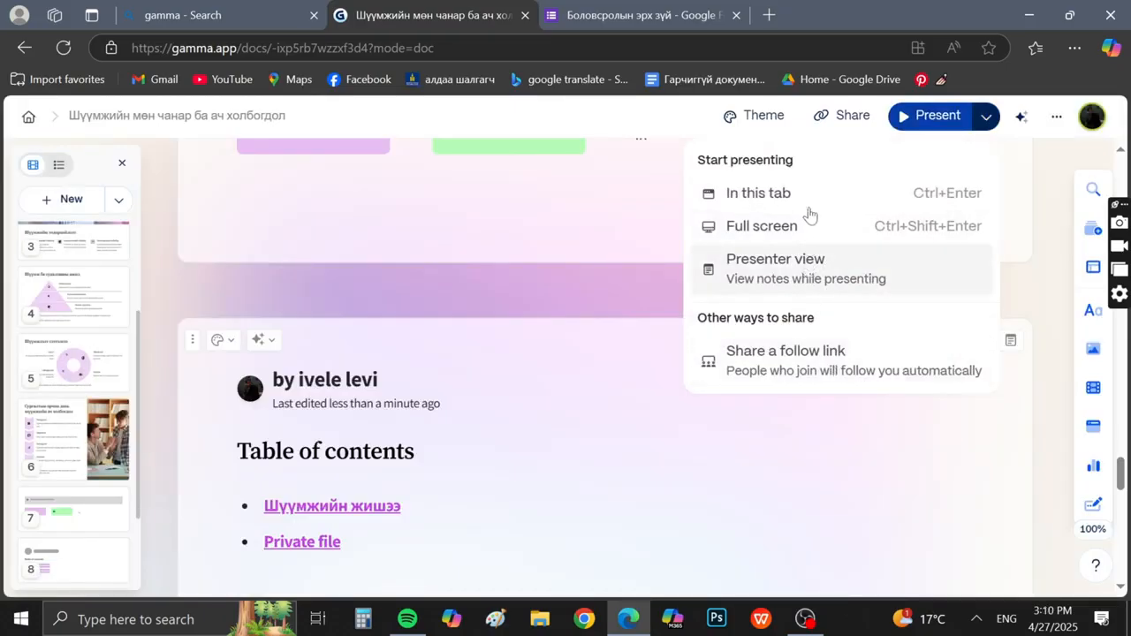
{"action": "left_click", "coordinate": [823, 116]}
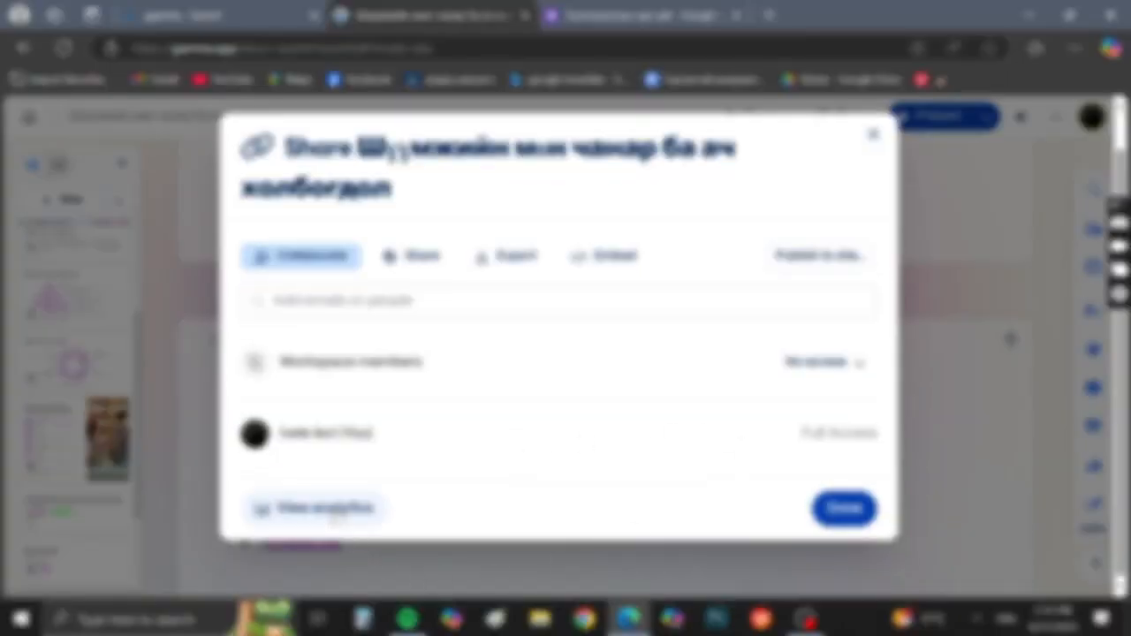
{"action": "left_click", "coordinate": [341, 511]}
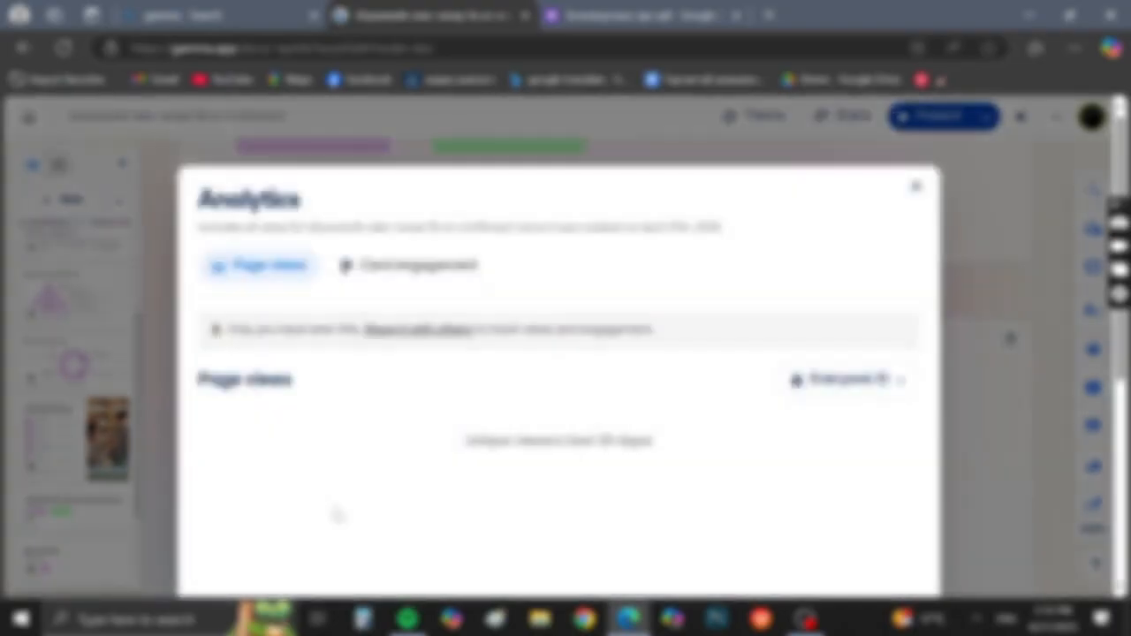
{"action": "scroll", "coordinate": [376, 412], "scroll_direction": "down", "scroll_amount": 3}
{"action": "scroll", "coordinate": [379, 410], "scroll_direction": "up", "scroll_amount": 3}
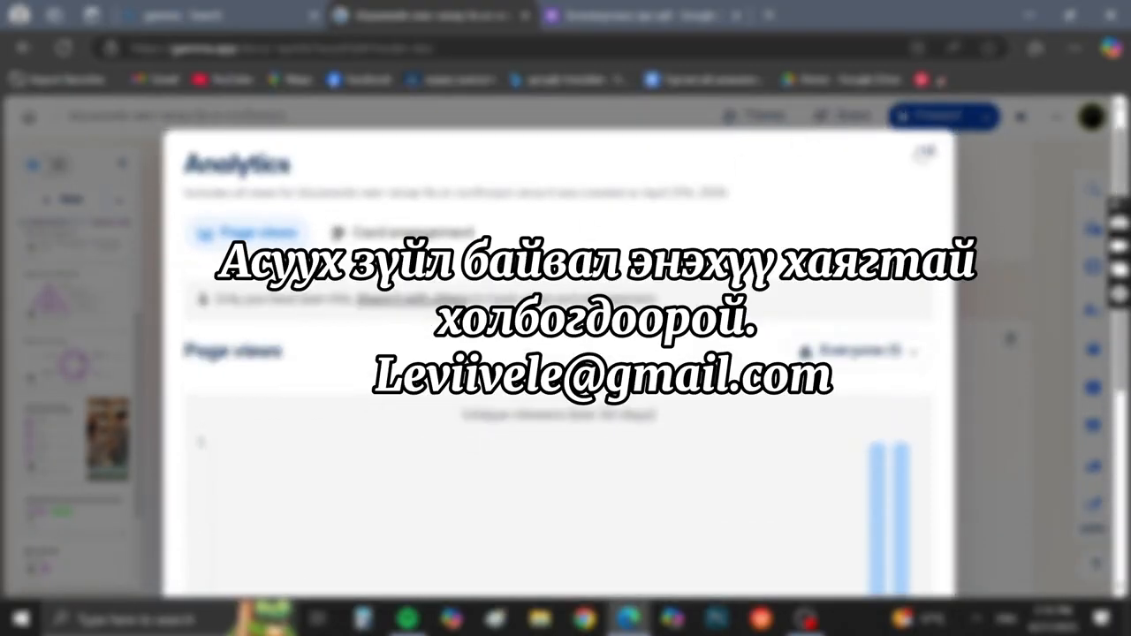
{"action": "left_click", "coordinate": [925, 152]}
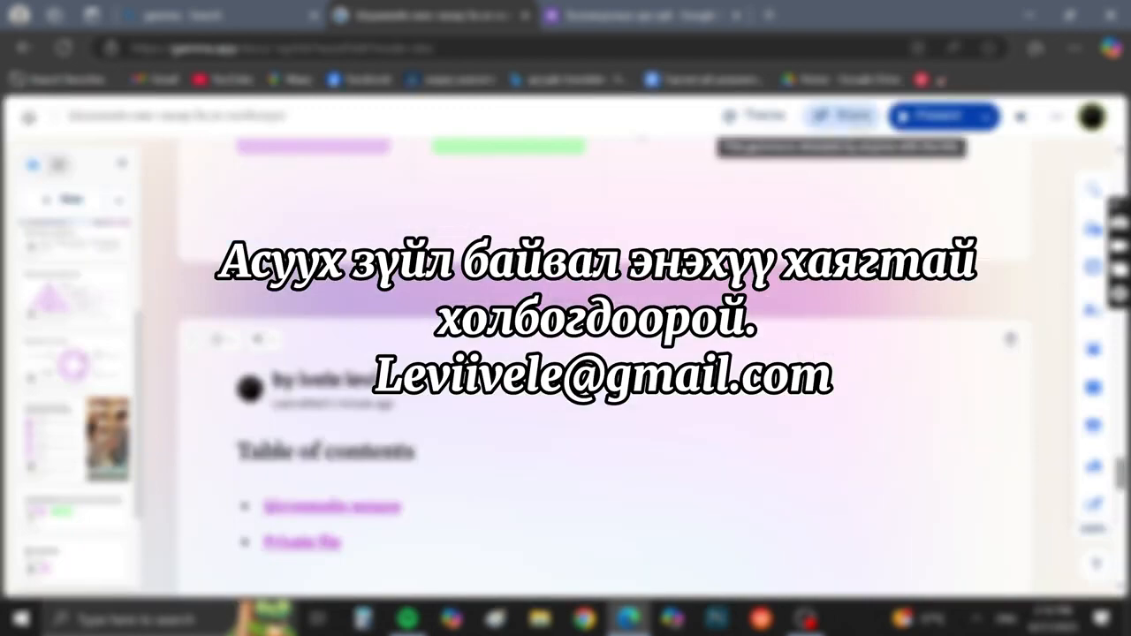